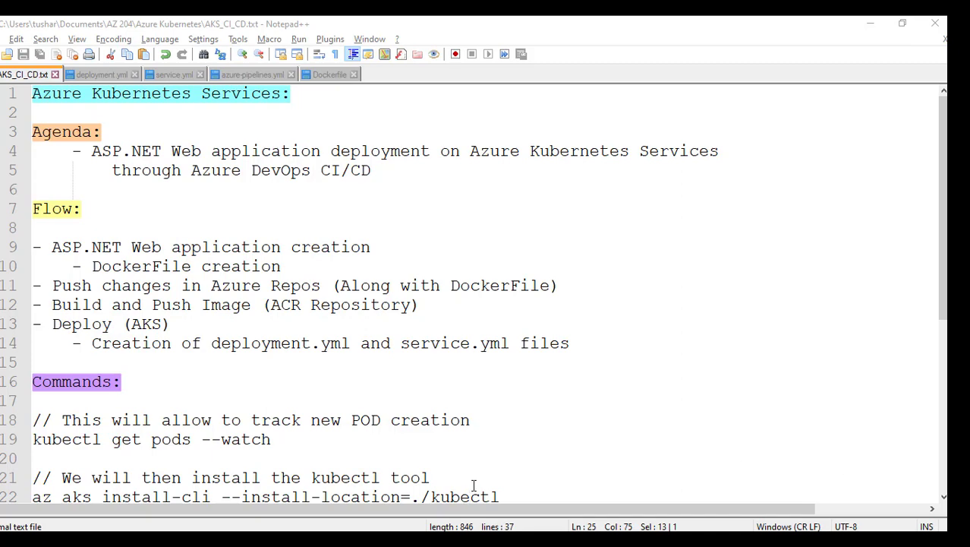
- Open the devopsmela.in website in a new browser tab
key(alt+Tab)
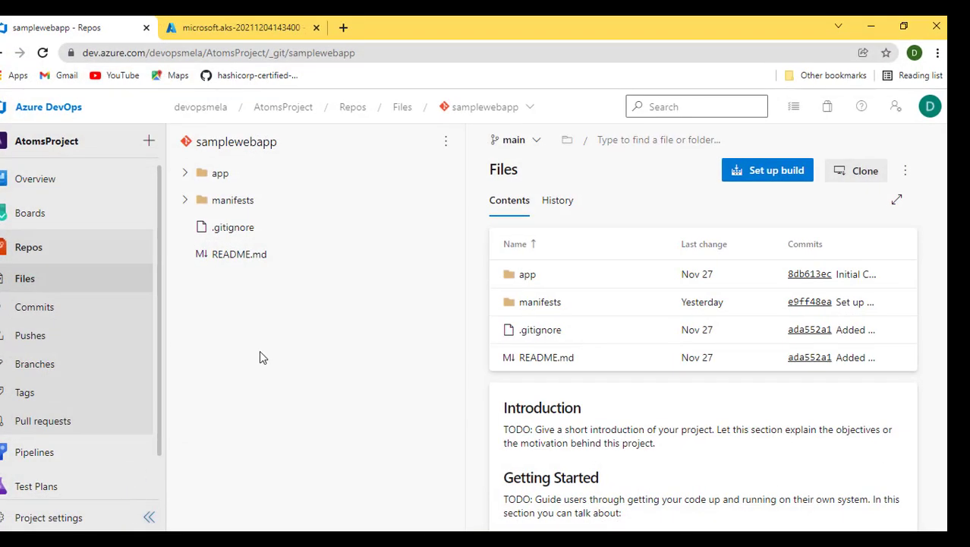
click(348, 29)
text(dev)
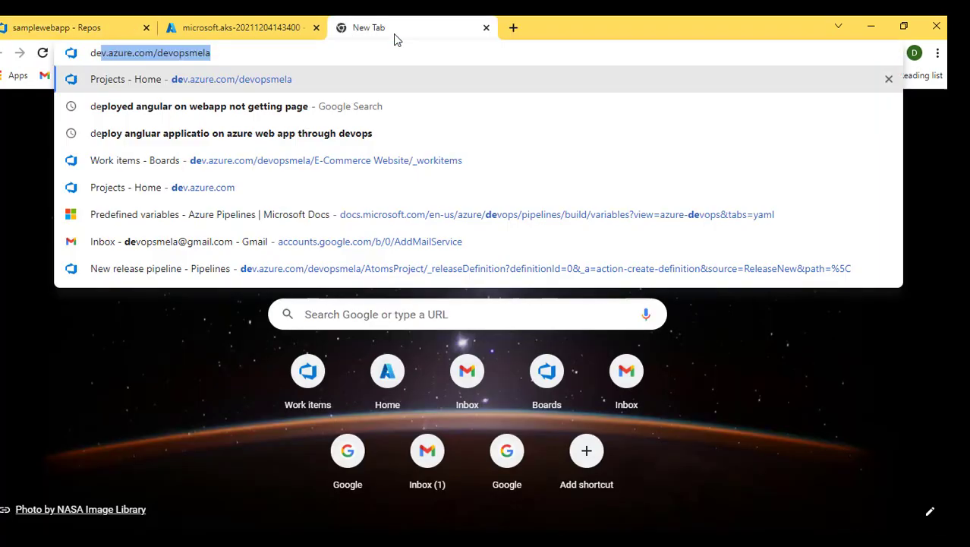
text(opsmela.)
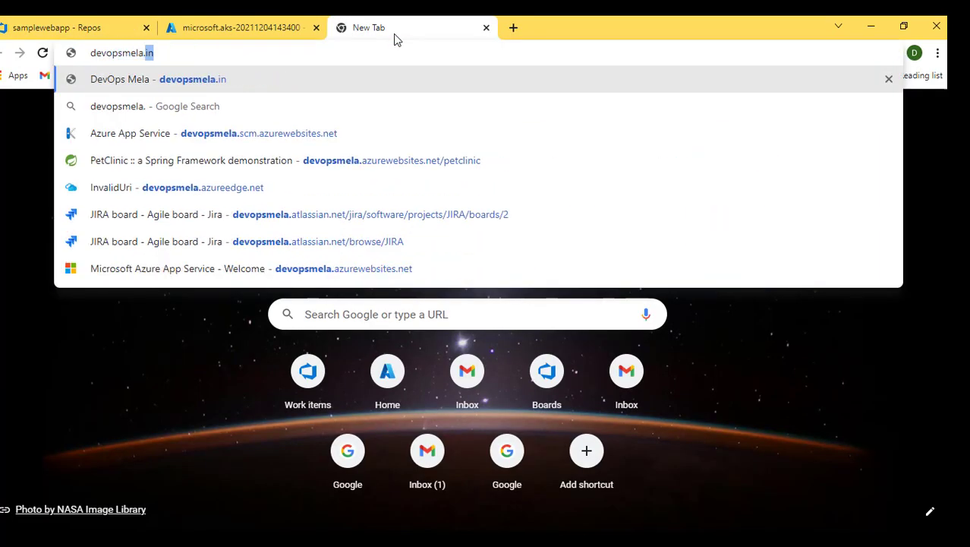
key(Return)
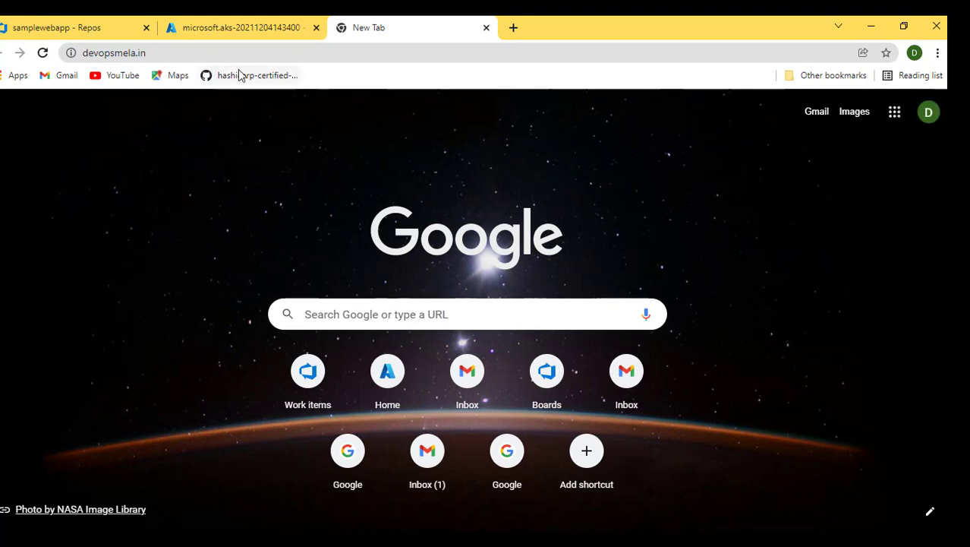
click(209, 53)
key(Return)
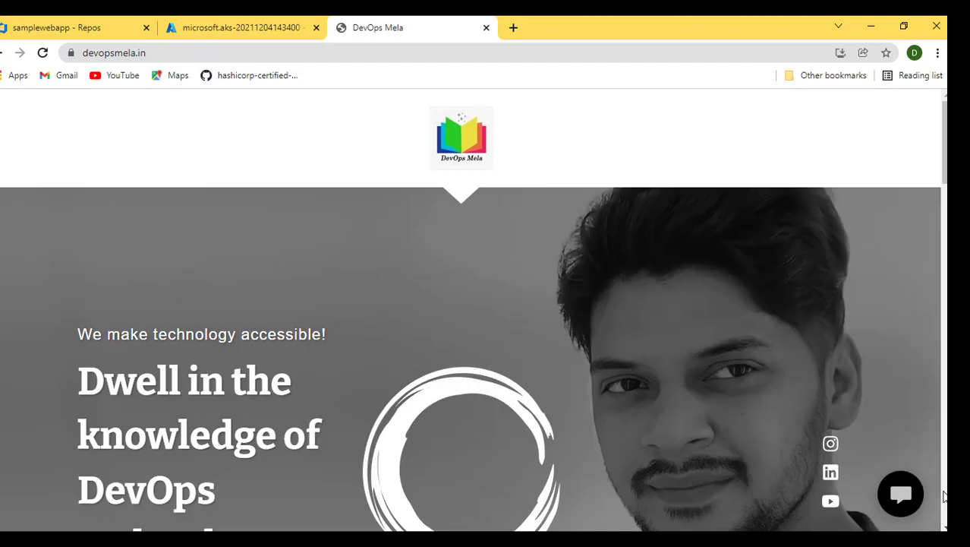
- Open and close the site's chat widget and scroll through the latest tutorial videos
click(906, 521)
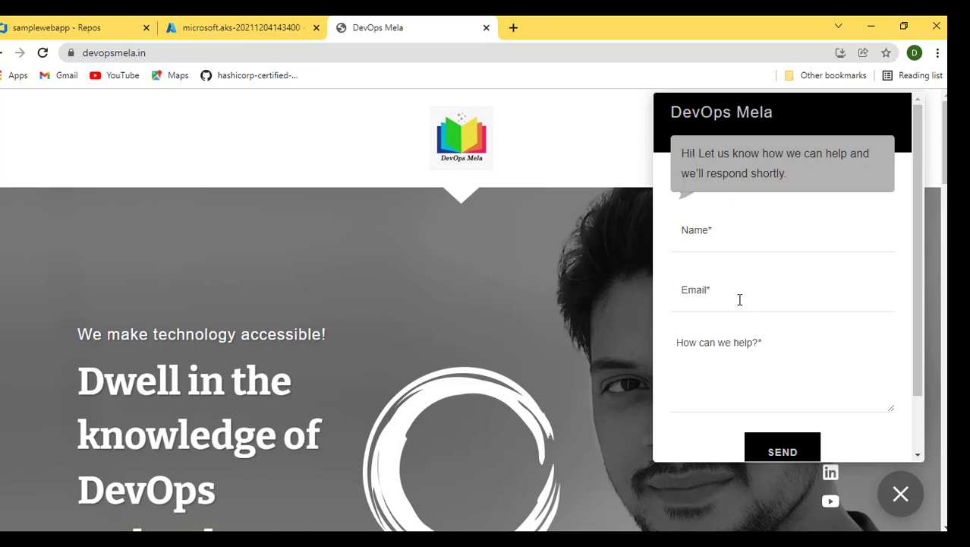
click(896, 494)
scroll(471, 375, down, 5)
scroll(471, 375, down, 7)
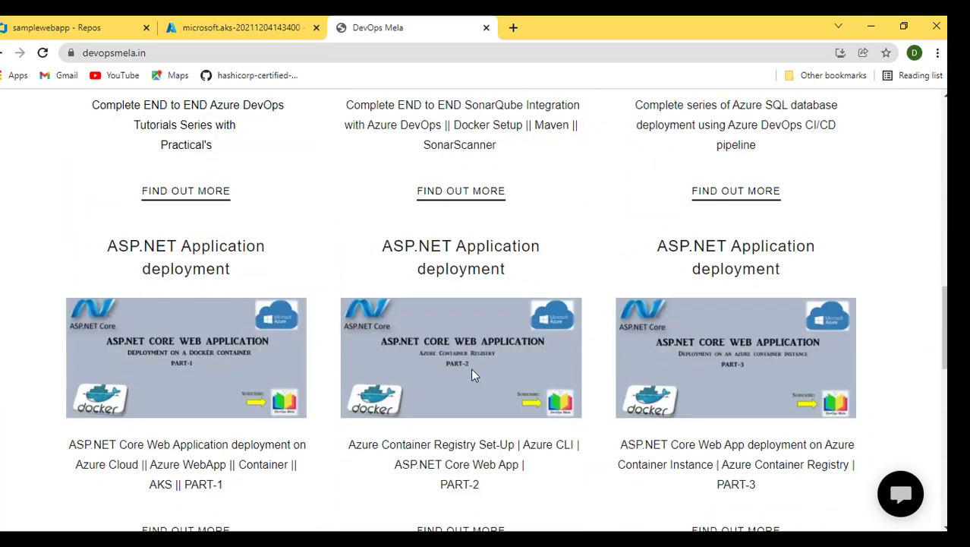
scroll(471, 375, up, 4)
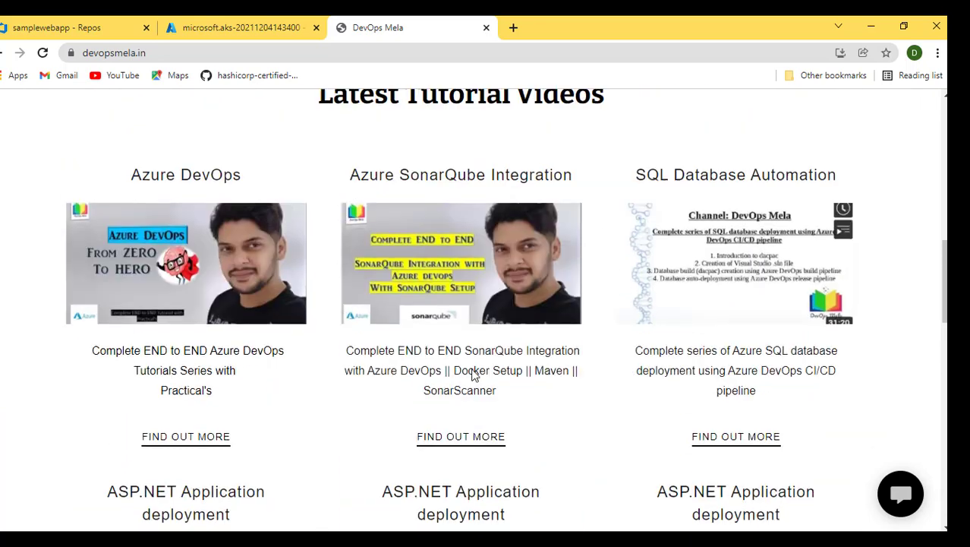
- Close the website tab and select 'Azure Kubernetes Services' and 'Azure DevOps CI/CD' in the agenda notes
click(486, 28)
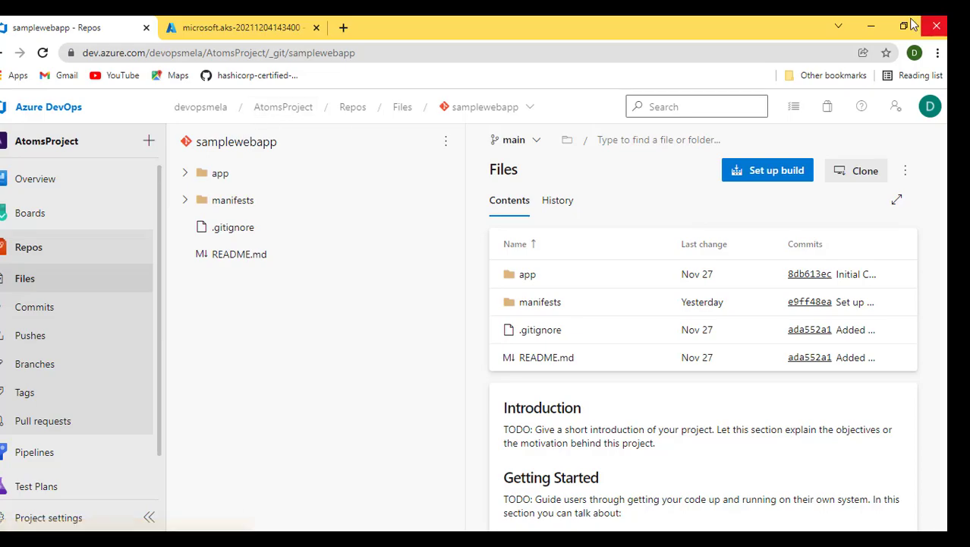
click(872, 26)
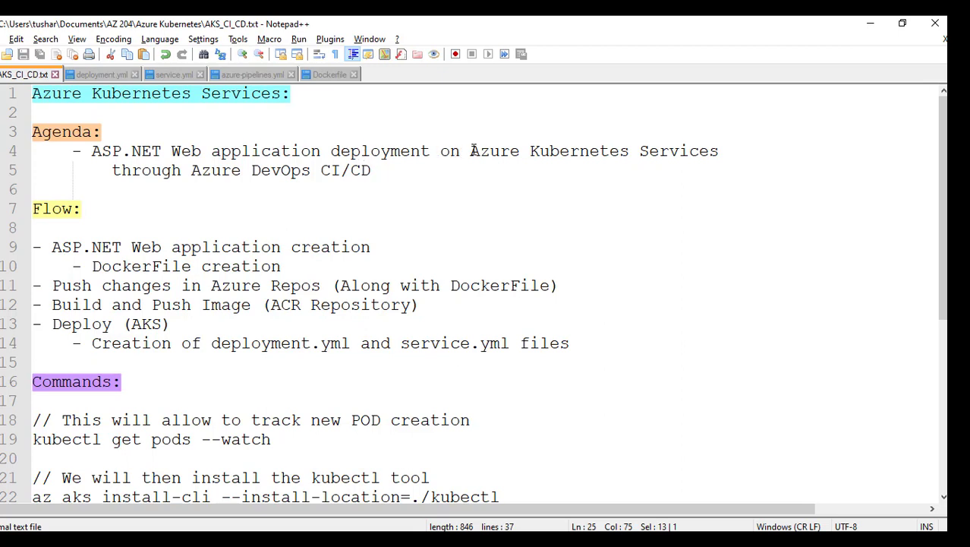
drag(471, 150, 732, 152)
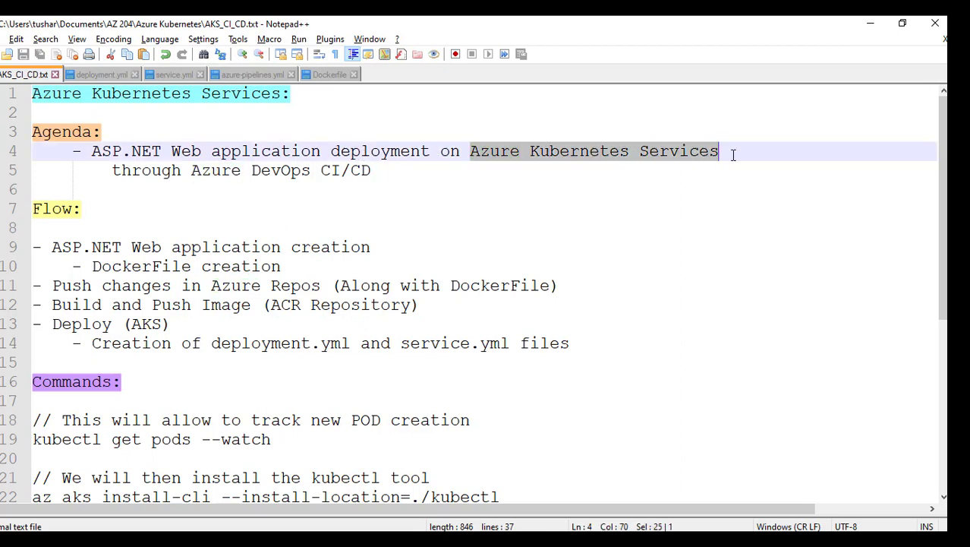
click(190, 170)
drag(224, 170, 381, 170)
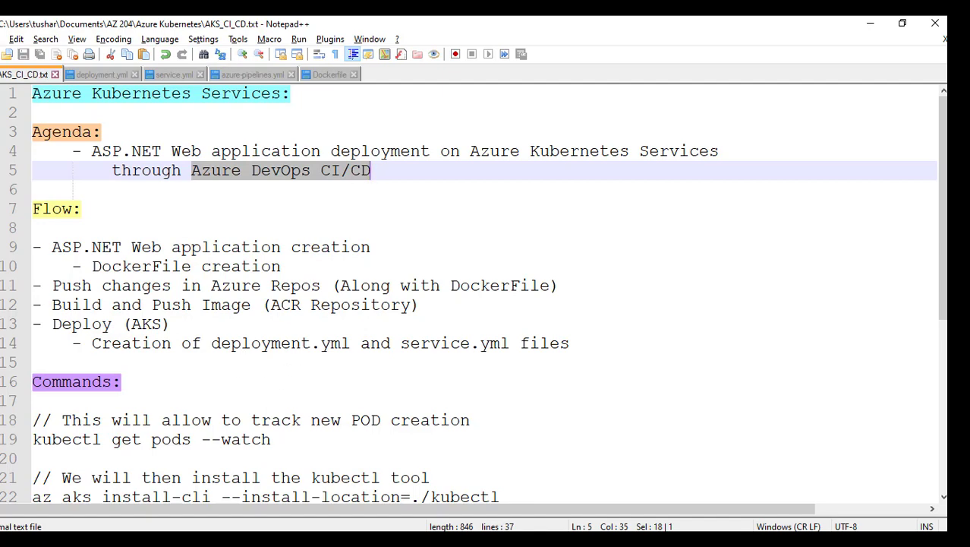
- Switch to the Azure portal and open the Container registries list from Home
click(149, 539)
click(242, 29)
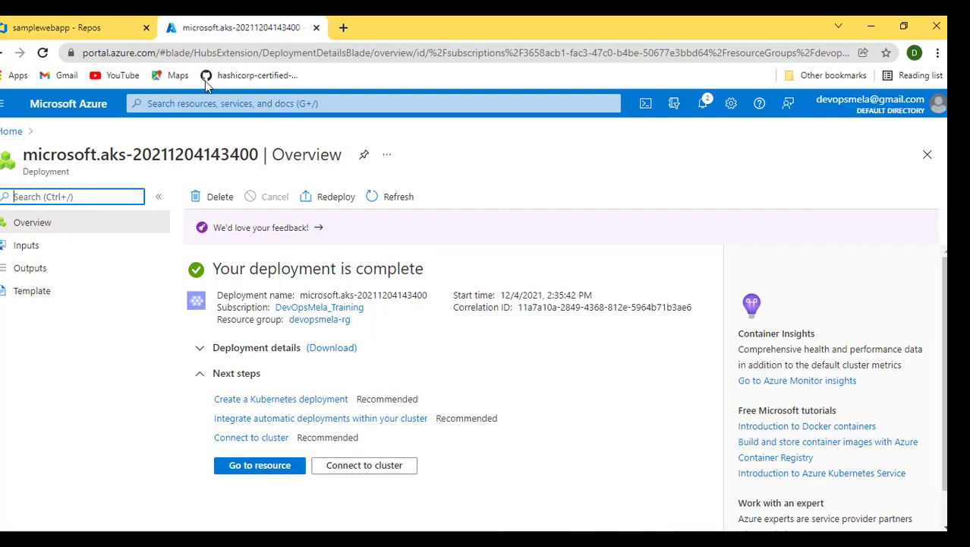
click(14, 131)
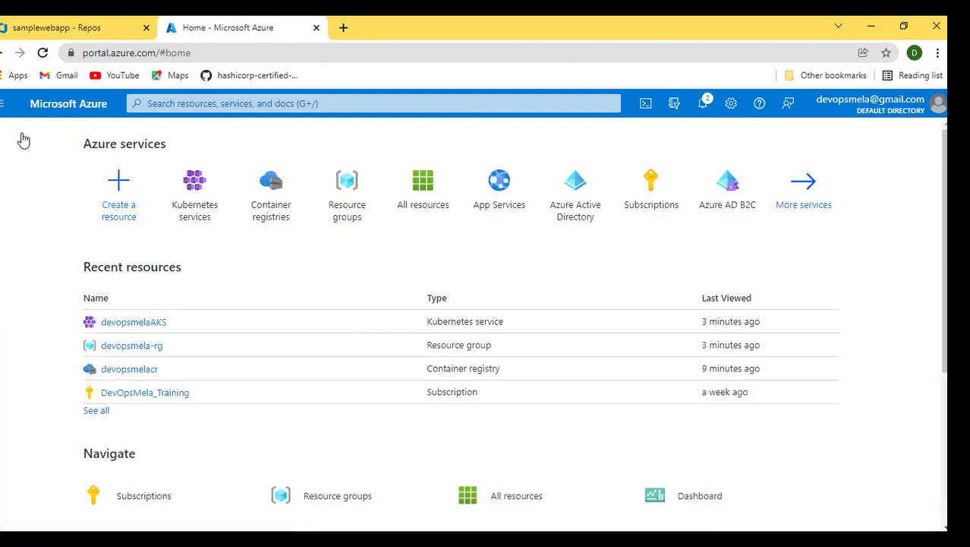
click(271, 217)
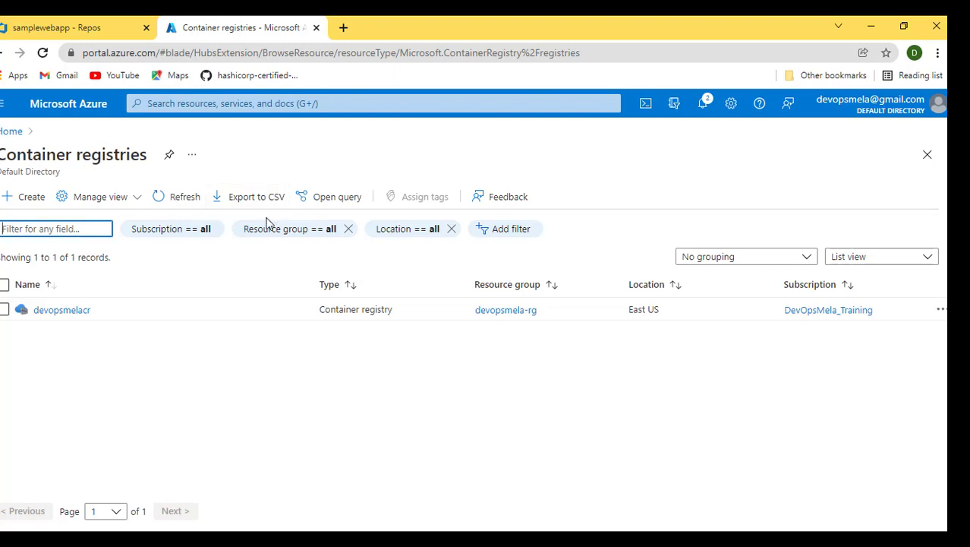
- Open the devopsmelacr container registry and view its Repositories page
click(76, 311)
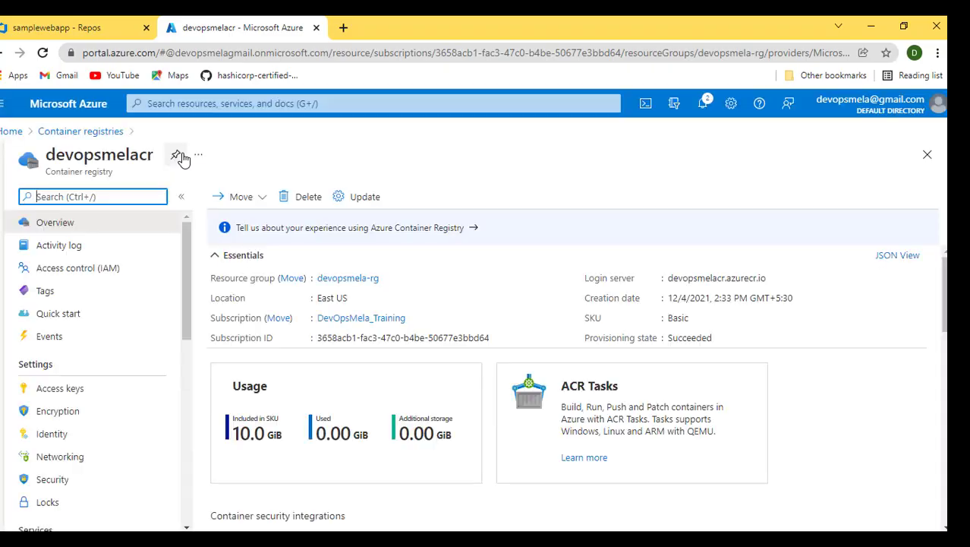
click(176, 155)
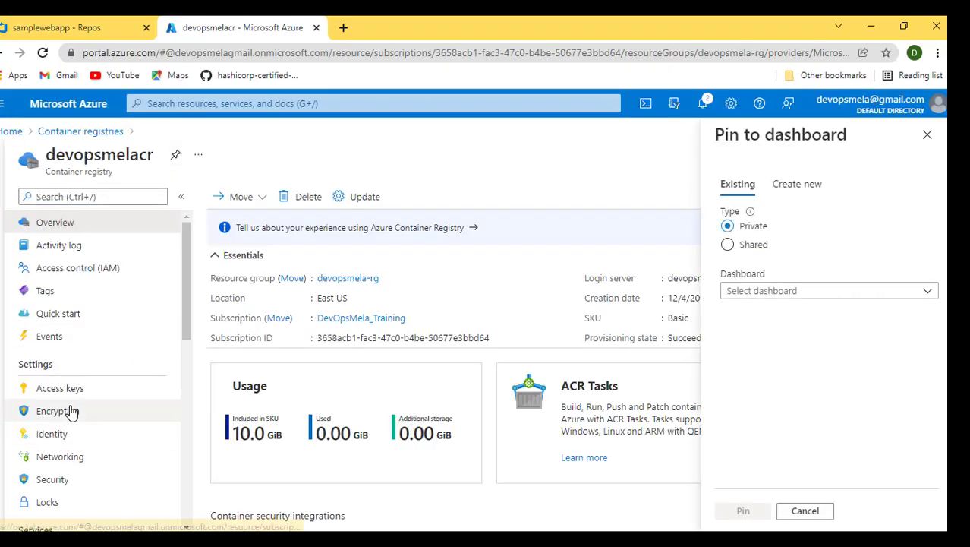
scroll(70, 410, down, 3)
click(927, 134)
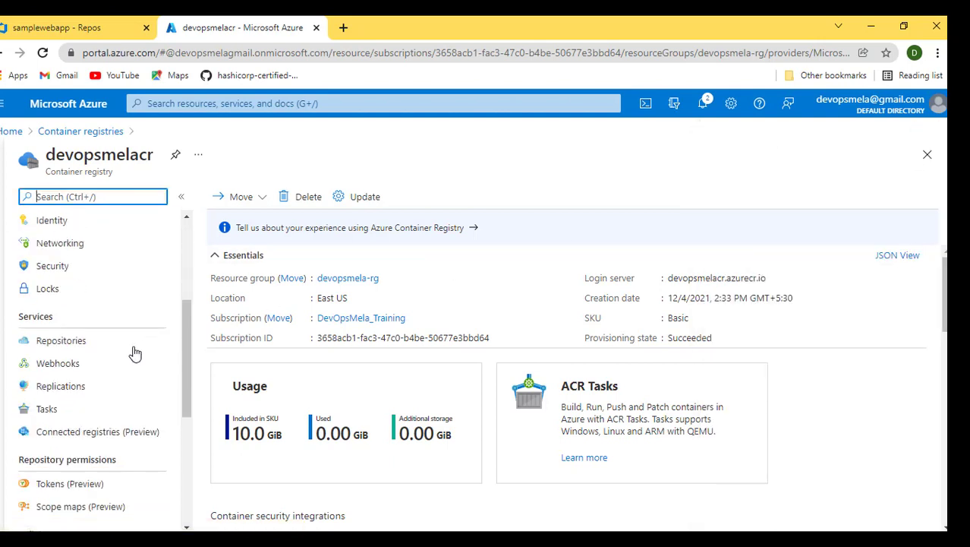
click(65, 343)
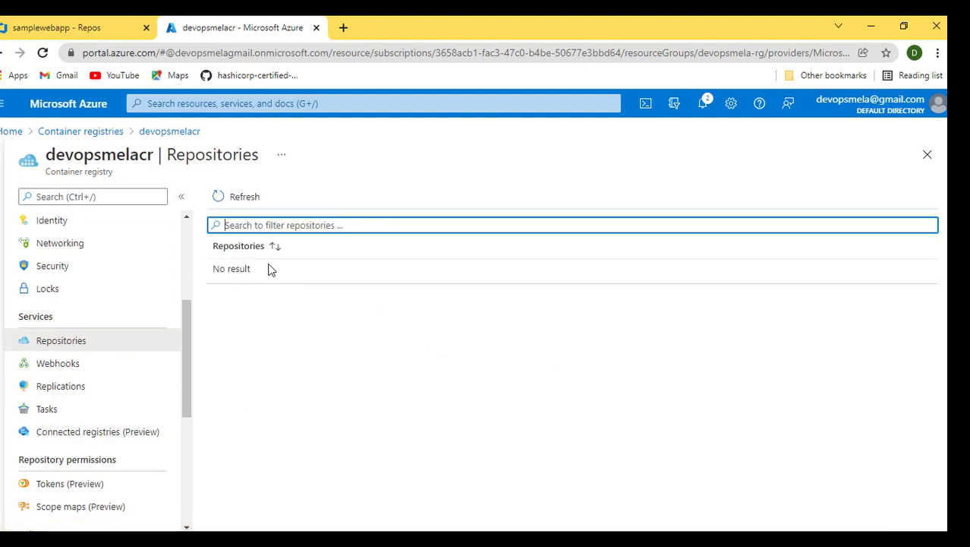
- Go to Kubernetes services and open the devopsmelaAKS cluster overview
click(9, 133)
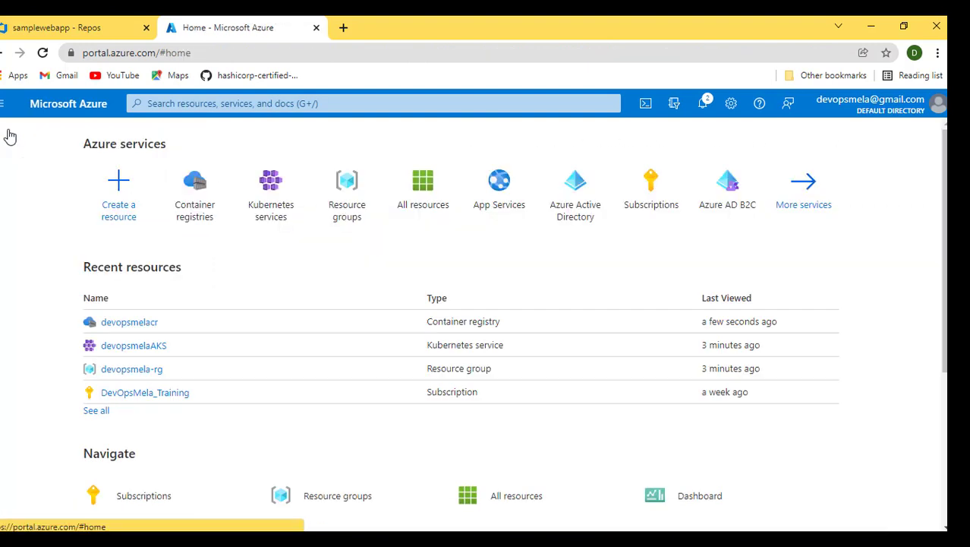
click(275, 208)
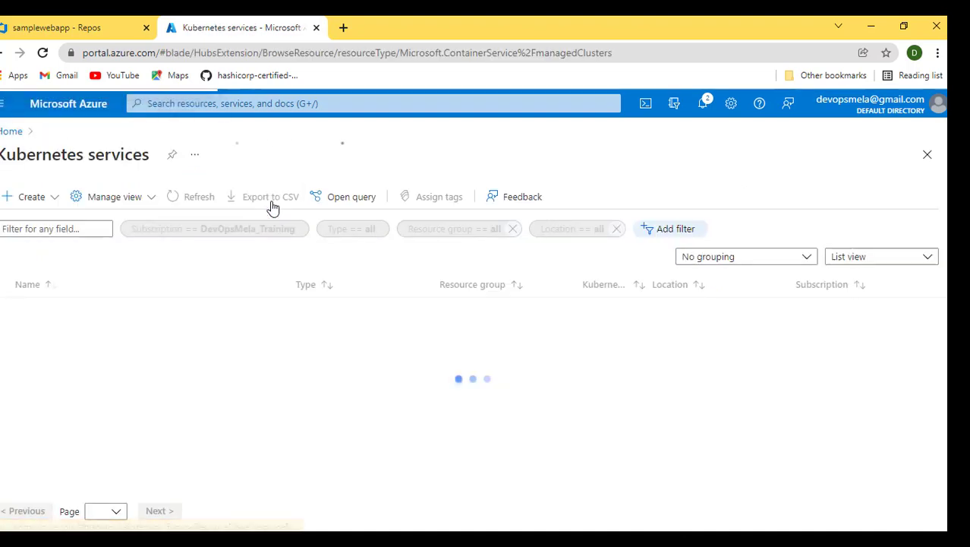
click(55, 311)
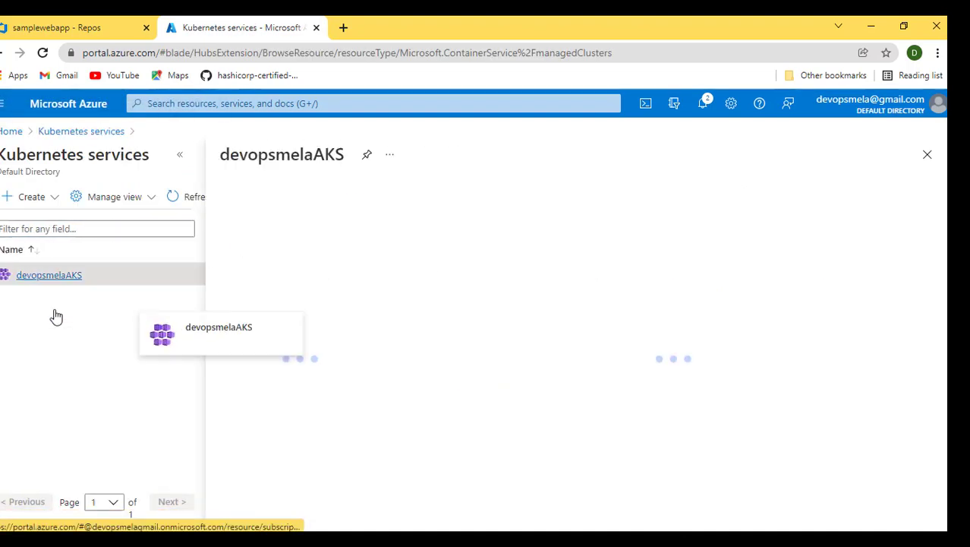
click(179, 155)
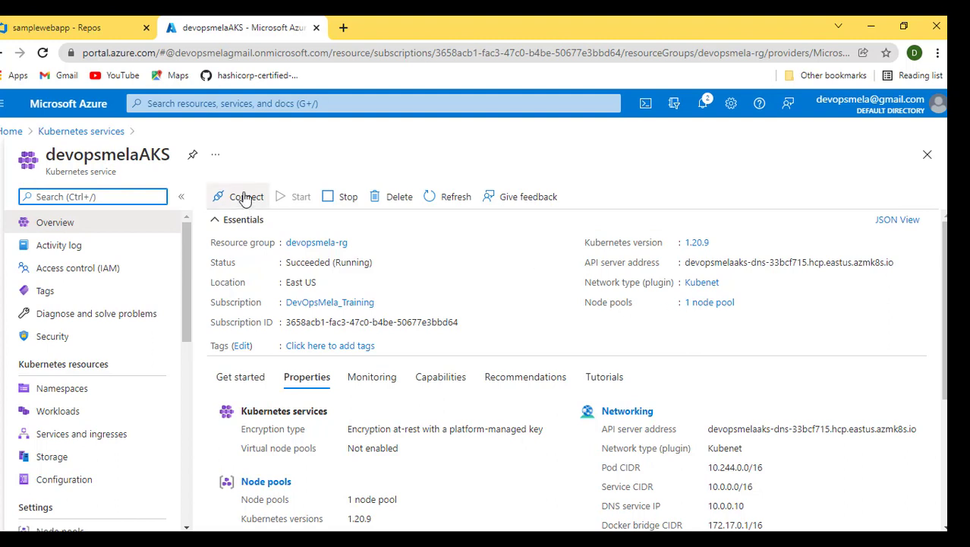
- Open YouTube in a new tab and search for 'devops mela asp.net'
click(74, 29)
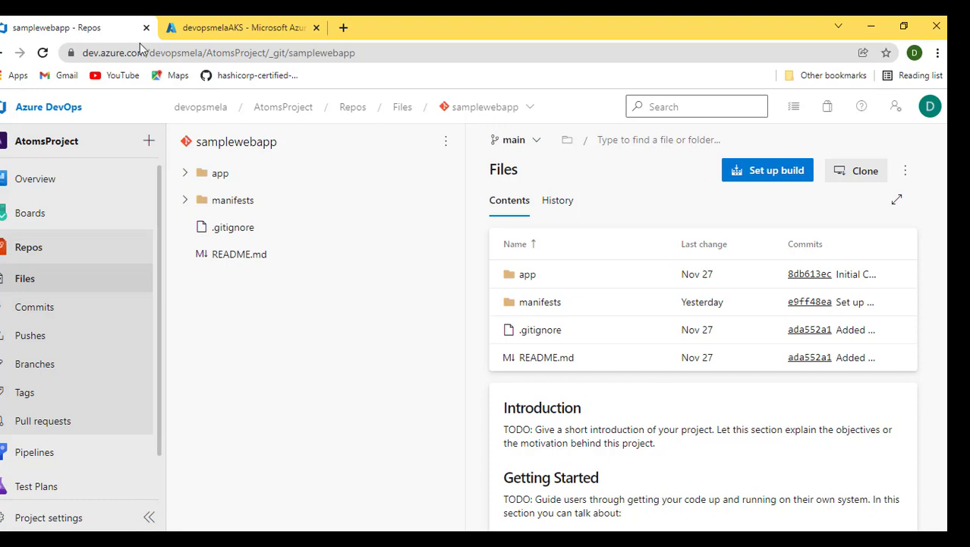
click(342, 28)
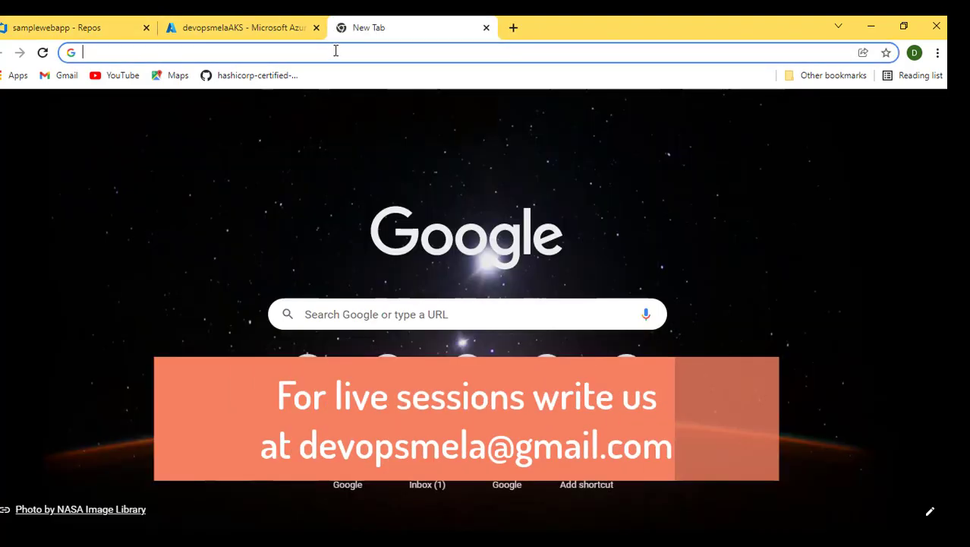
click(123, 79)
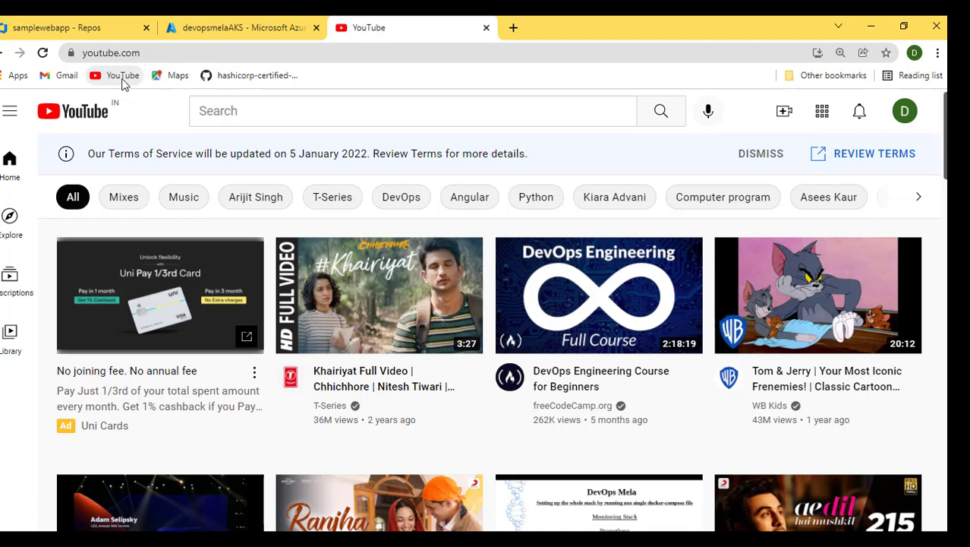
click(321, 101)
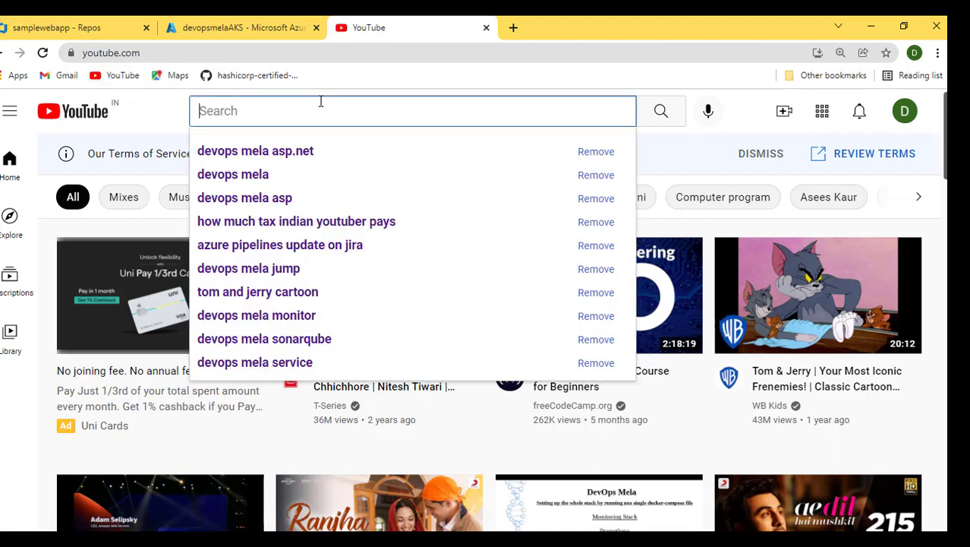
key(Down)
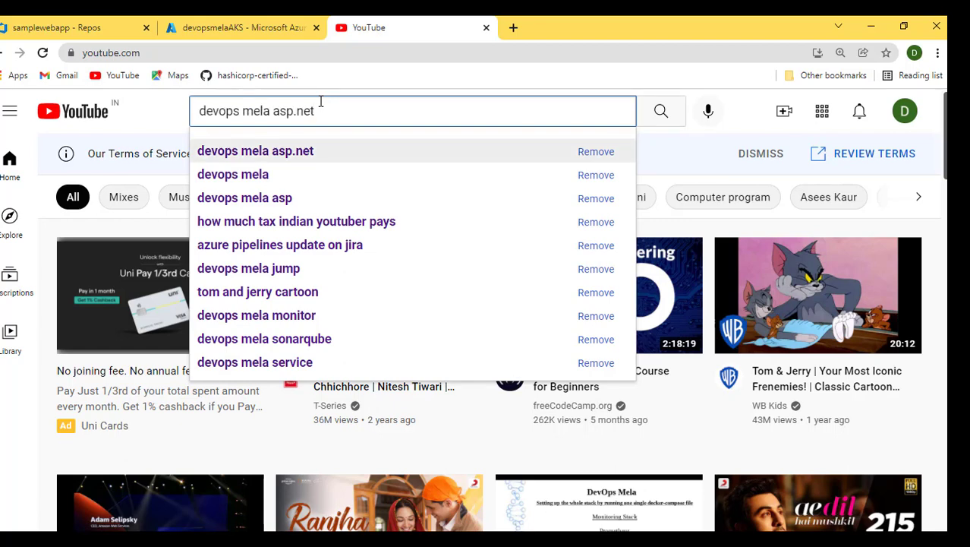
key(Return)
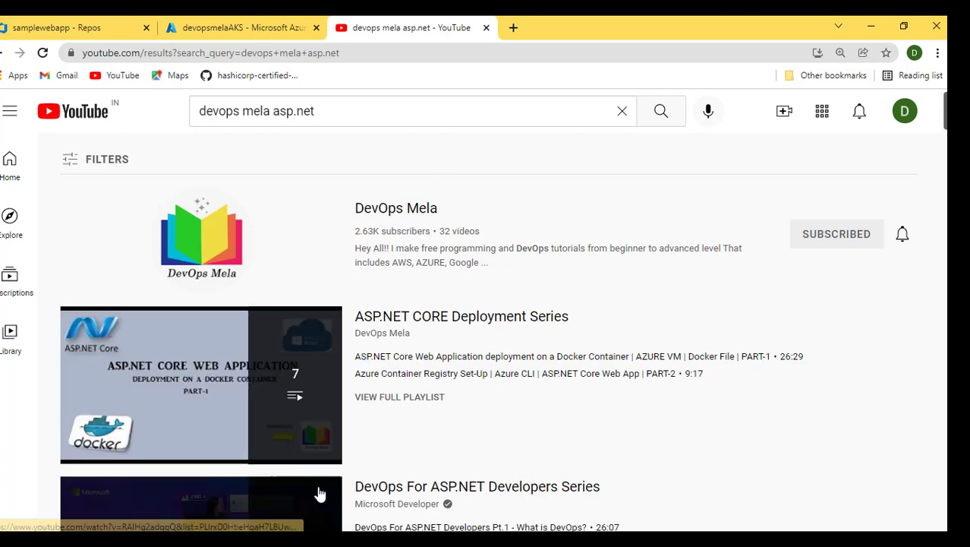
click(29, 29)
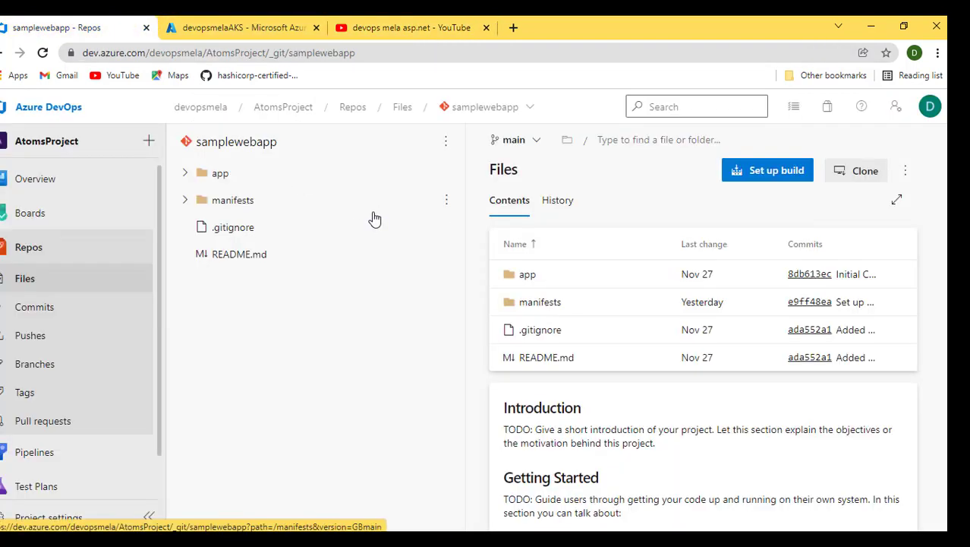
click(414, 24)
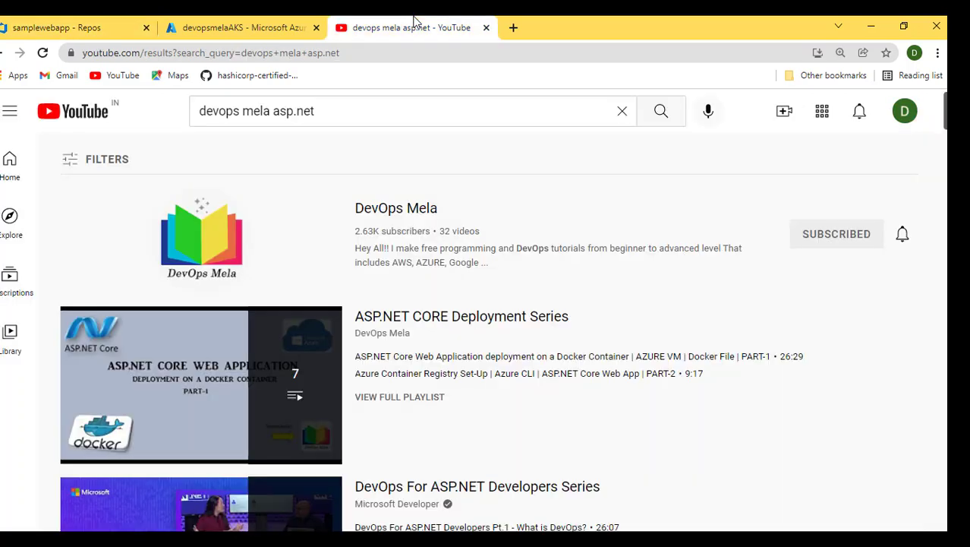
click(55, 30)
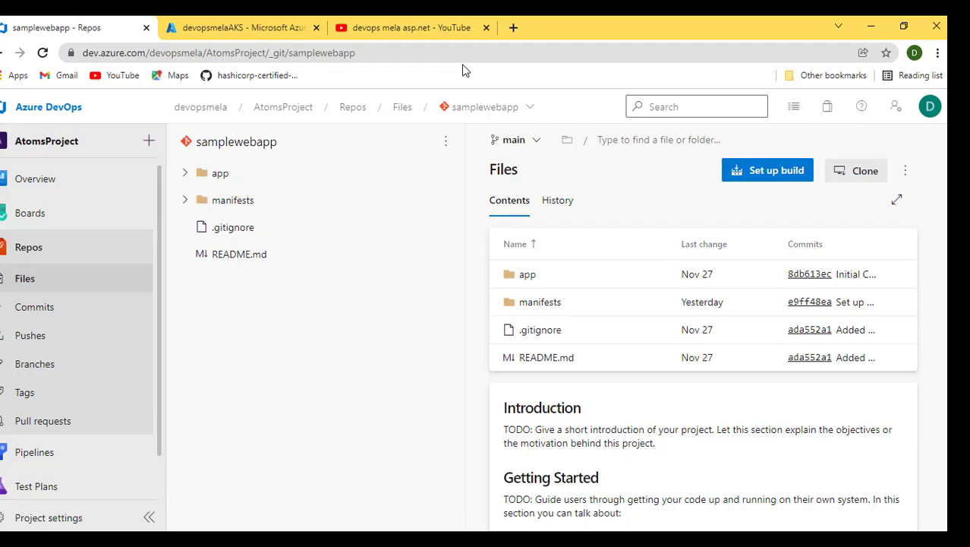
- Switch to Visual Studio to show the Index.cshtml page and return to the agenda notes
key(alt+Tab)
click(55, 75)
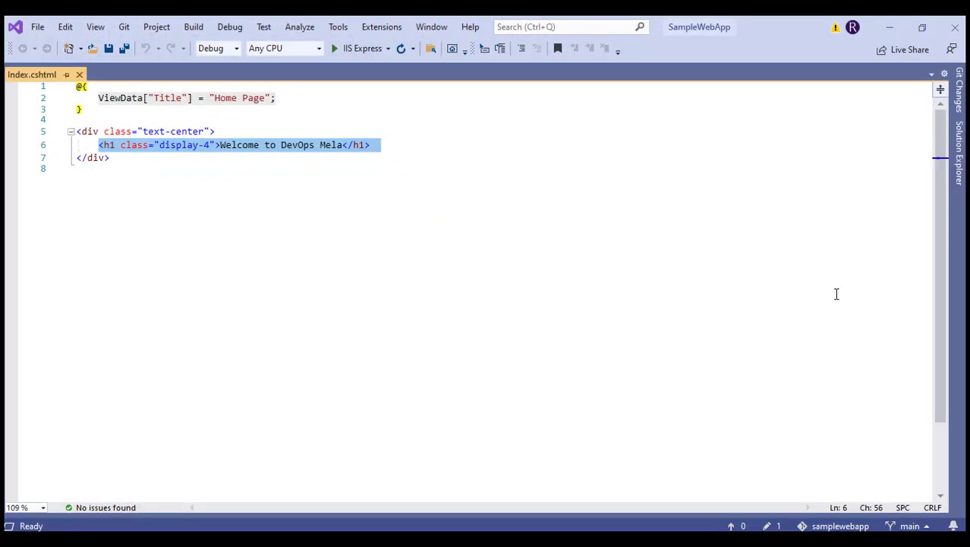
click(471, 244)
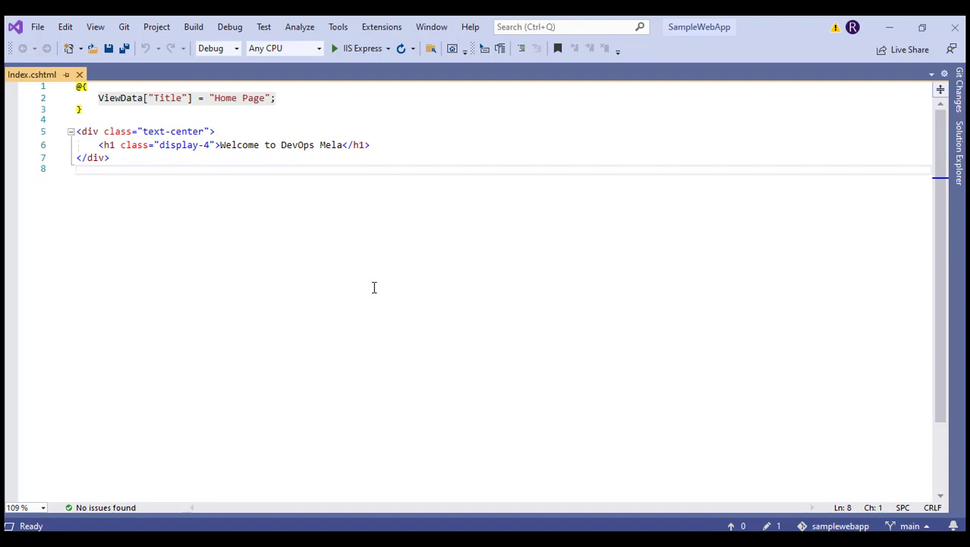
click(901, 26)
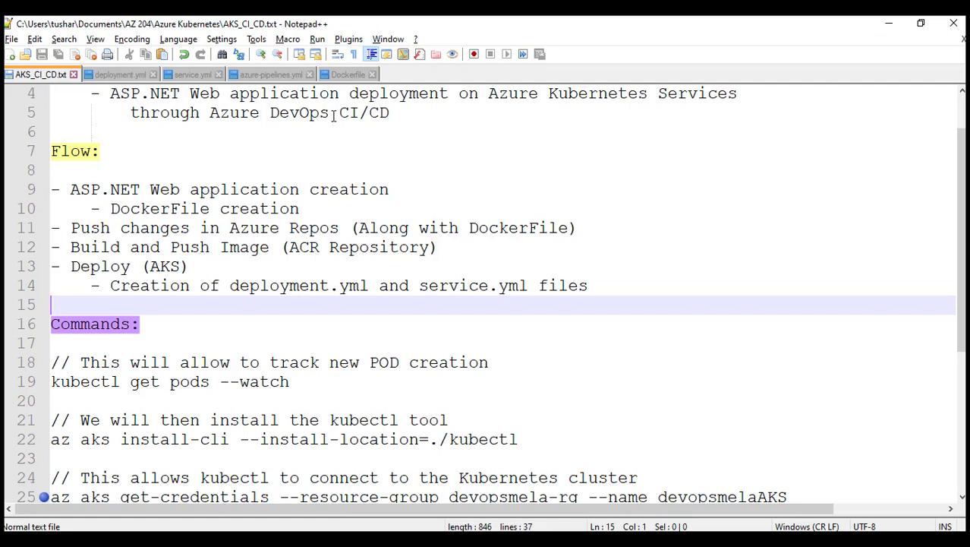
- Open the Dockerfile and examine its SDK base image, working directory and csproj copy lines
click(343, 75)
click(269, 227)
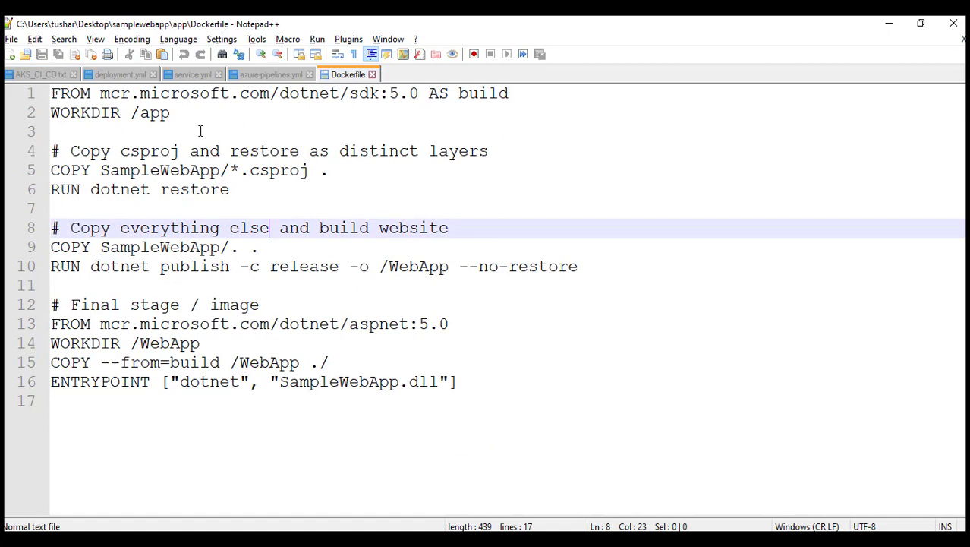
drag(51, 92, 310, 95)
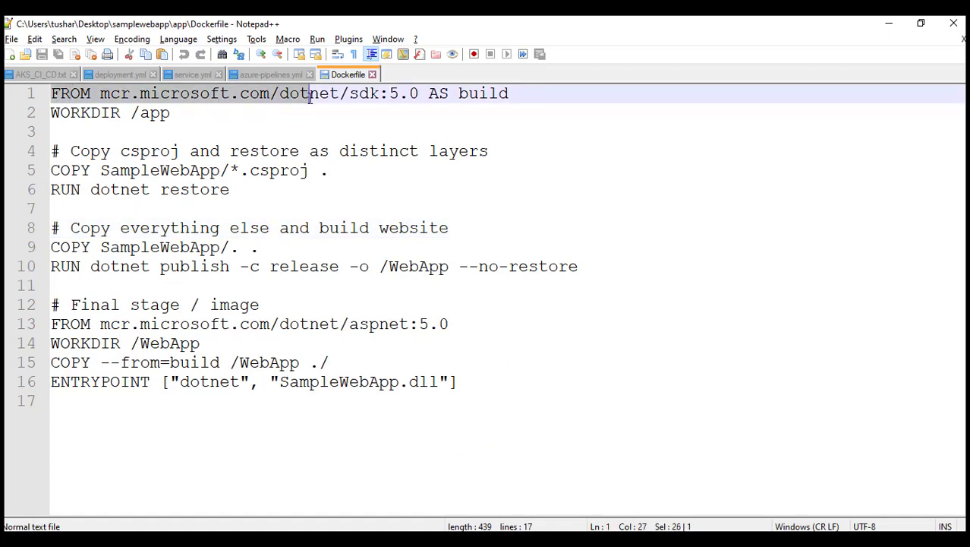
click(236, 114)
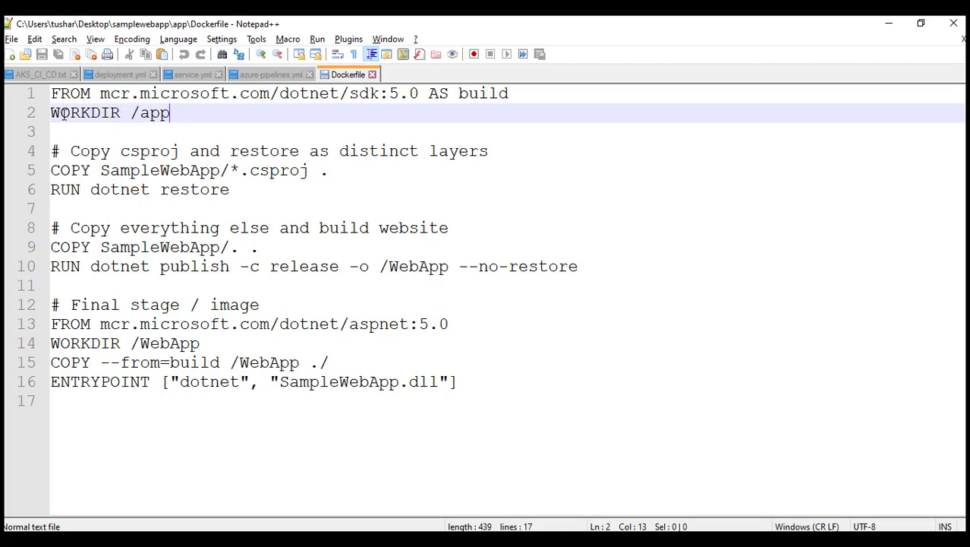
drag(51, 113, 179, 121)
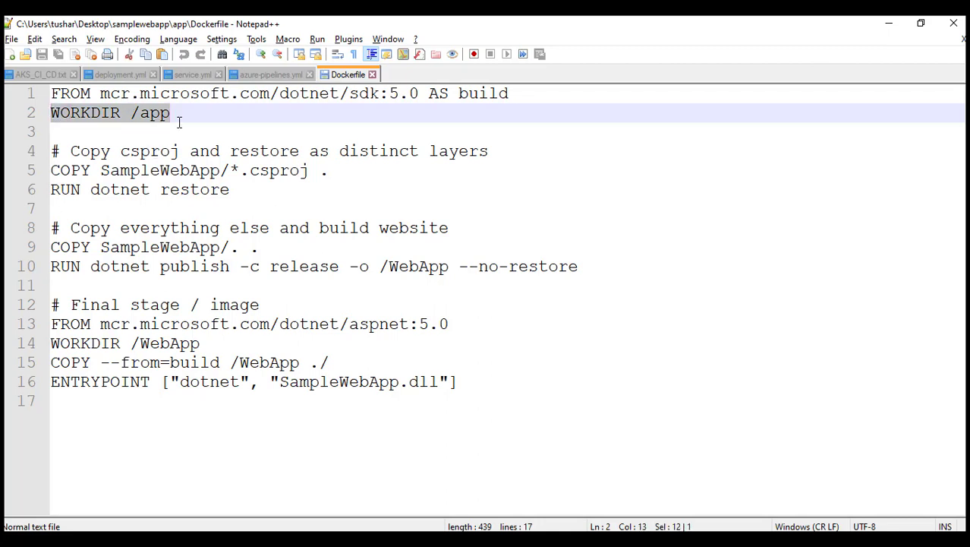
click(174, 114)
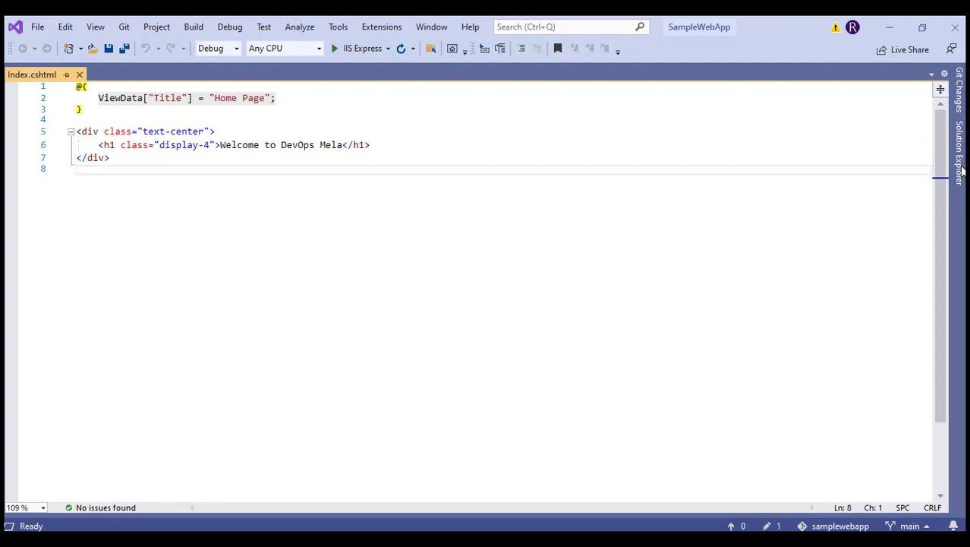
click(961, 174)
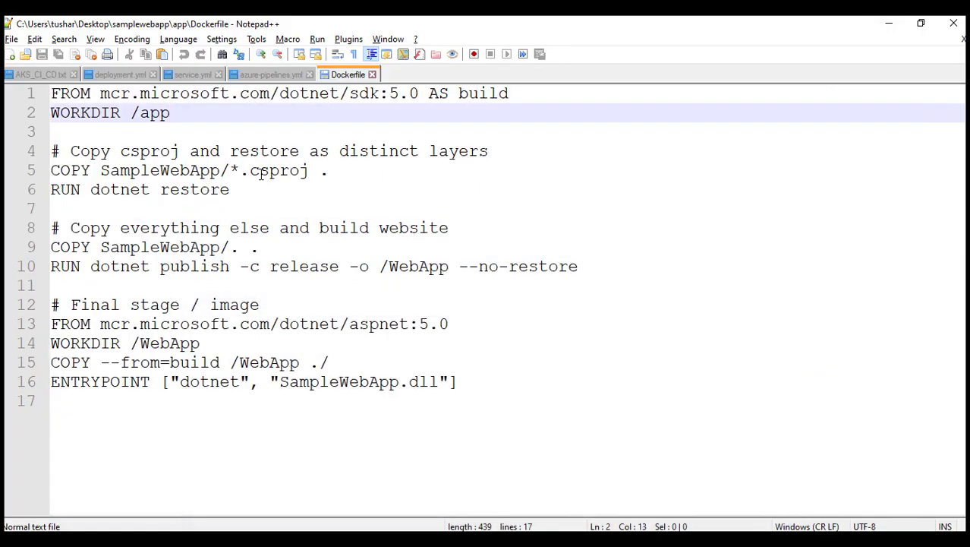
double_click(342, 173)
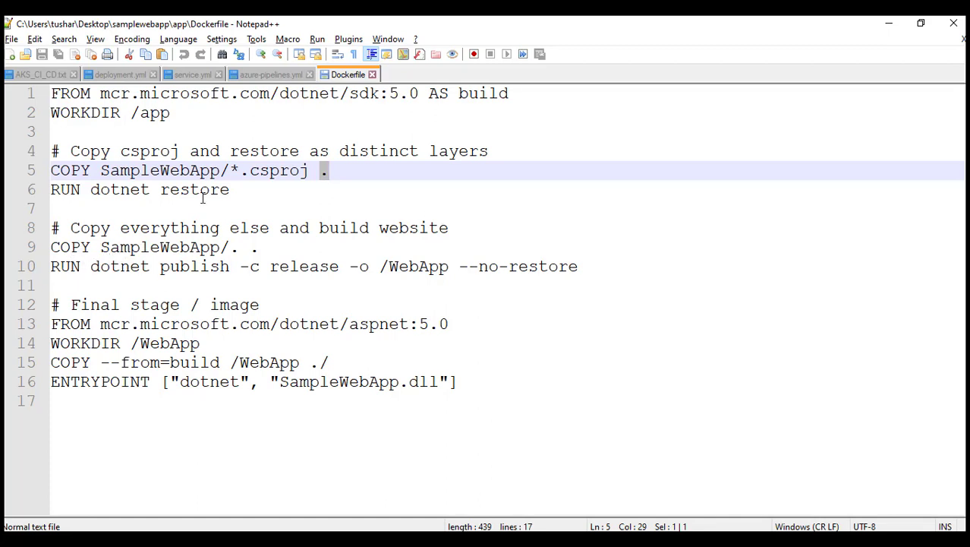
- Examine the Dockerfile's copy and publish commands and the final-stage image, working directory and entrypoint
drag(247, 250, 270, 250)
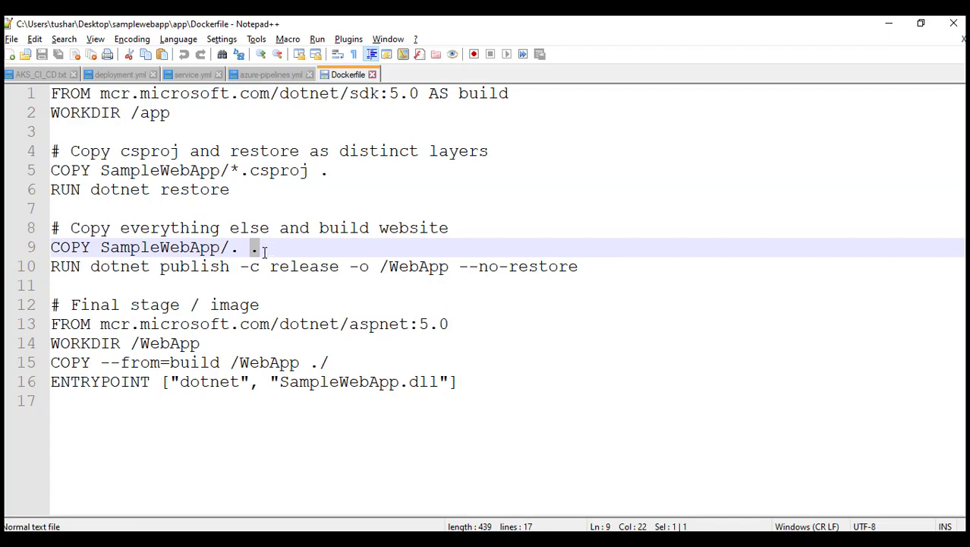
click(262, 251)
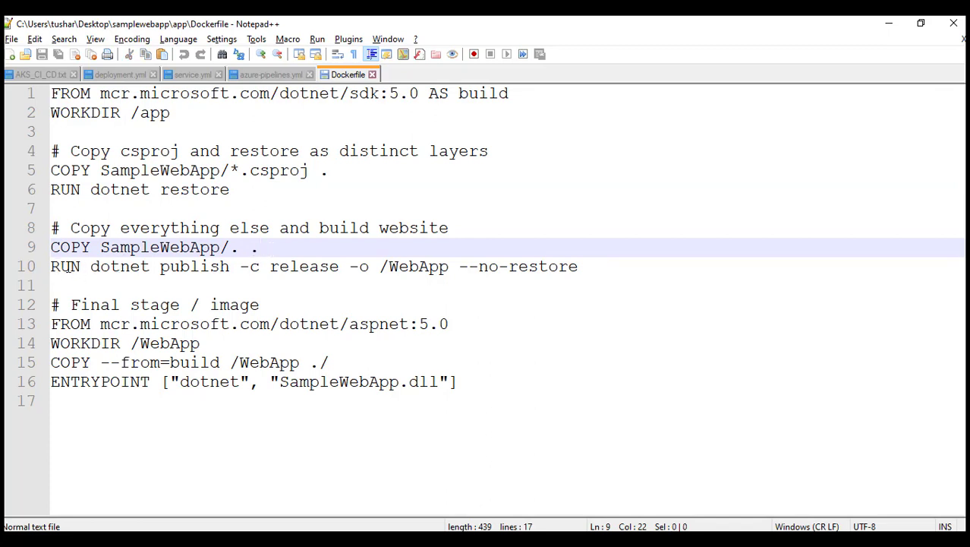
drag(349, 266, 401, 275)
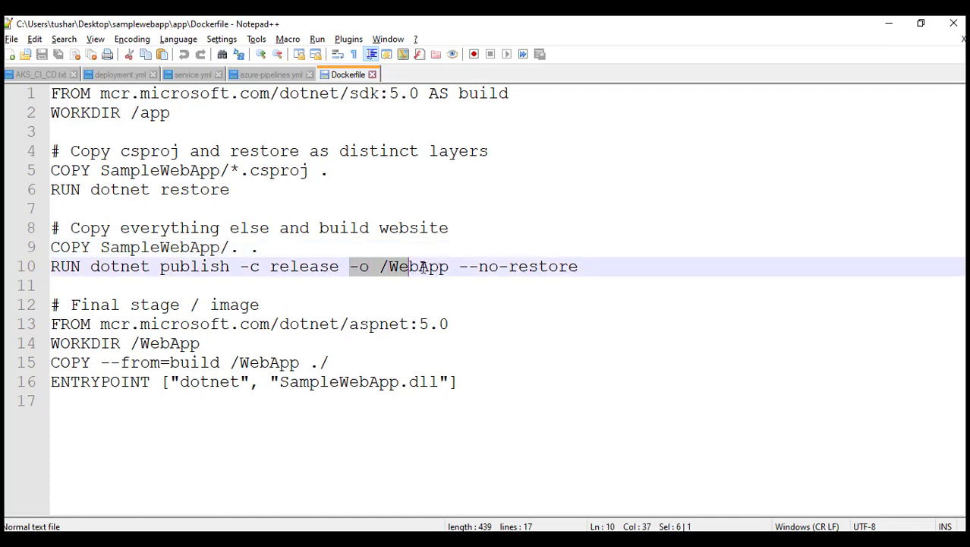
double_click(423, 268)
shift+click(380, 268)
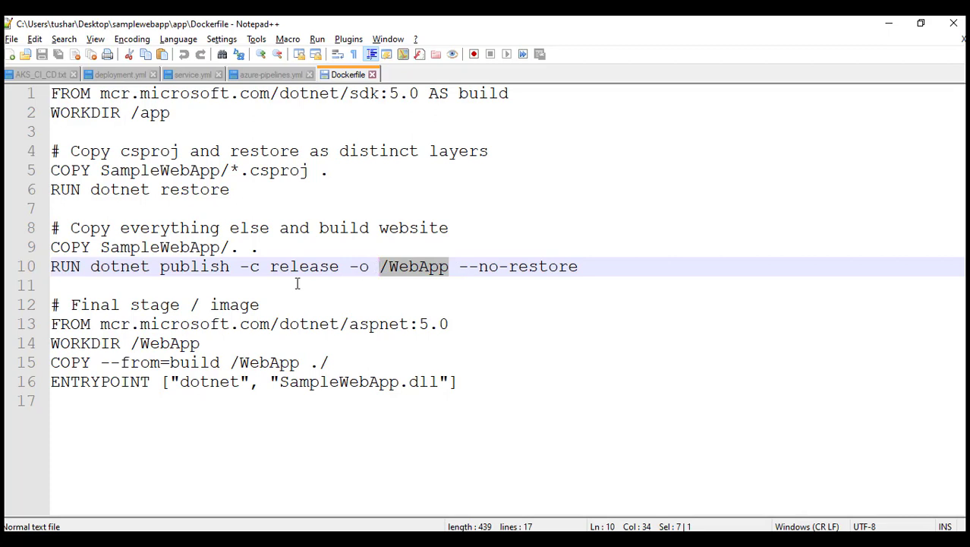
drag(604, 271, 49, 92)
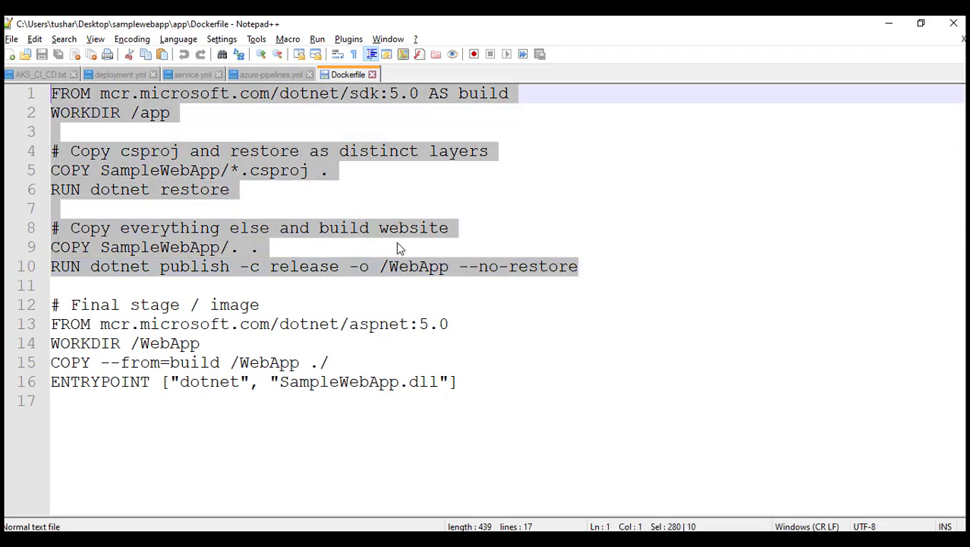
click(469, 291)
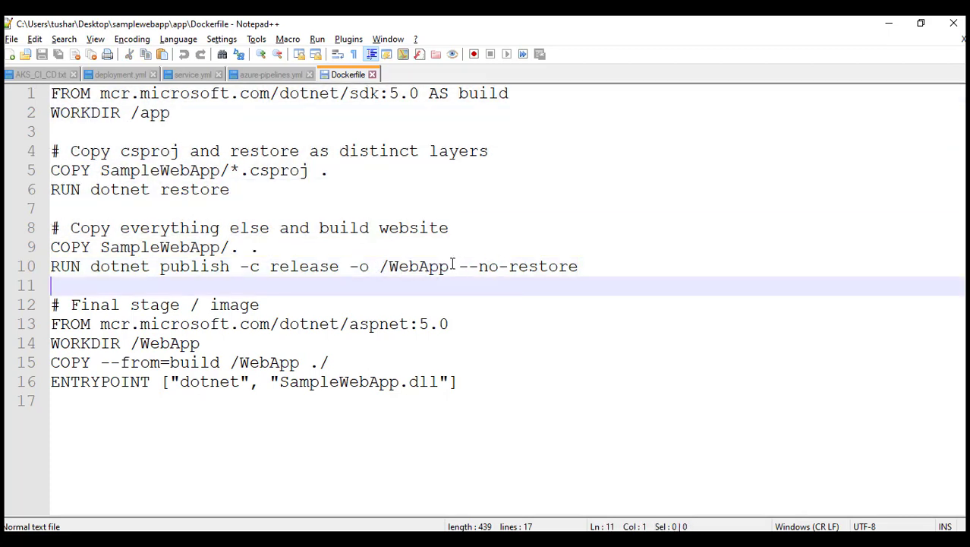
drag(450, 265, 578, 265)
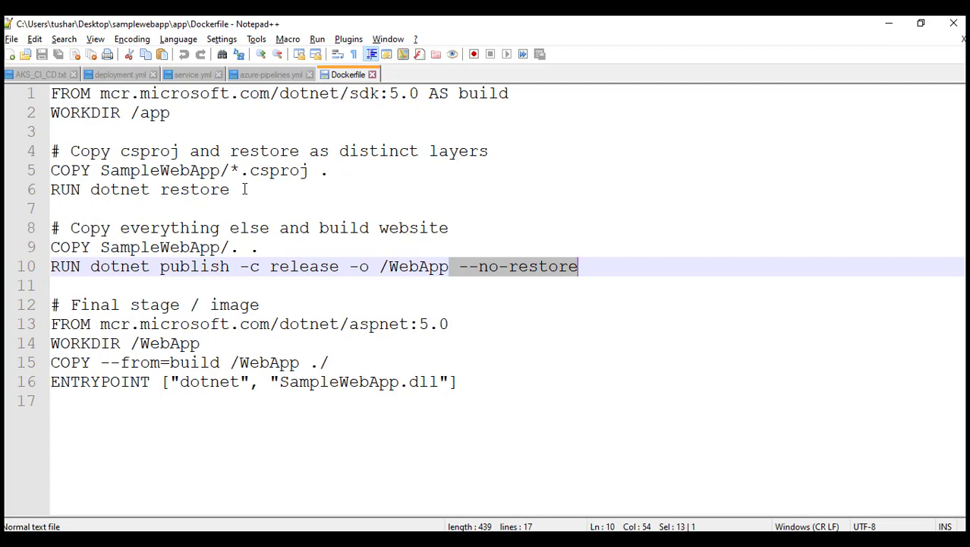
drag(246, 190, 31, 189)
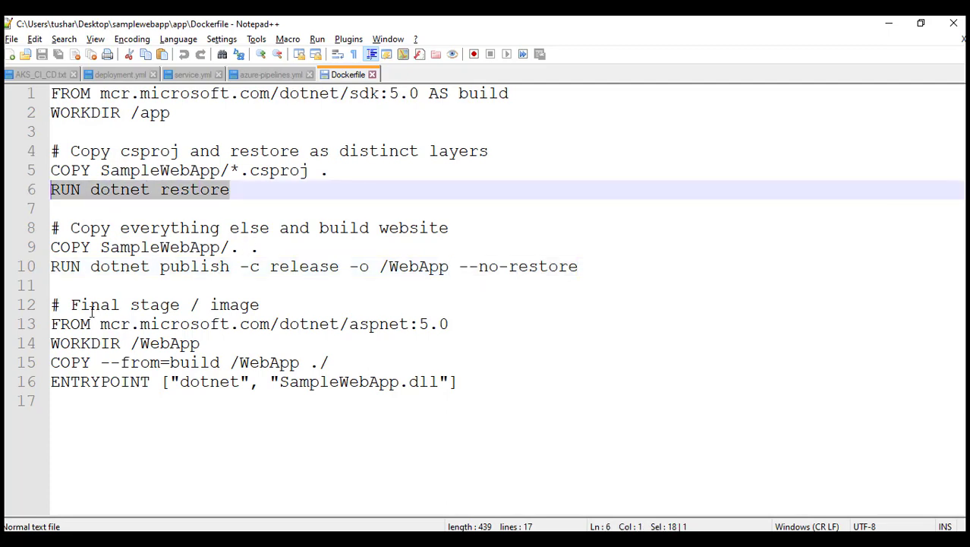
drag(51, 298, 116, 397)
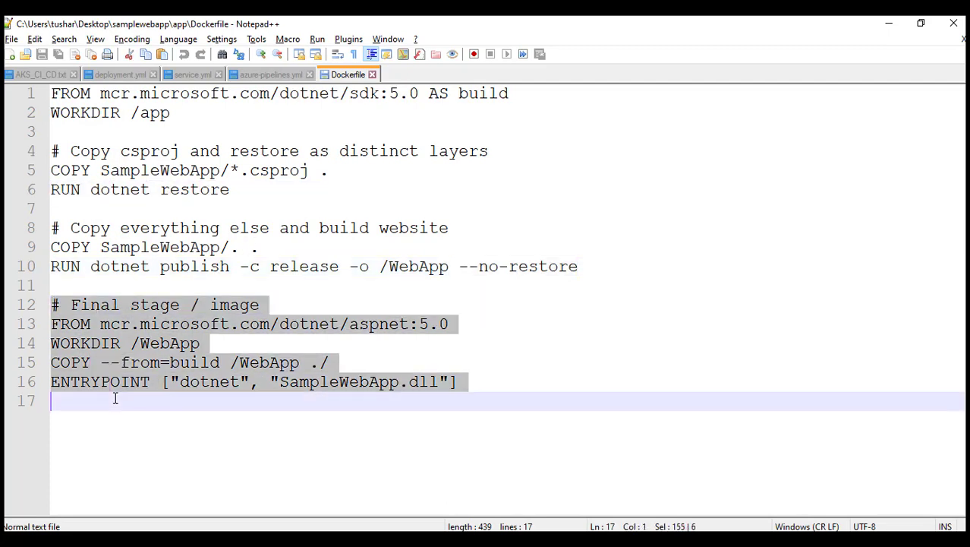
click(285, 404)
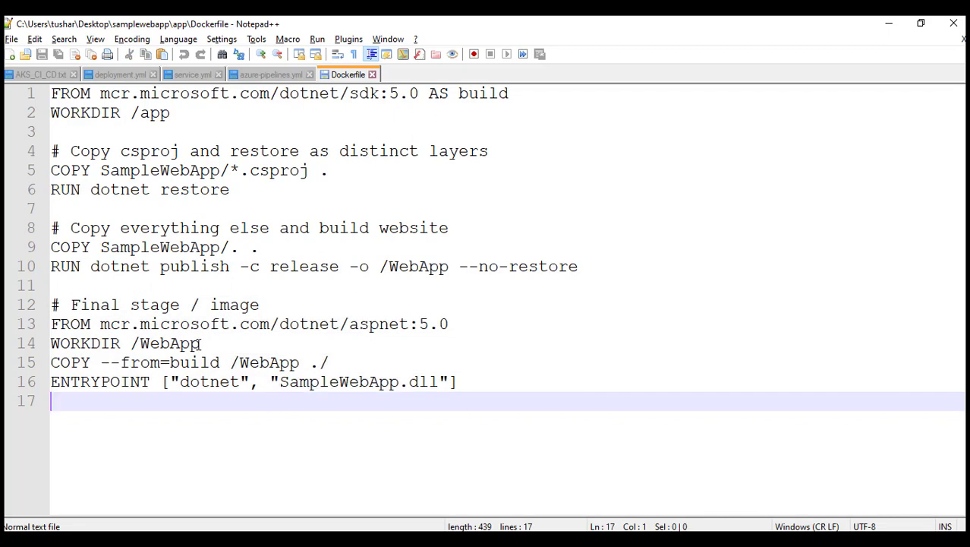
double_click(142, 343)
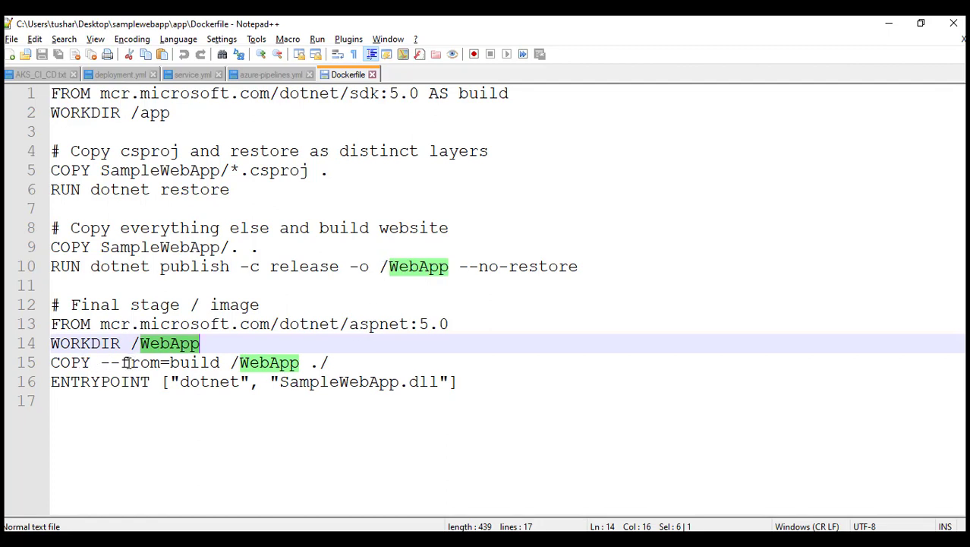
drag(310, 363, 319, 362)
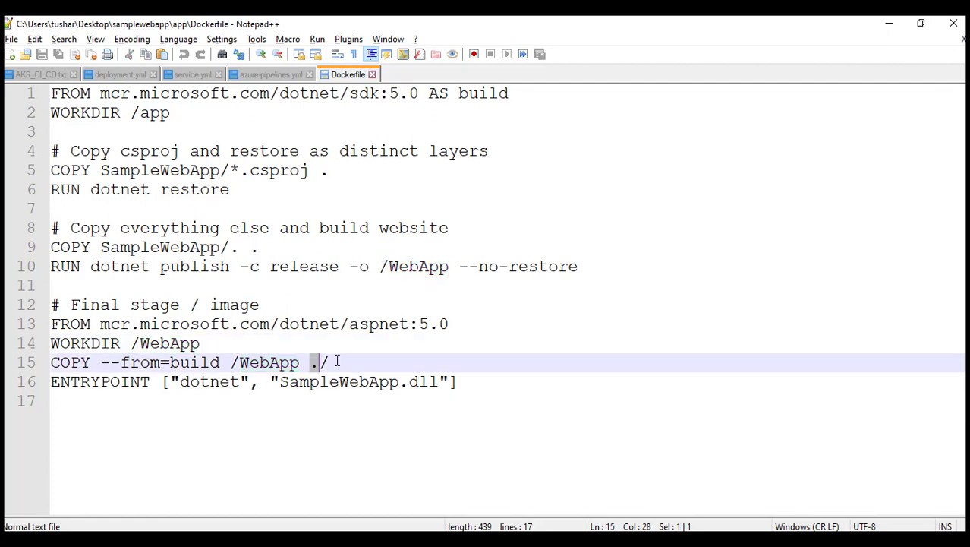
click(152, 401)
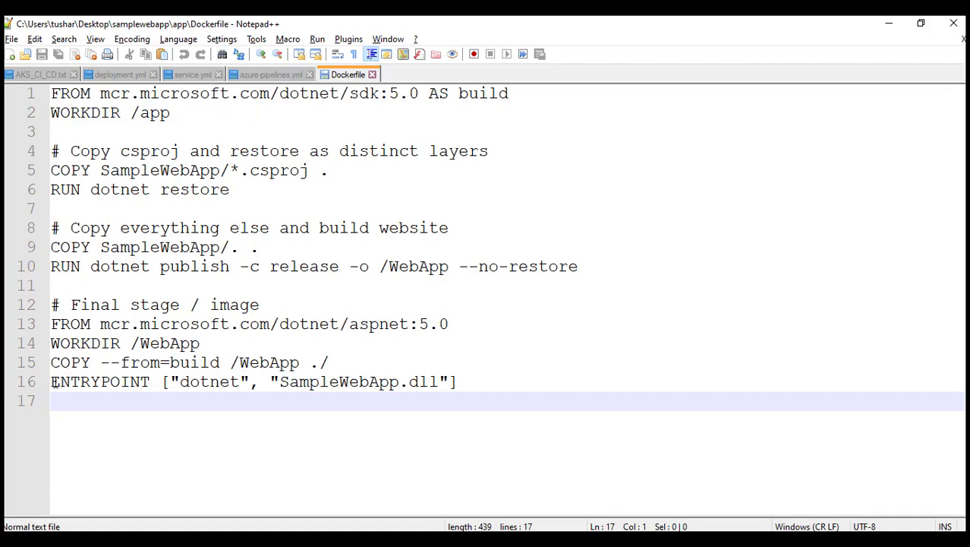
drag(52, 382, 163, 382)
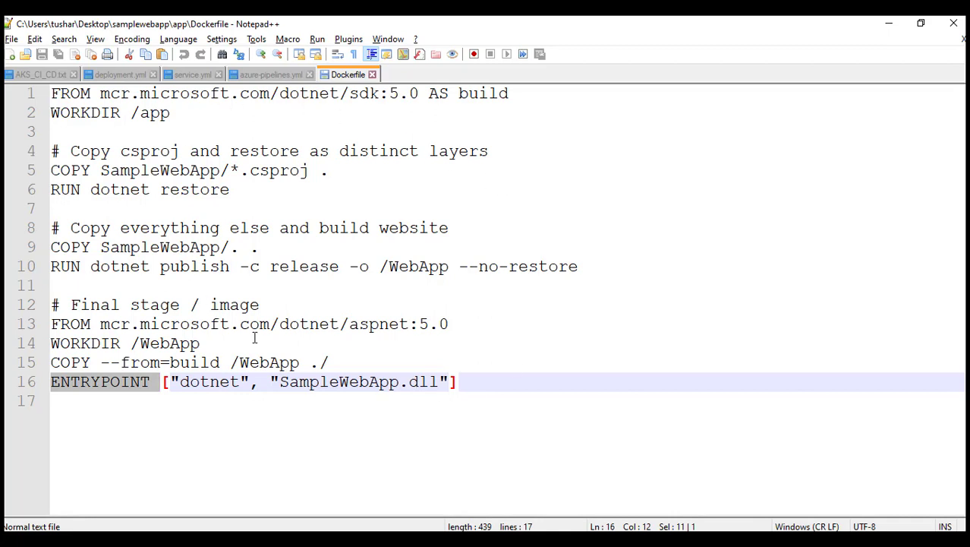
- Return to the agenda notes and review the Build and Push Image (ACR Repository) item
click(46, 75)
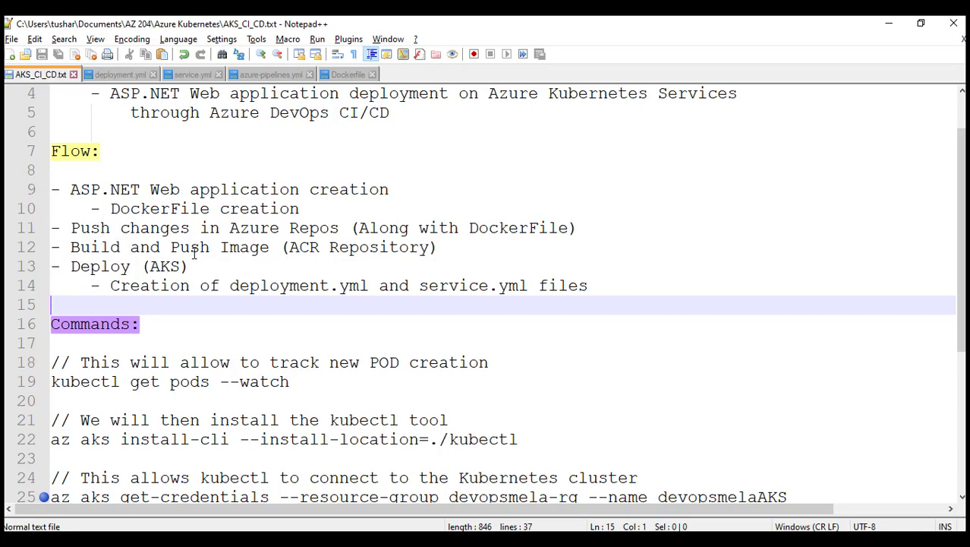
drag(172, 247, 439, 246)
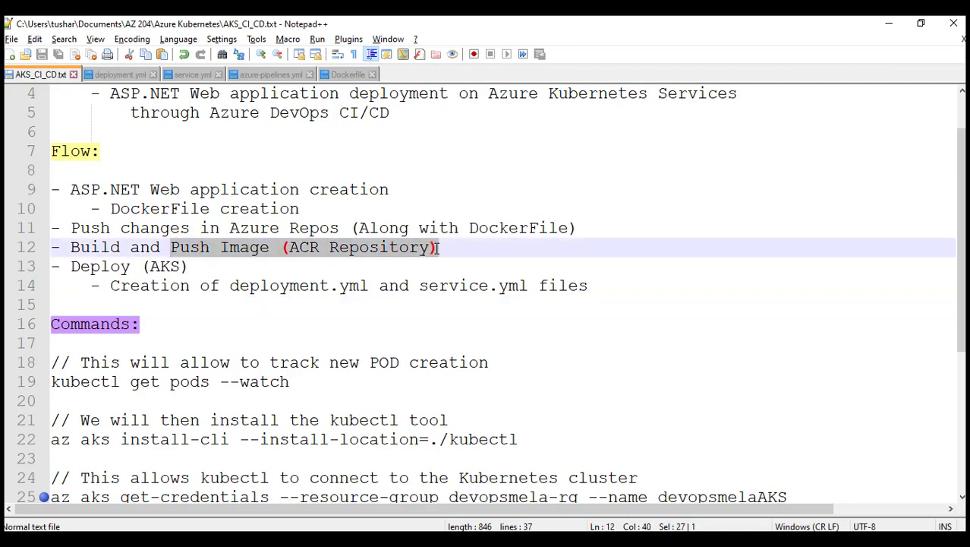
key(alt+Tab)
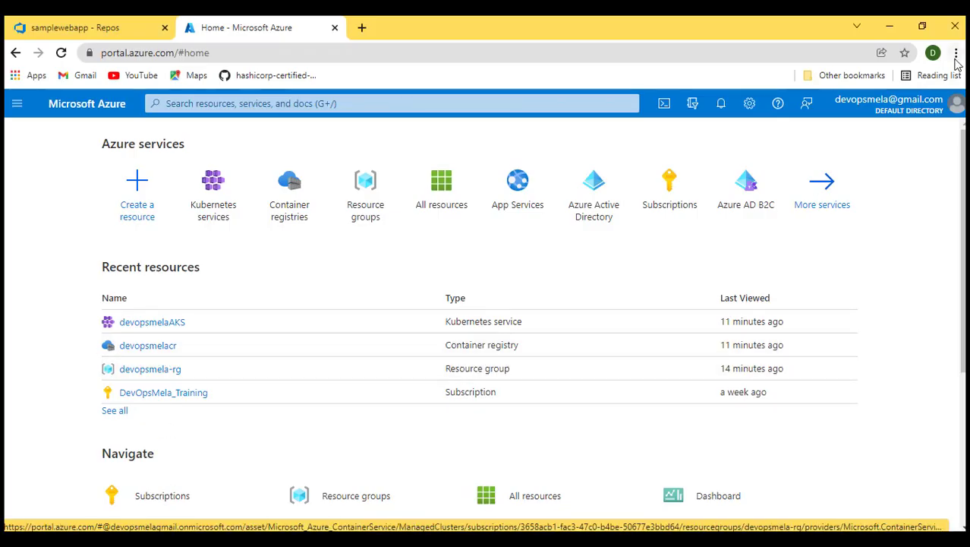
click(889, 26)
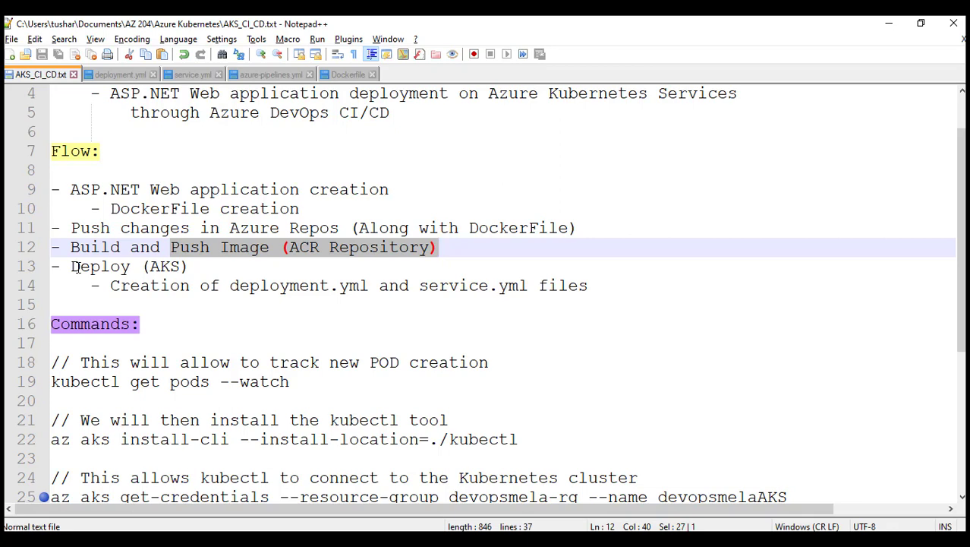
- Review the deployment.yml and service.yml manifests, focusing on the deployment name and container image registry
click(117, 74)
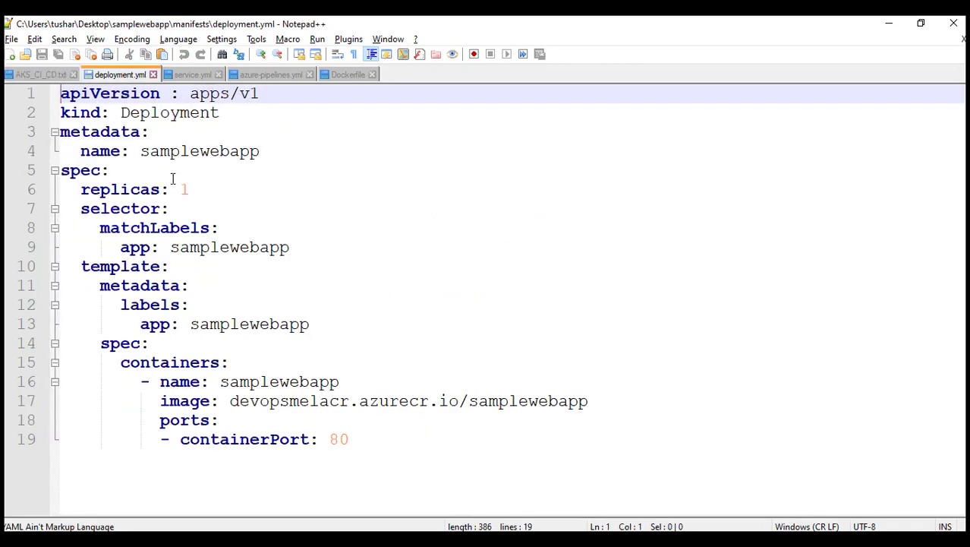
click(189, 76)
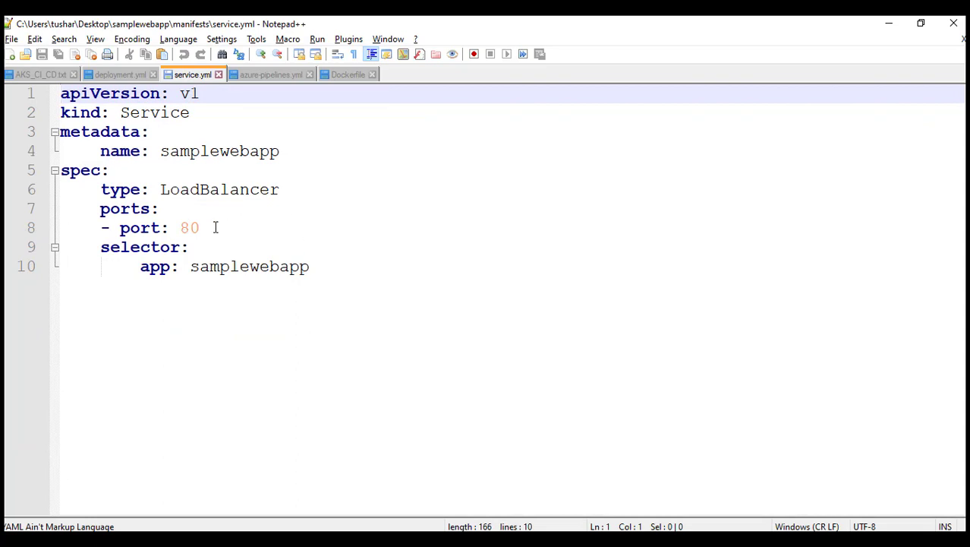
click(120, 75)
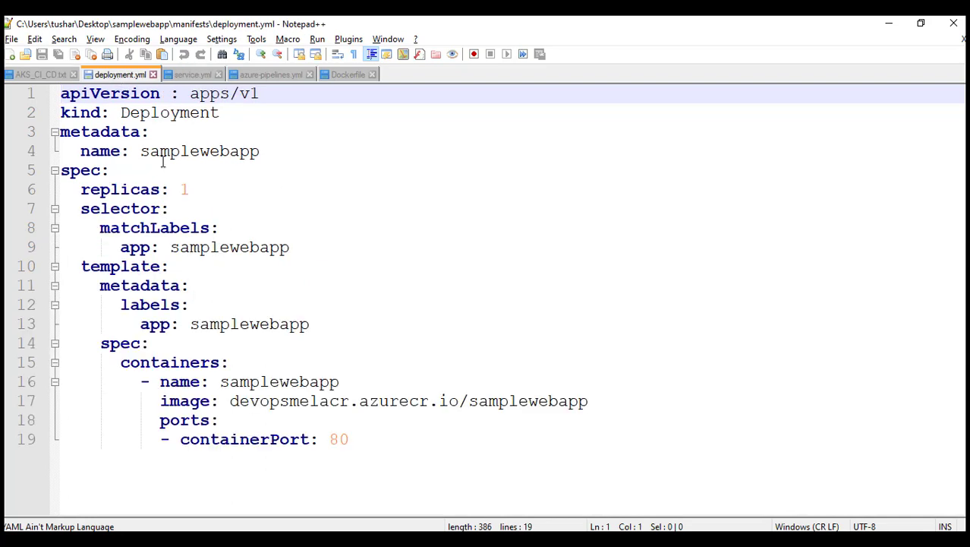
drag(132, 152, 277, 152)
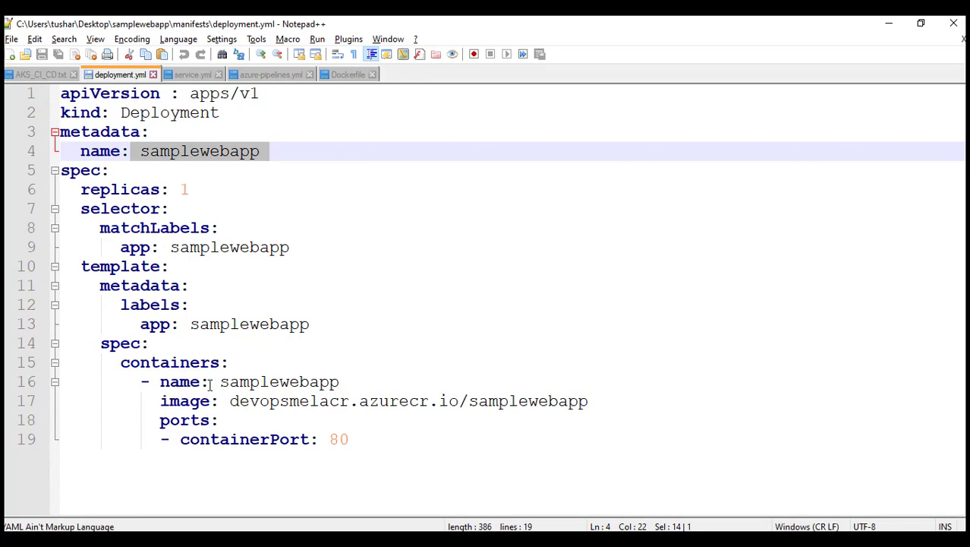
drag(240, 405, 319, 406)
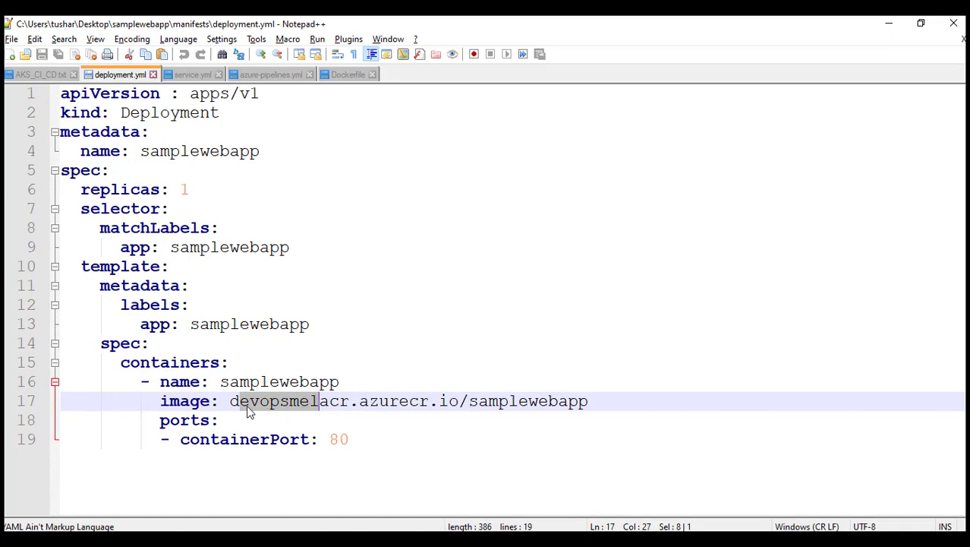
- Check the devopsmelacr registry's Repositories page in the portal, then go back to deployment.yml
click(165, 539)
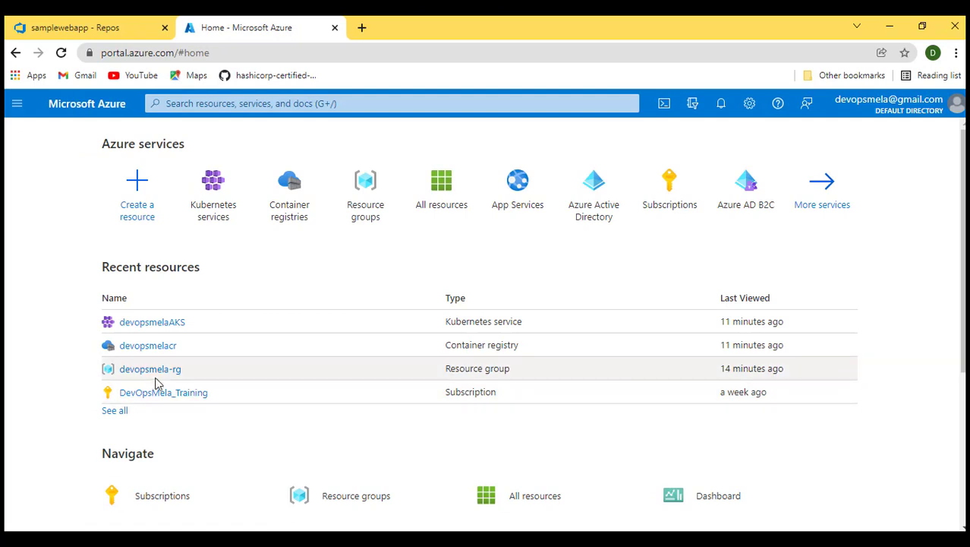
click(158, 348)
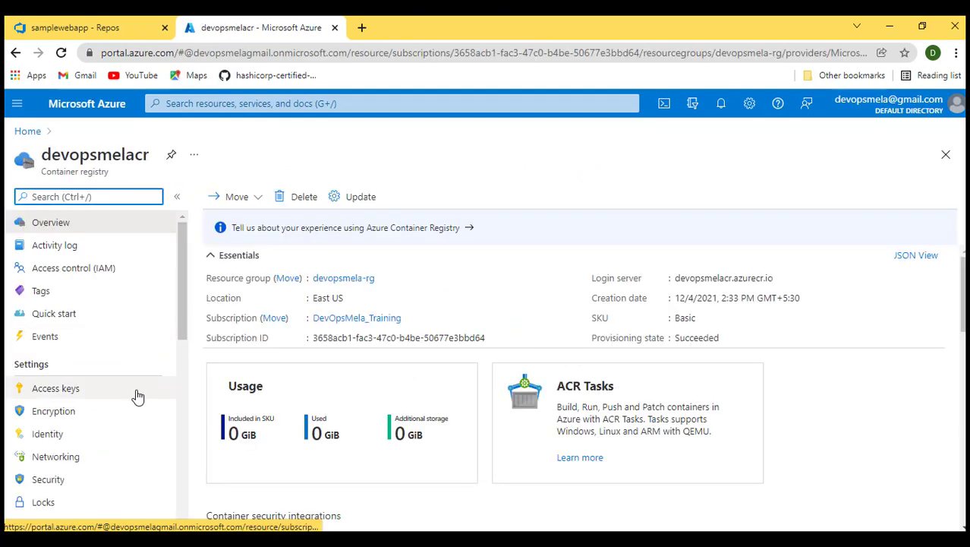
scroll(71, 444, down, 3)
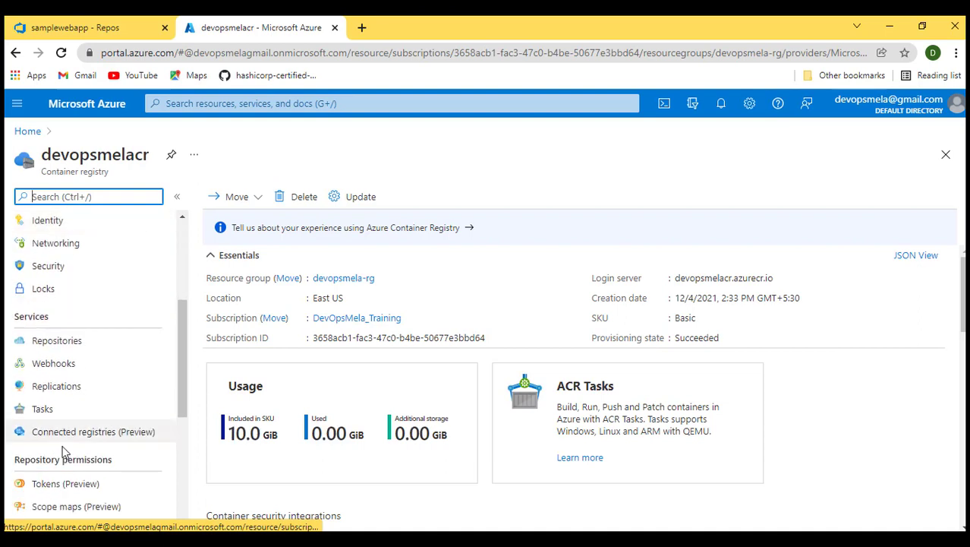
click(46, 348)
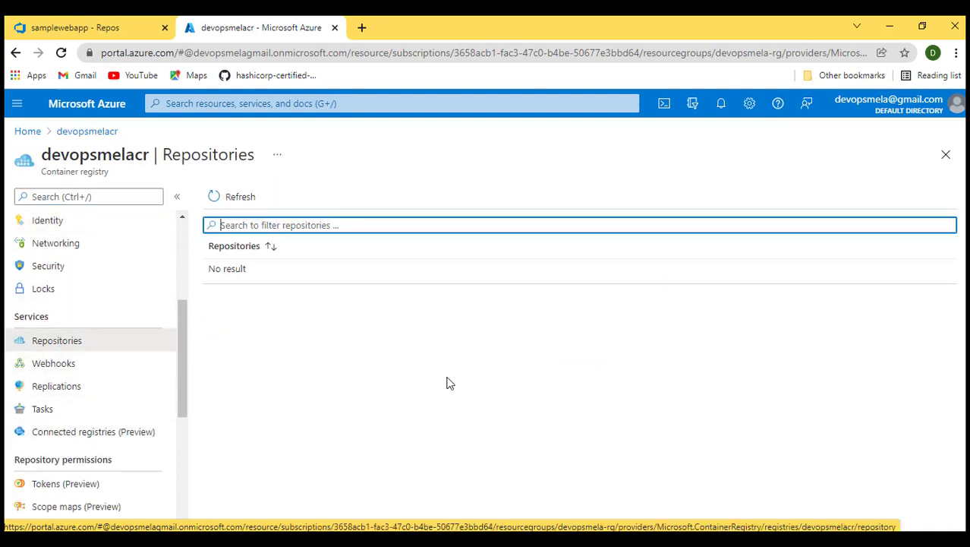
scroll(109, 378, up, 3)
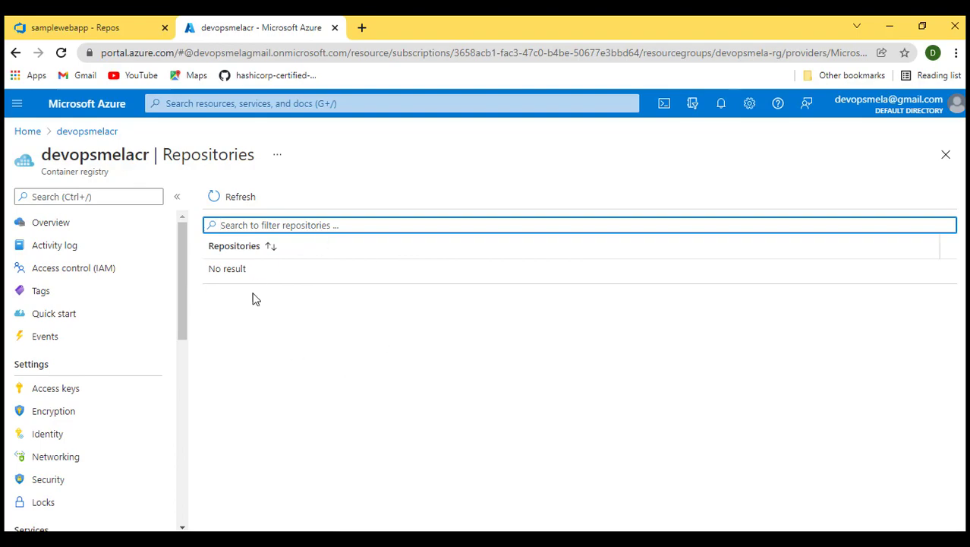
click(439, 539)
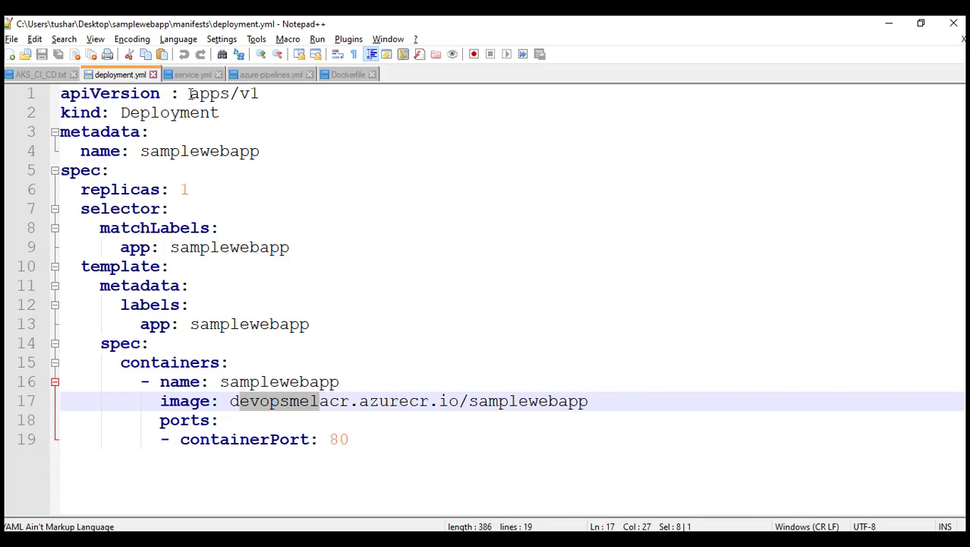
- Browse the local samplewebapp project's app and manifests folders in File Explorer
click(889, 24)
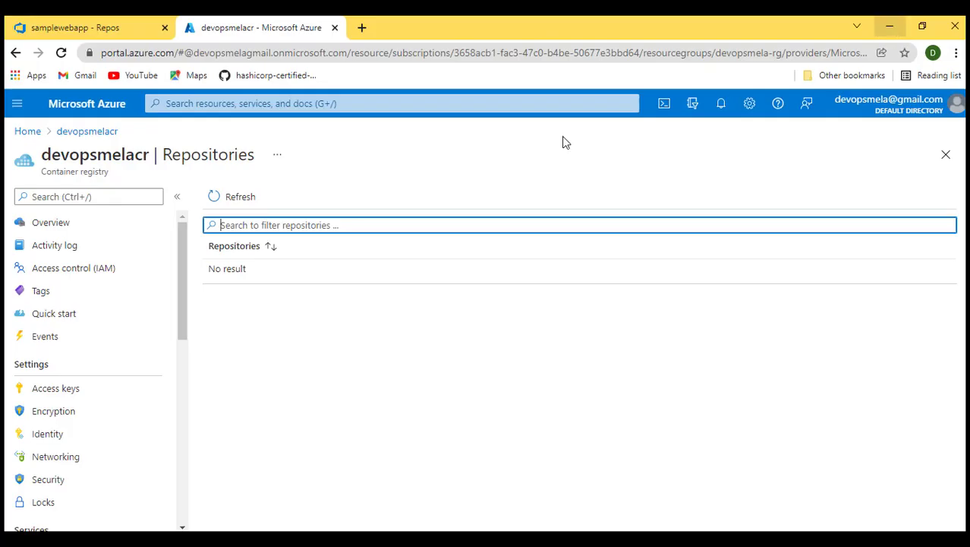
click(332, 521)
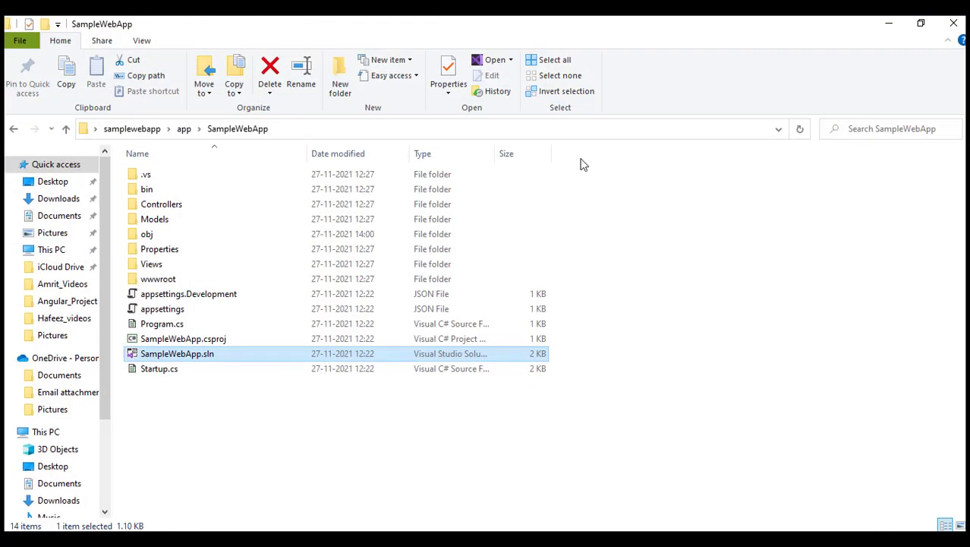
click(149, 130)
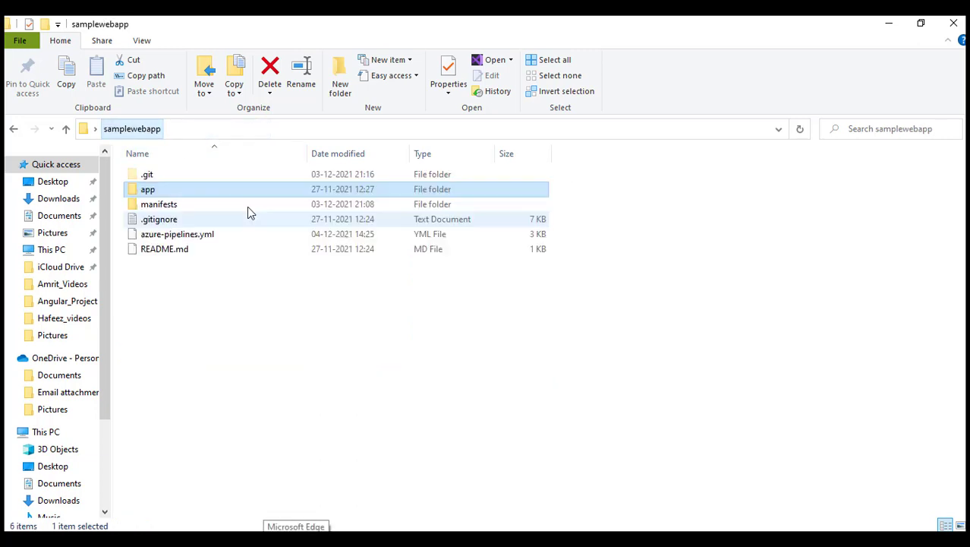
double_click(150, 193)
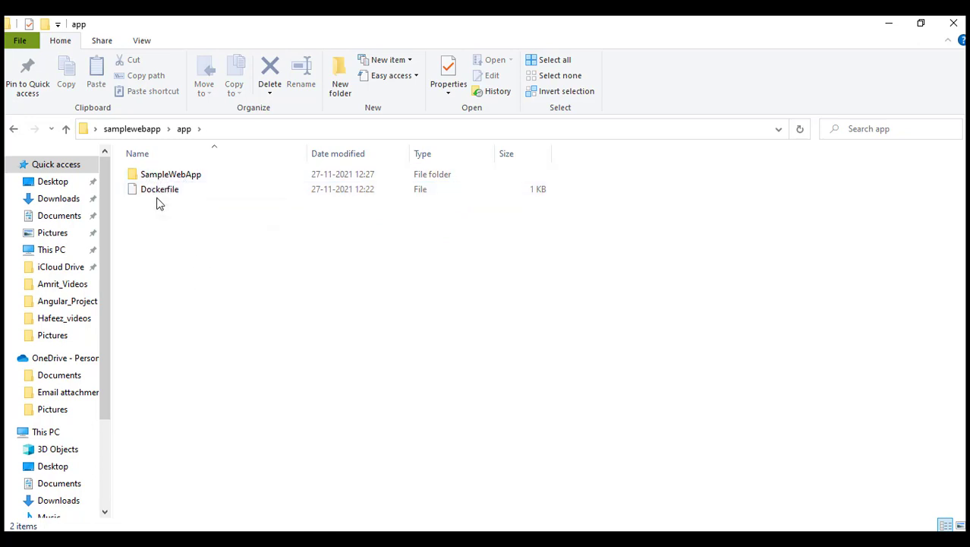
click(145, 131)
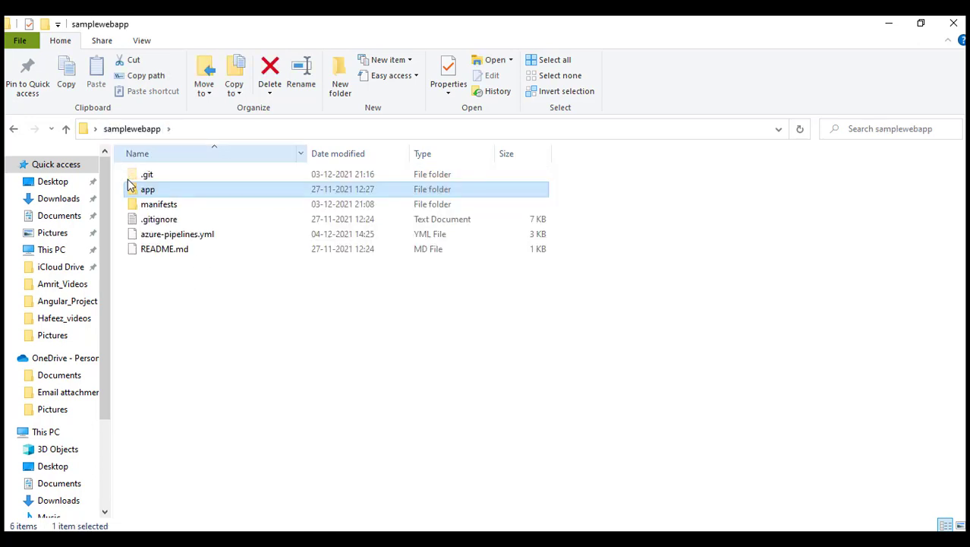
double_click(156, 205)
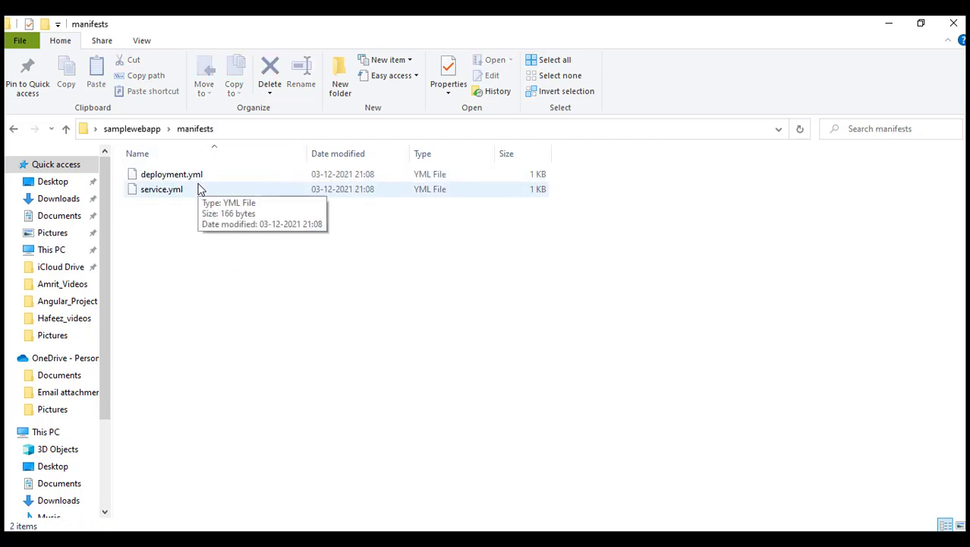
click(153, 131)
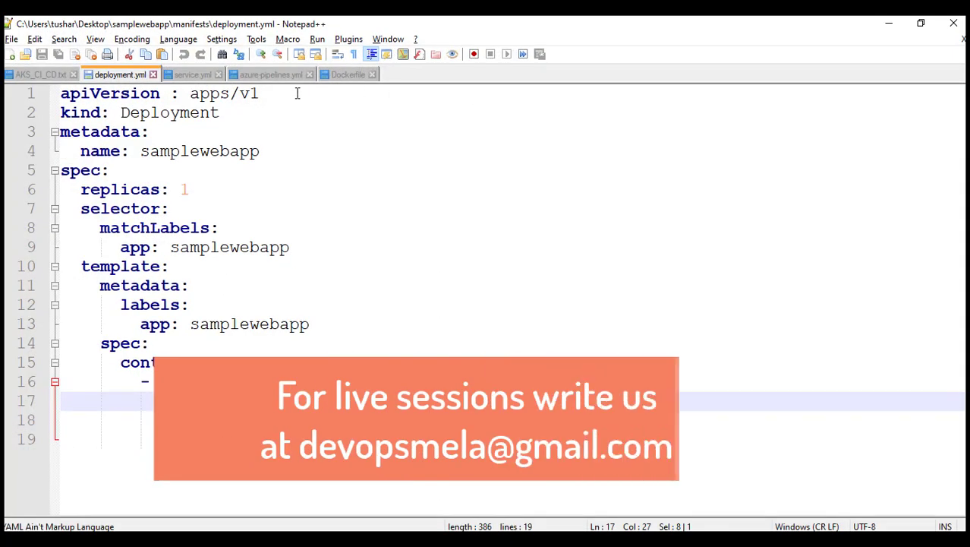
- Review the top of azure-pipelines.yml, including the trigger, resources and registry variables
click(255, 76)
scroll(329, 354, up, 11)
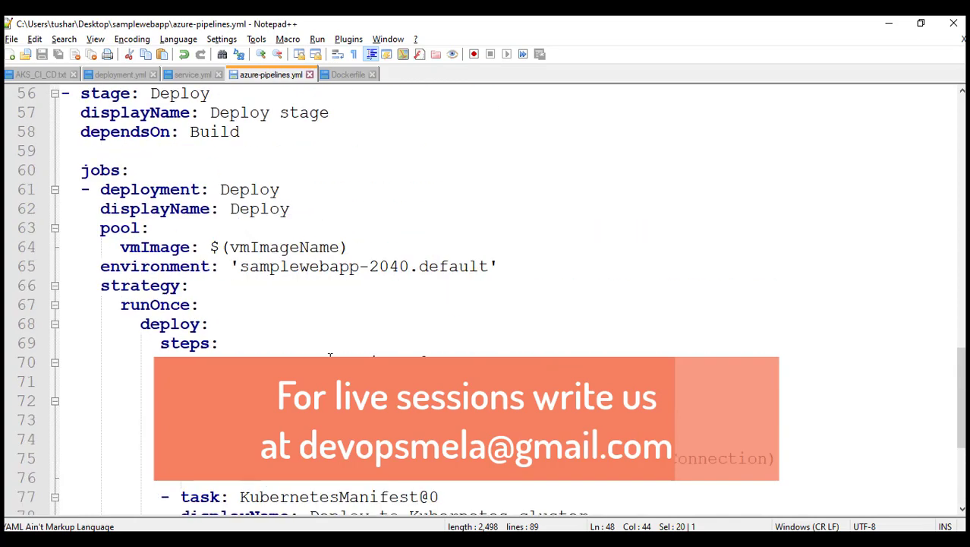
scroll(330, 354, up, 10)
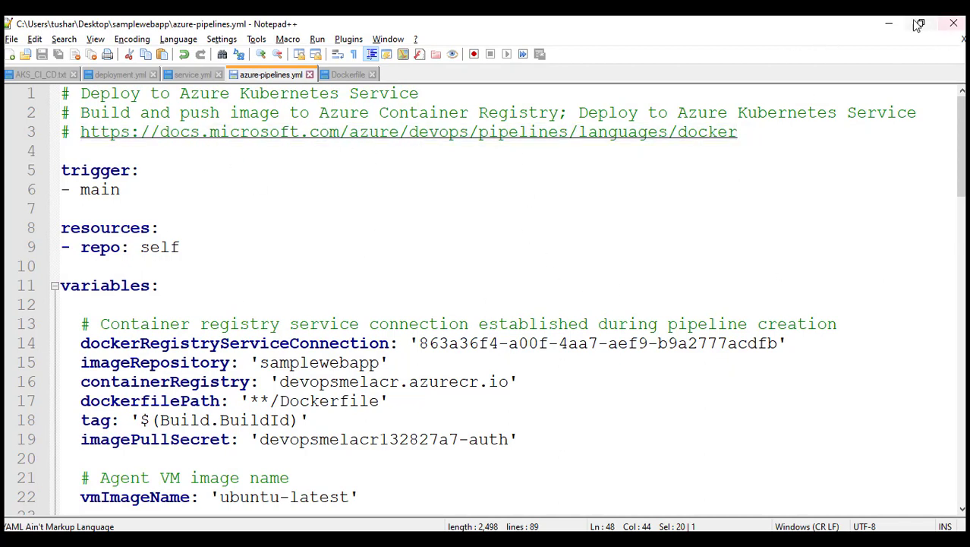
click(888, 23)
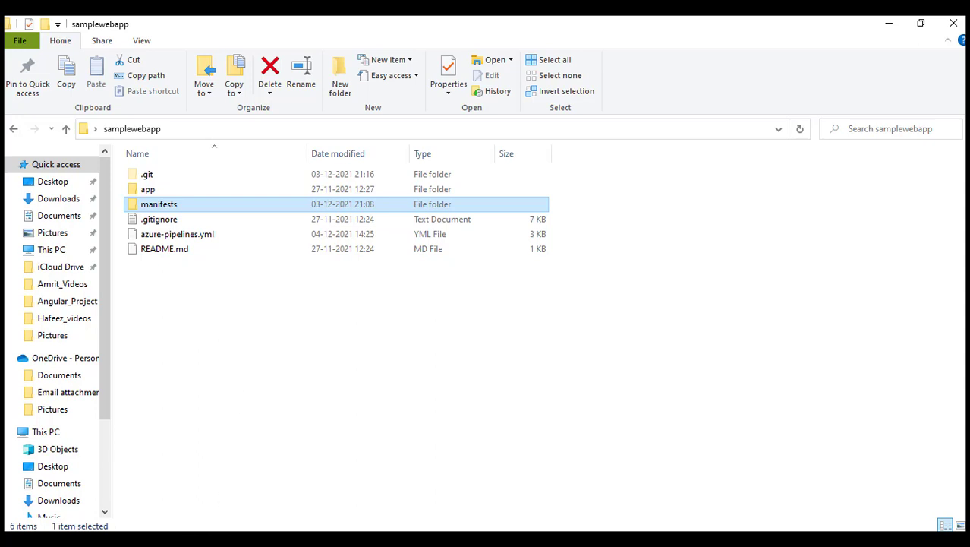
- Look over service.yml, the Dockerfile and the agenda notes again
click(185, 537)
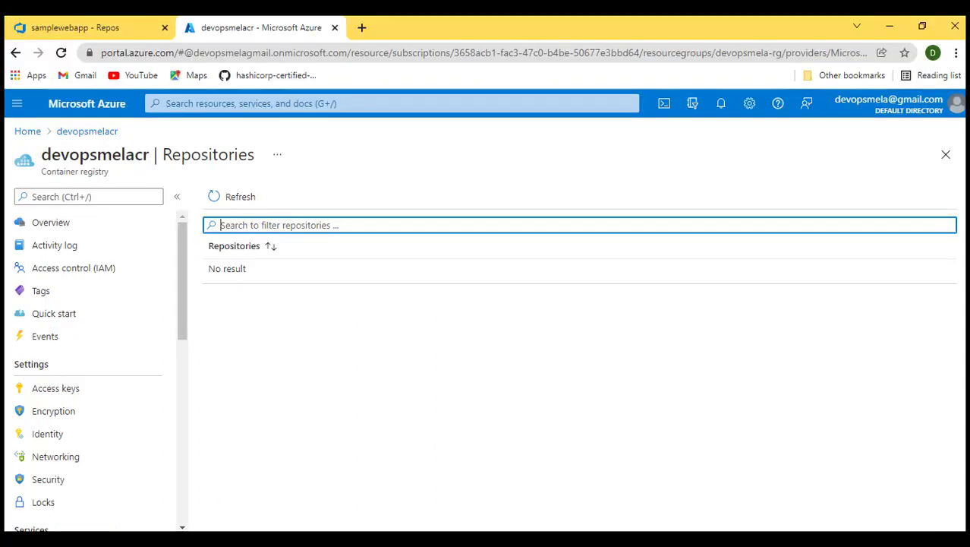
click(103, 31)
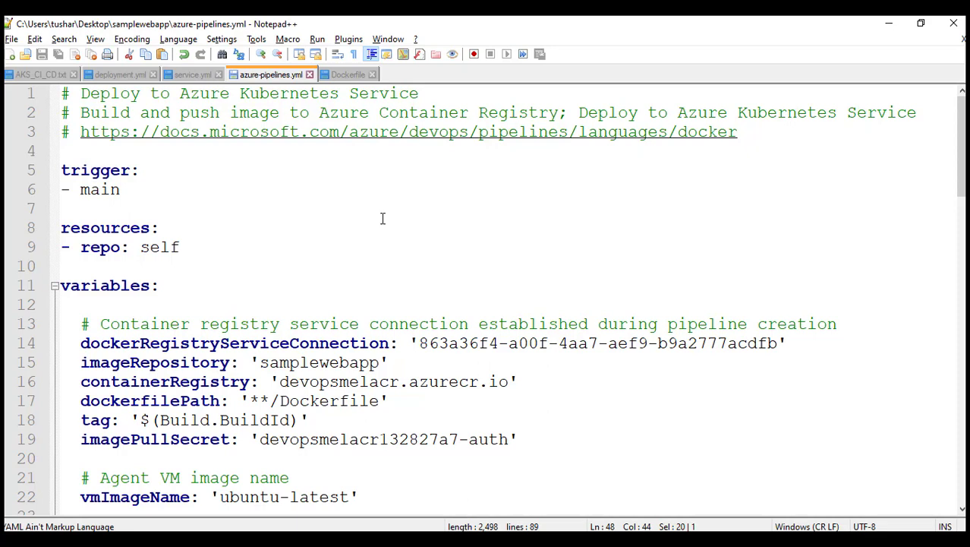
click(201, 79)
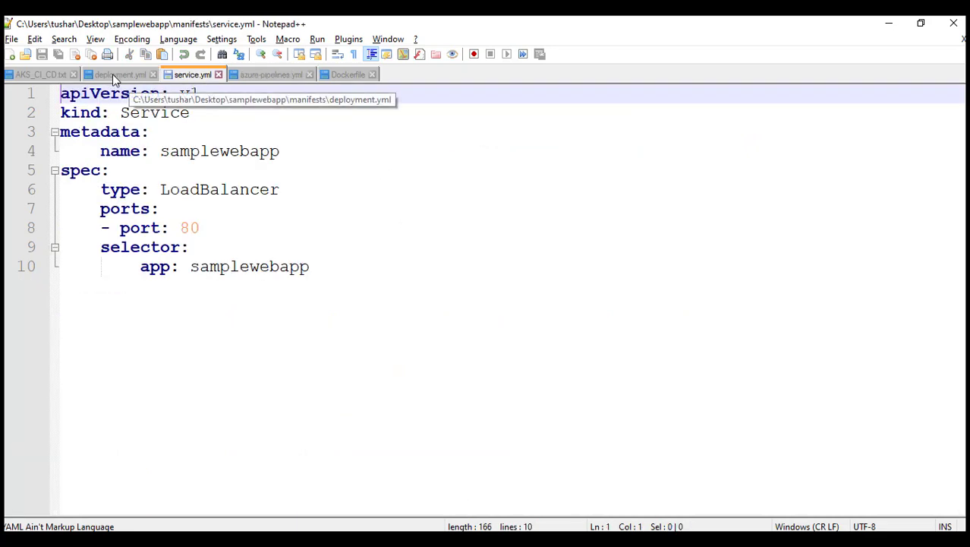
click(336, 79)
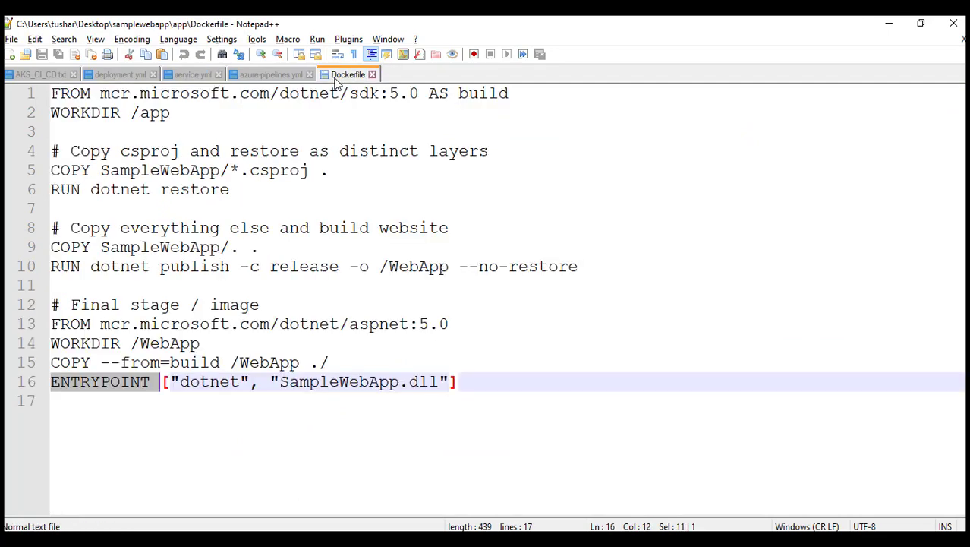
click(45, 76)
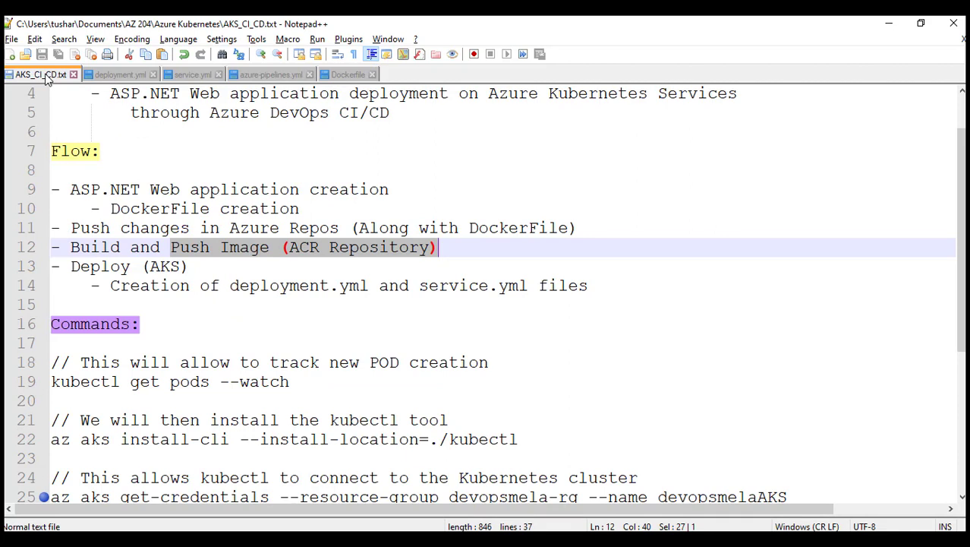
click(886, 25)
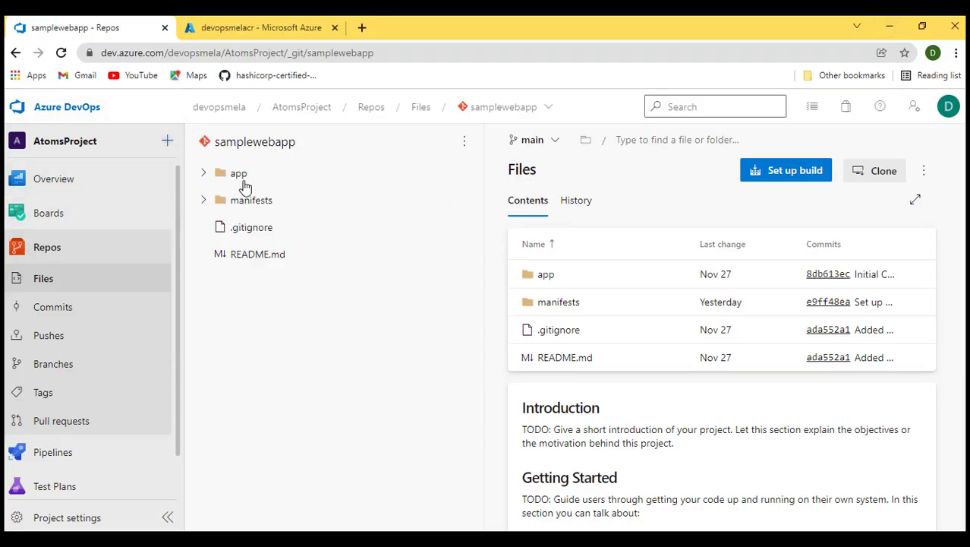
- Inspect the samplewebapp repository's app and manifests folders in Azure Repos
click(203, 174)
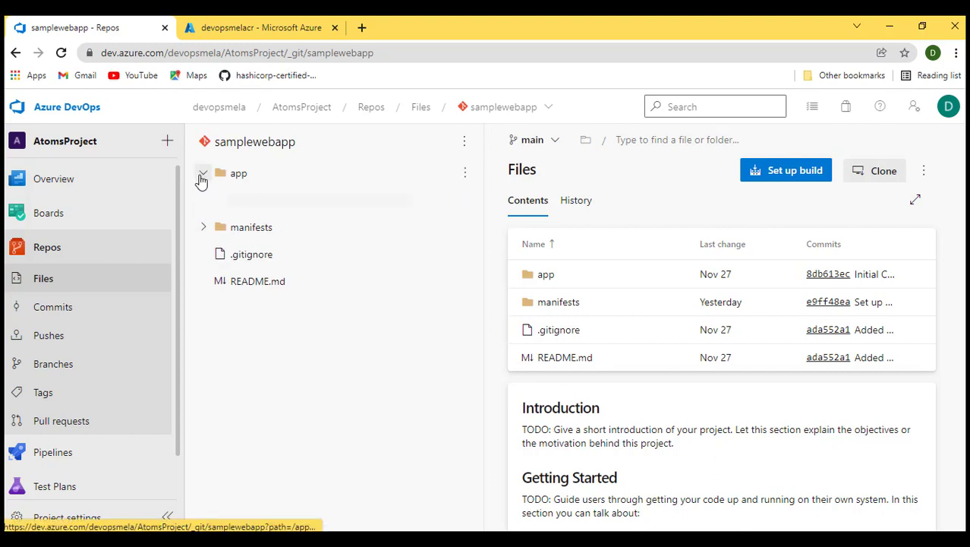
click(203, 173)
click(203, 200)
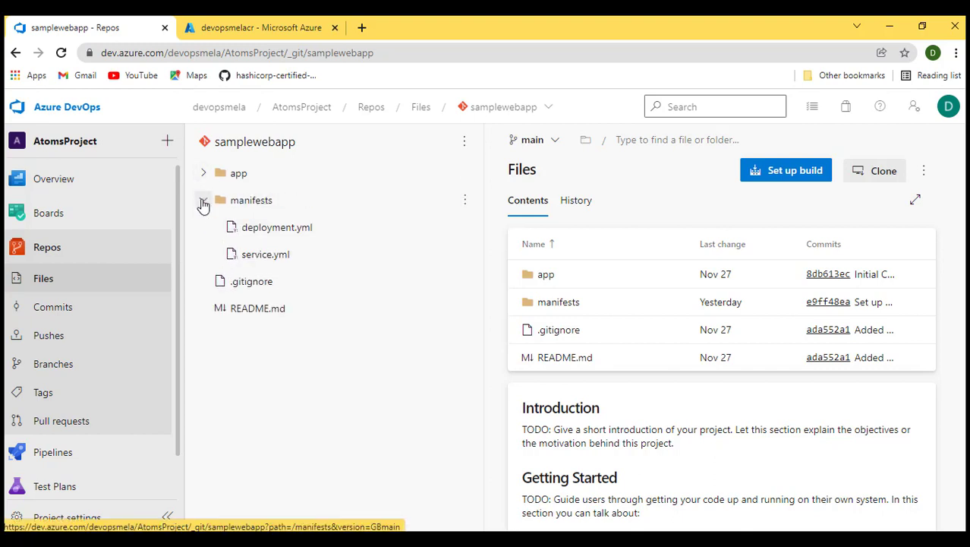
click(202, 201)
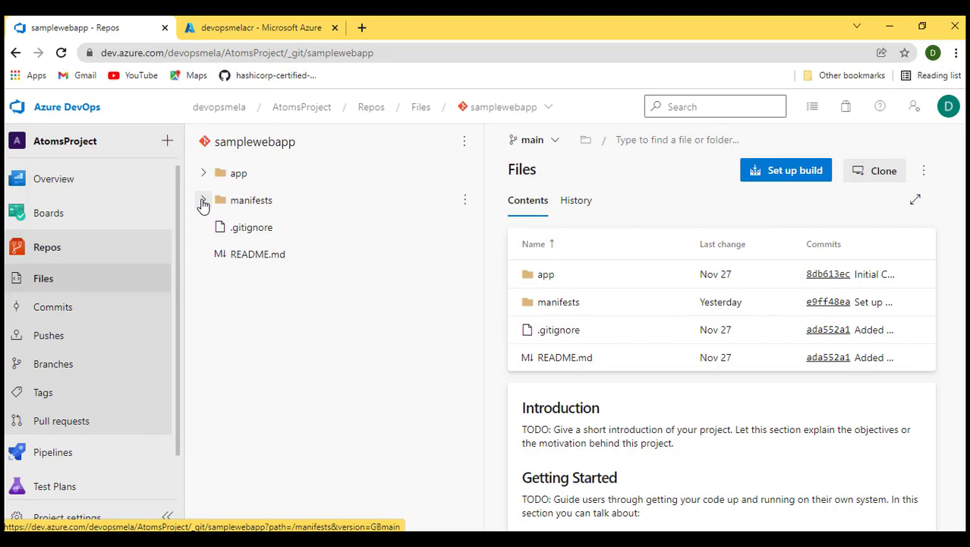
scroll(94, 331, down, 1)
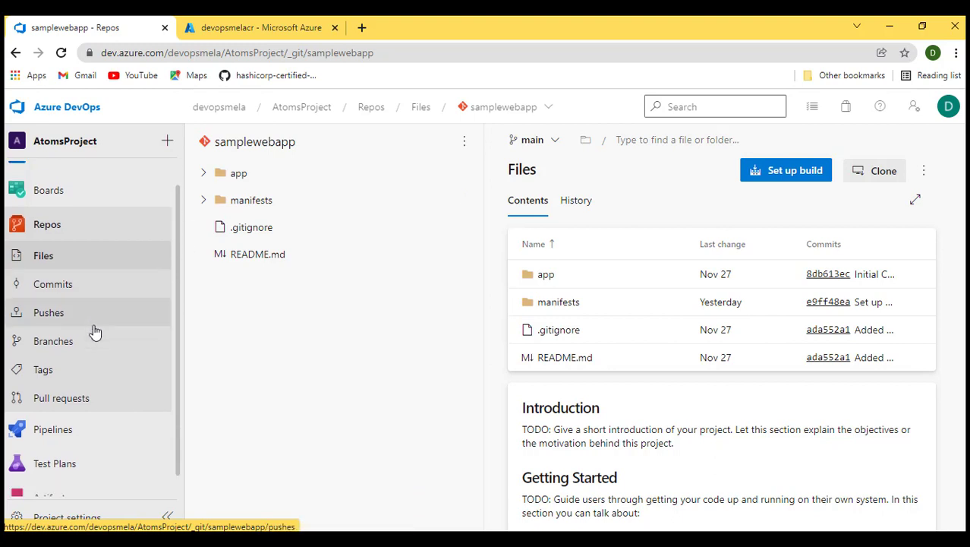
- Start a new pipeline from Azure Repos Git, pick the samplewebapp repository and the Deploy to Azure Kubernetes Service template
click(57, 420)
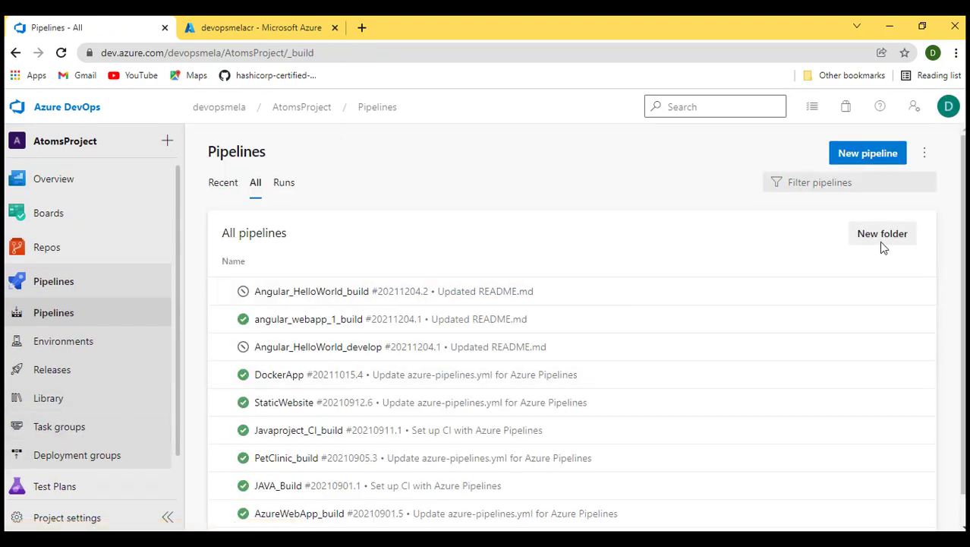
click(858, 156)
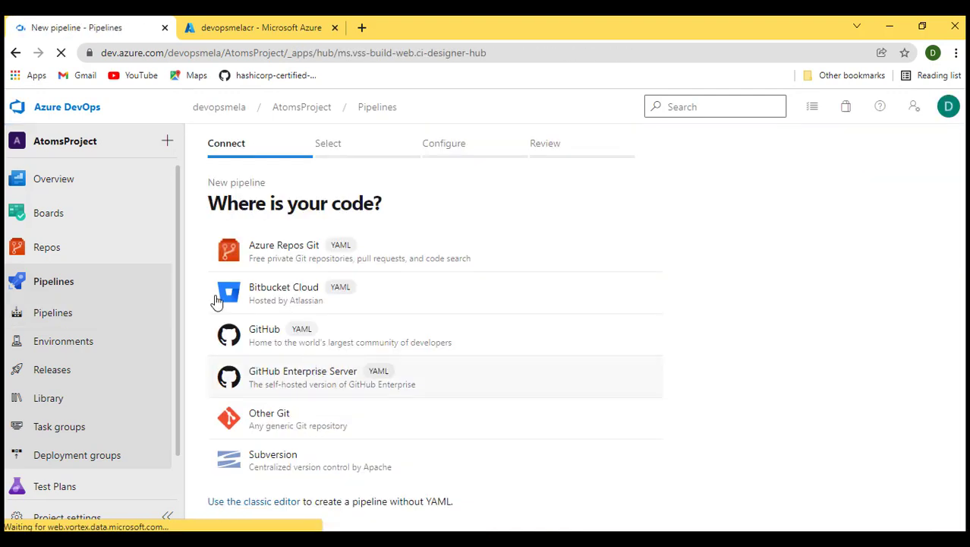
right_click(39, 247)
click(75, 256)
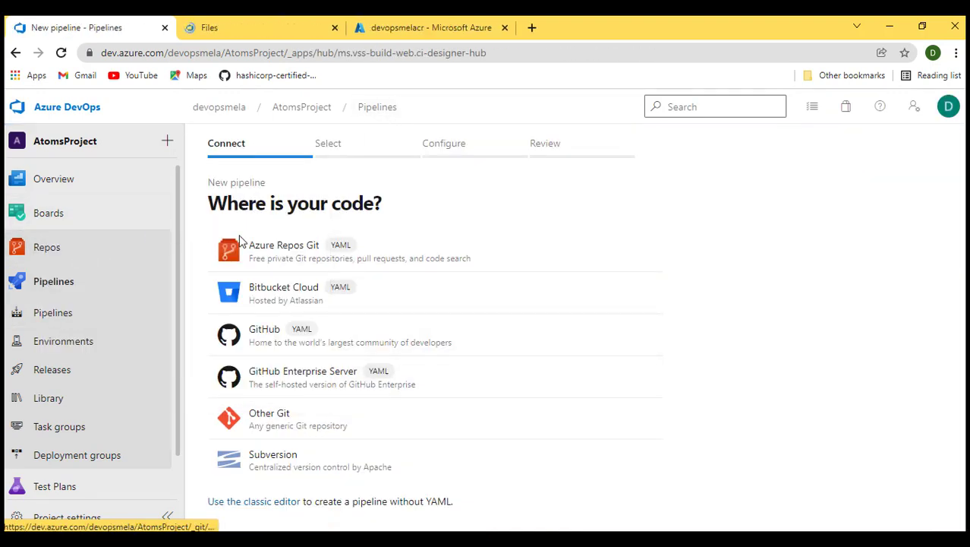
click(277, 255)
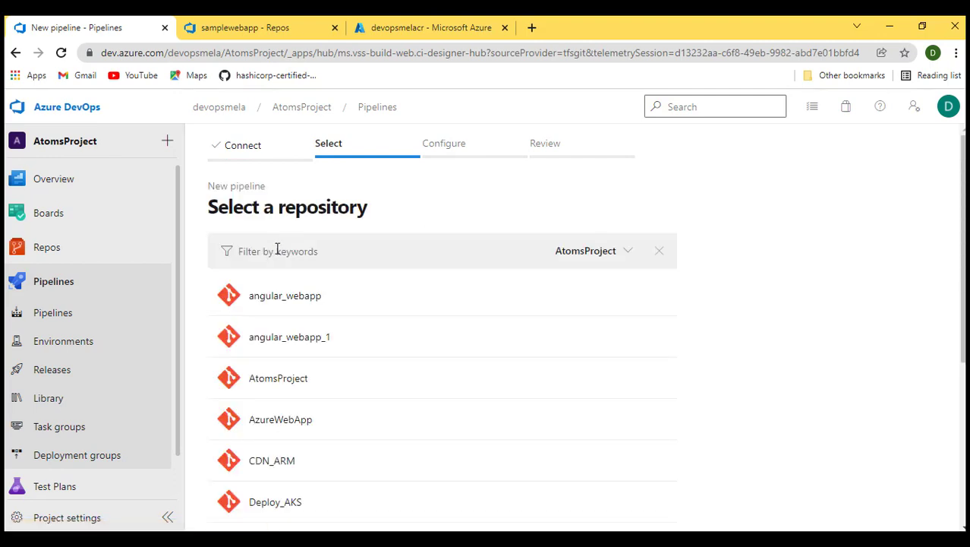
scroll(293, 306, down, 5)
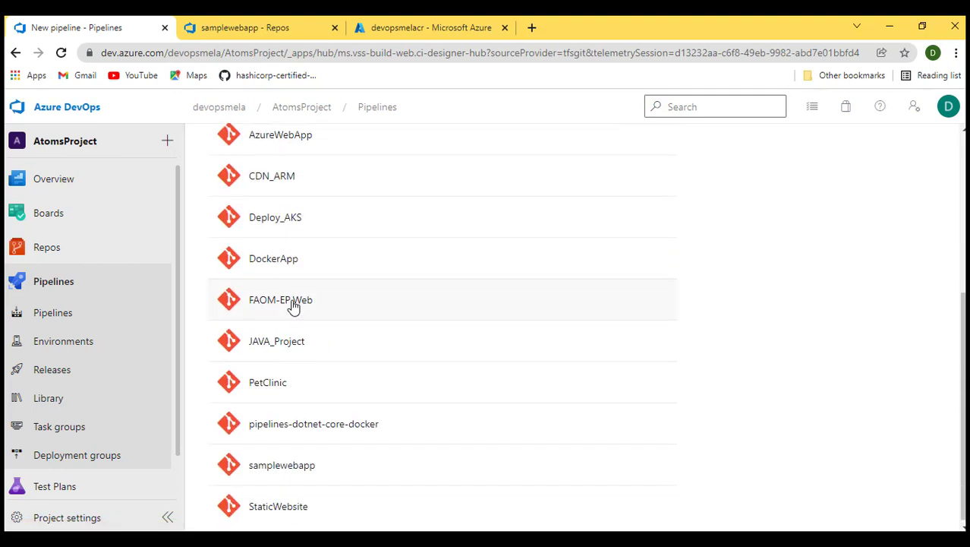
click(277, 464)
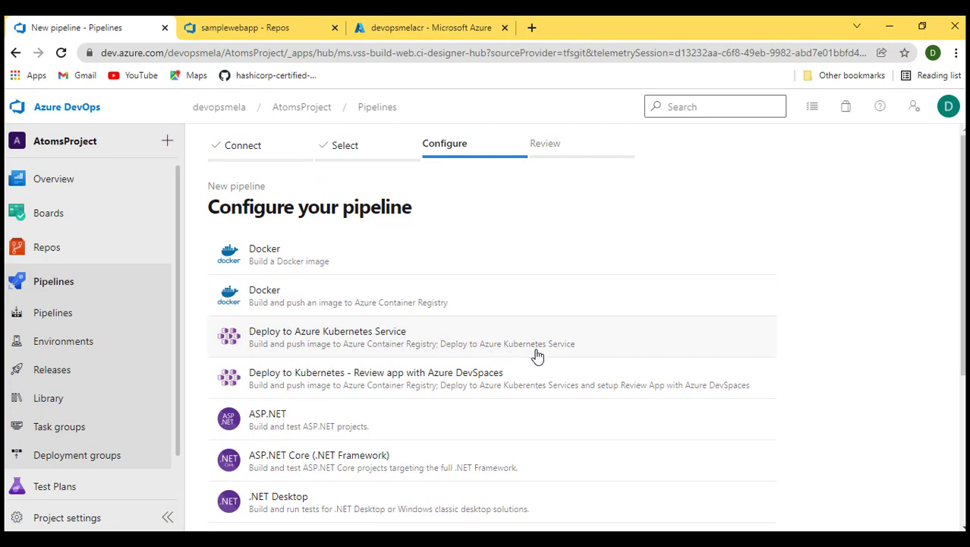
click(289, 346)
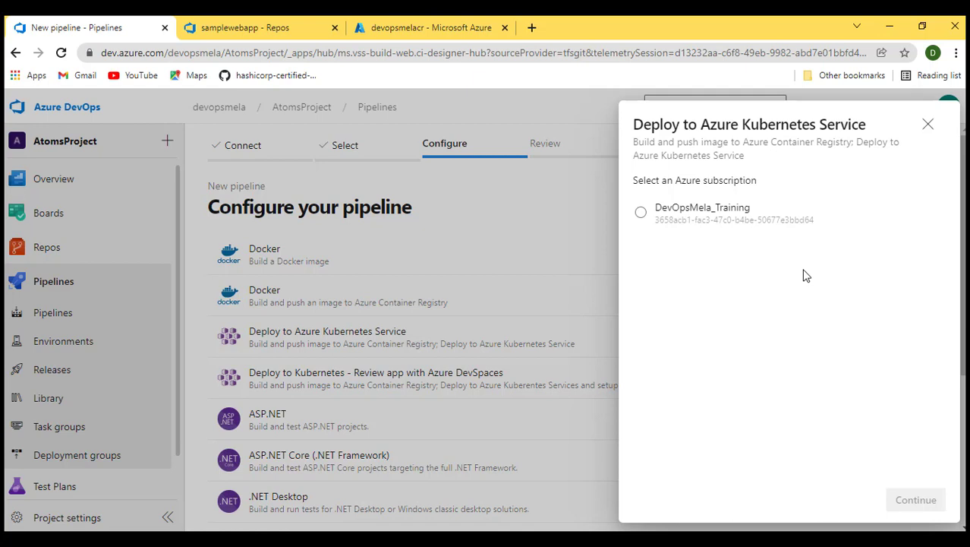
- Check the project's existing service connections in Project Settings
click(219, 27)
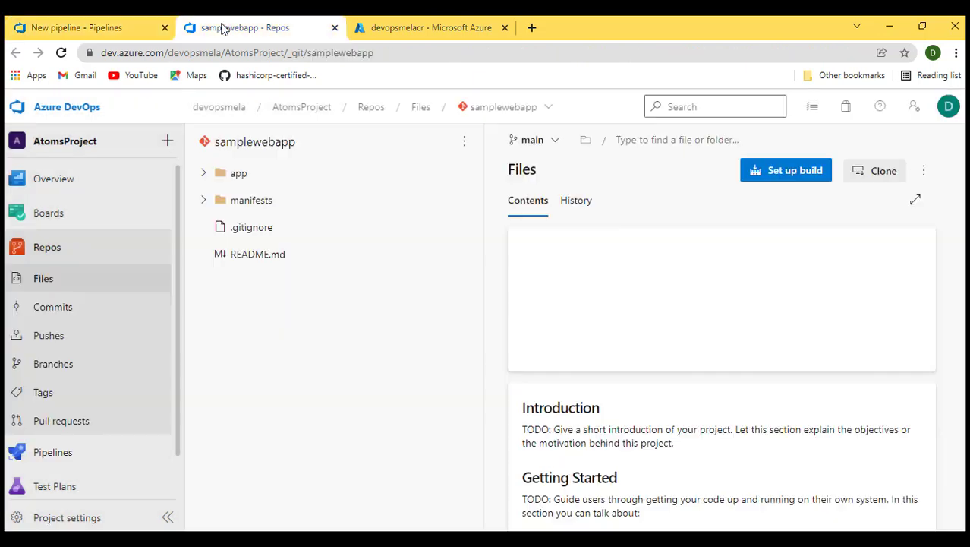
click(53, 522)
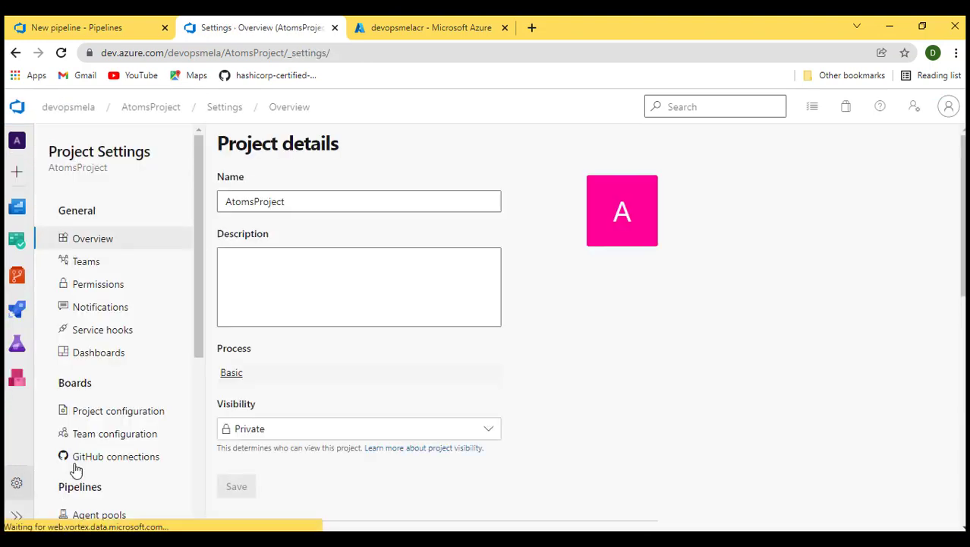
scroll(101, 477, down, 1)
scroll(111, 398, down, 3)
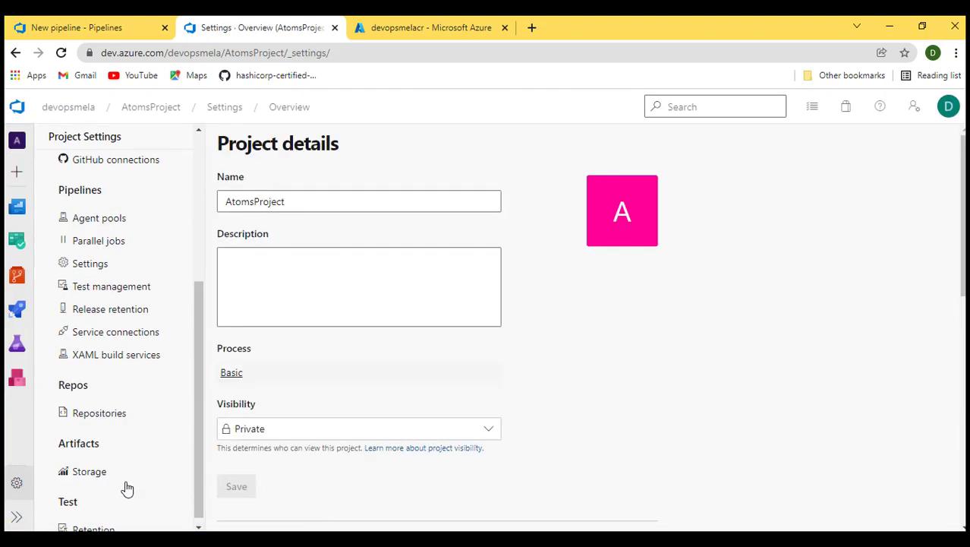
click(102, 334)
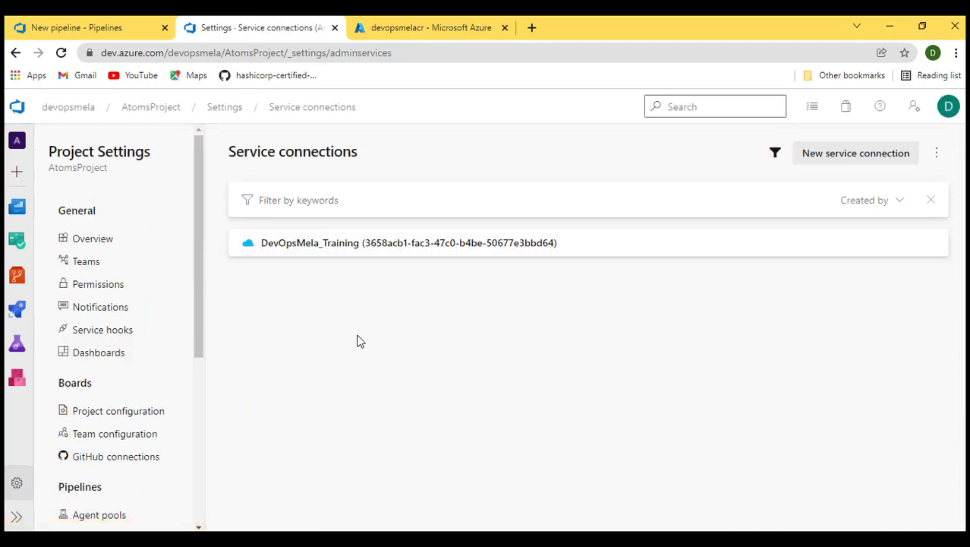
- Select the DevOpsMela_Training subscription for the Deploy to Azure Kubernetes Service template and continue
click(76, 30)
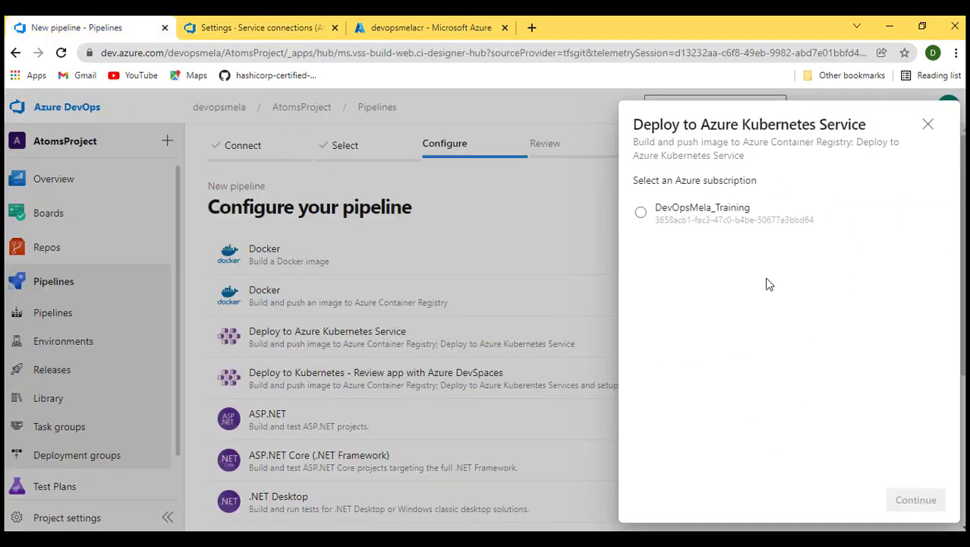
click(719, 220)
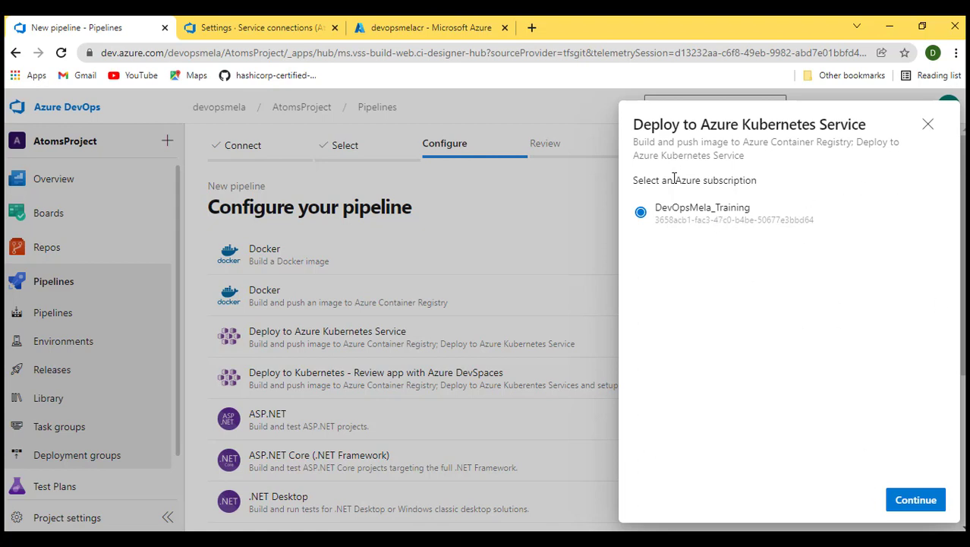
click(395, 28)
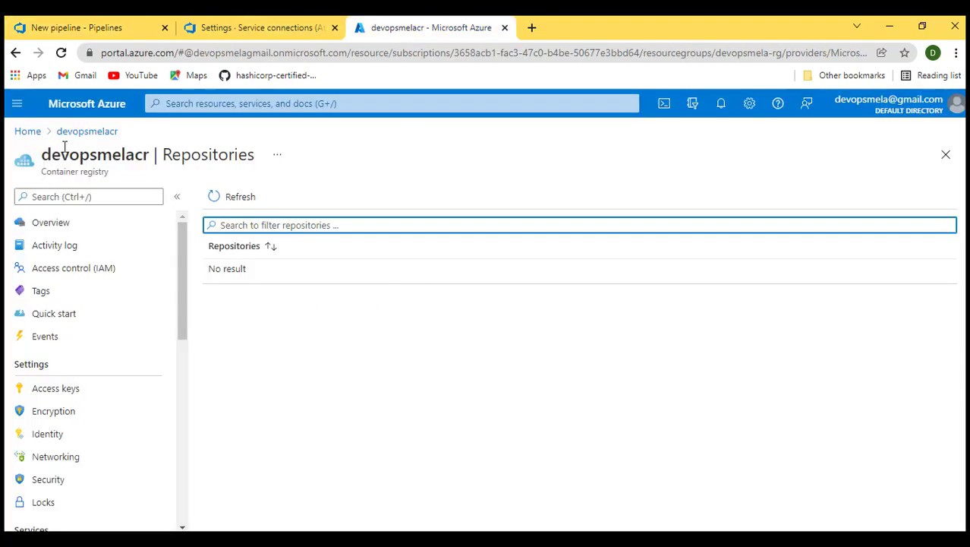
click(27, 131)
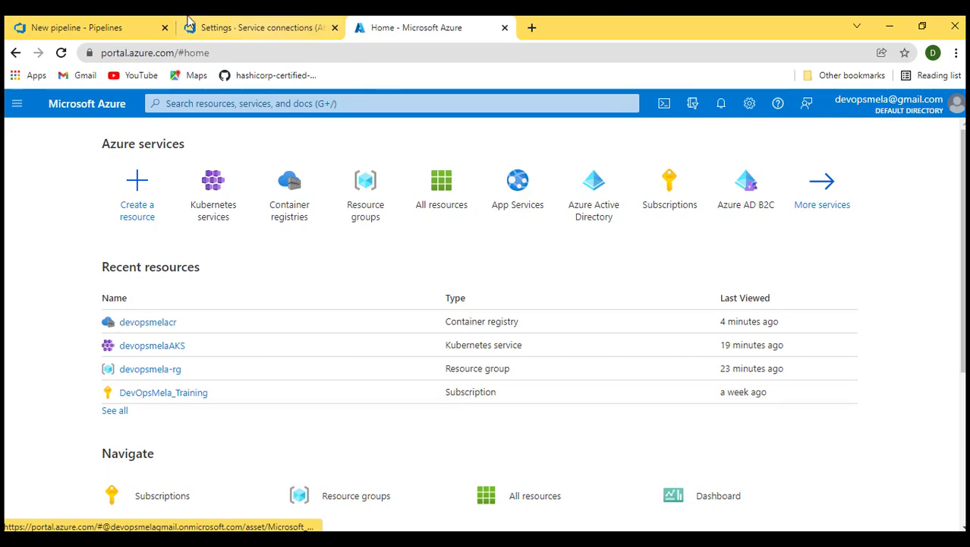
click(84, 27)
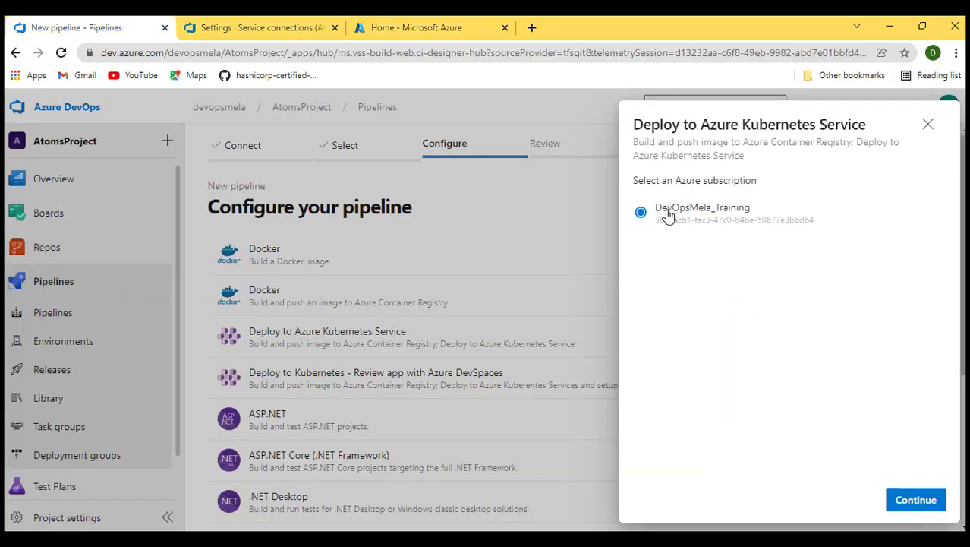
click(917, 500)
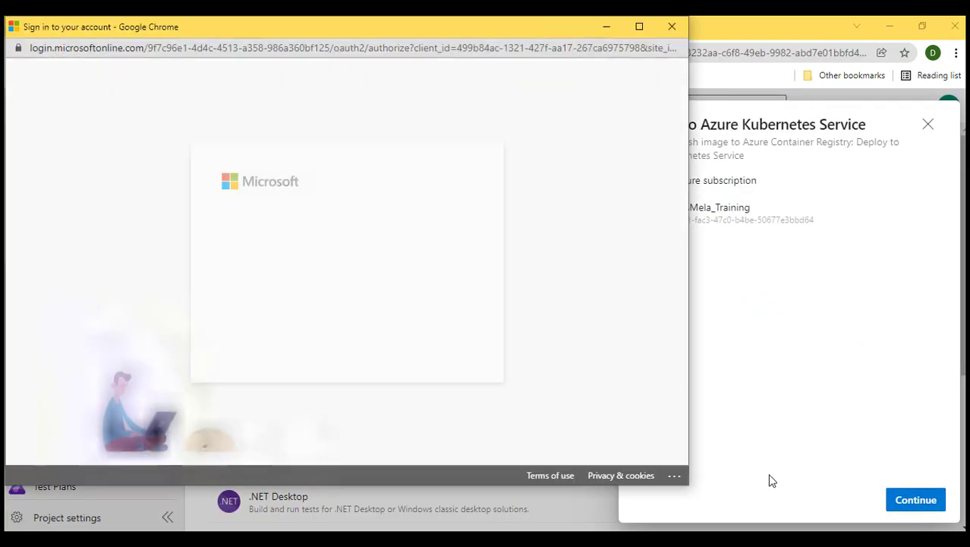
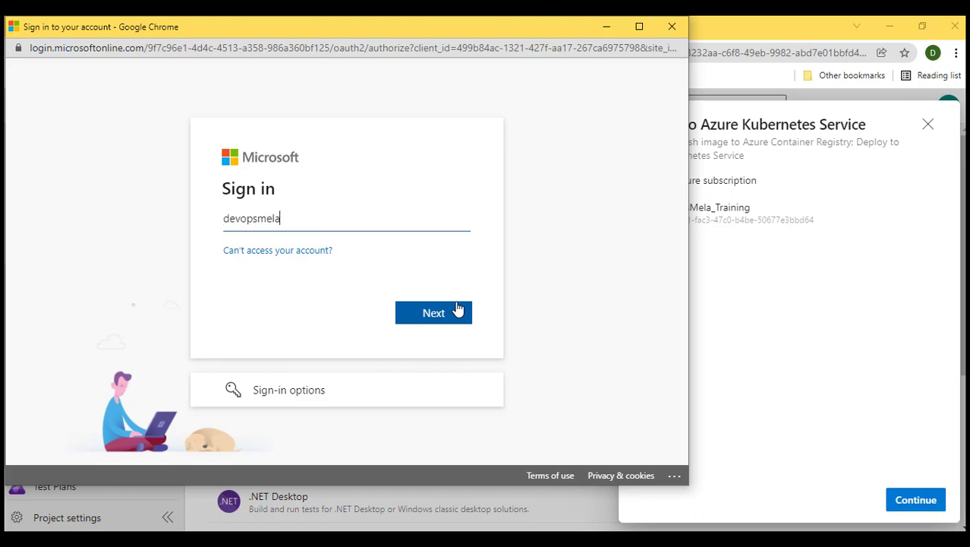
- Sign in to the Microsoft account with the account e-mail address and password
click(458, 309)
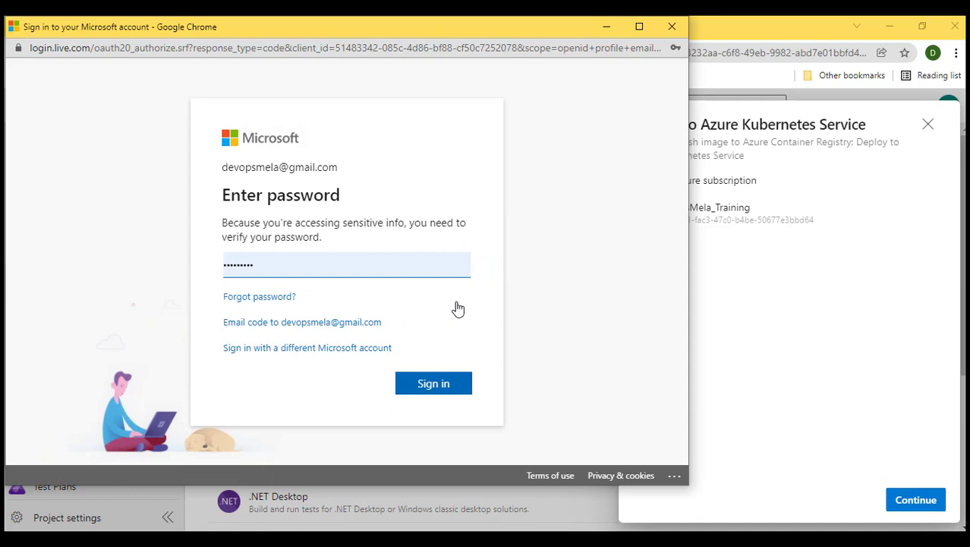
click(435, 389)
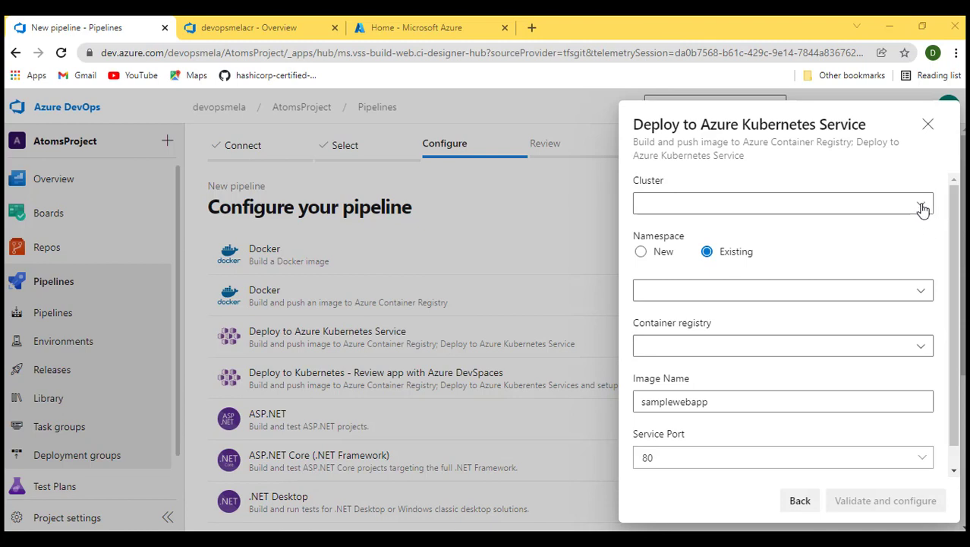
- Choose the devopsmelaAKS cluster and the existing default namespace
click(922, 206)
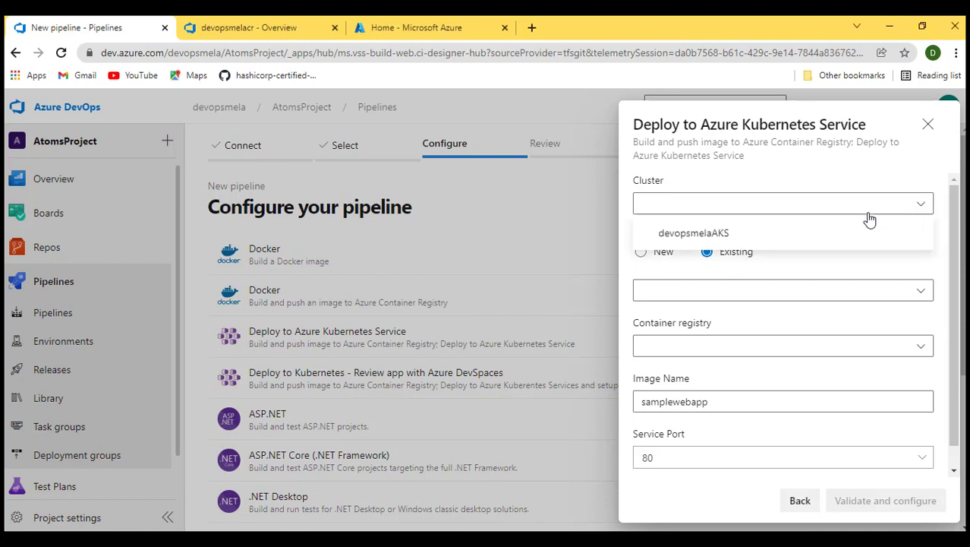
click(725, 235)
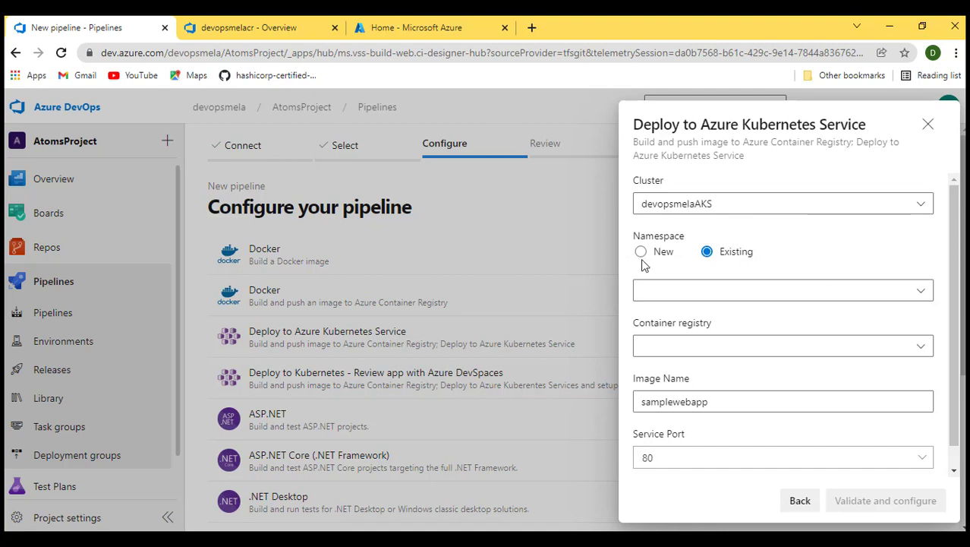
click(925, 294)
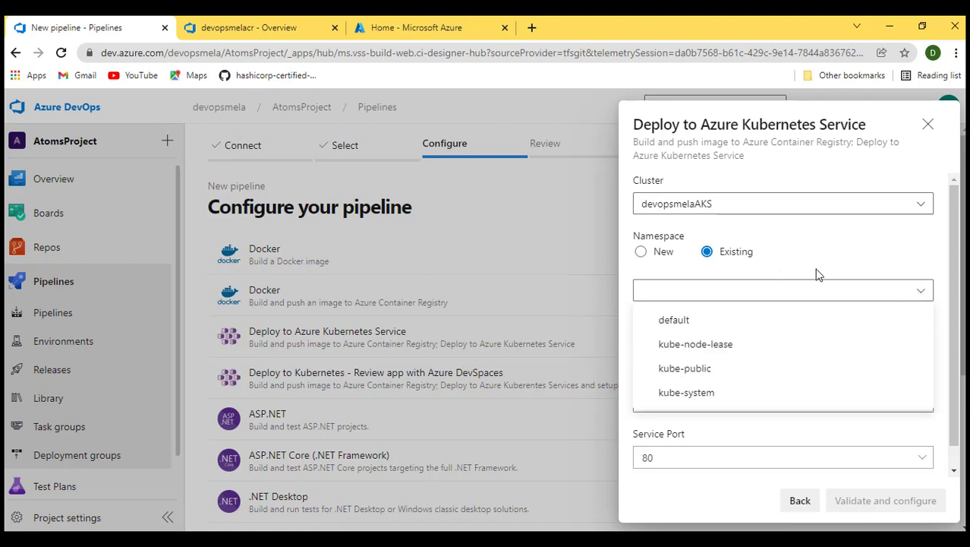
click(682, 321)
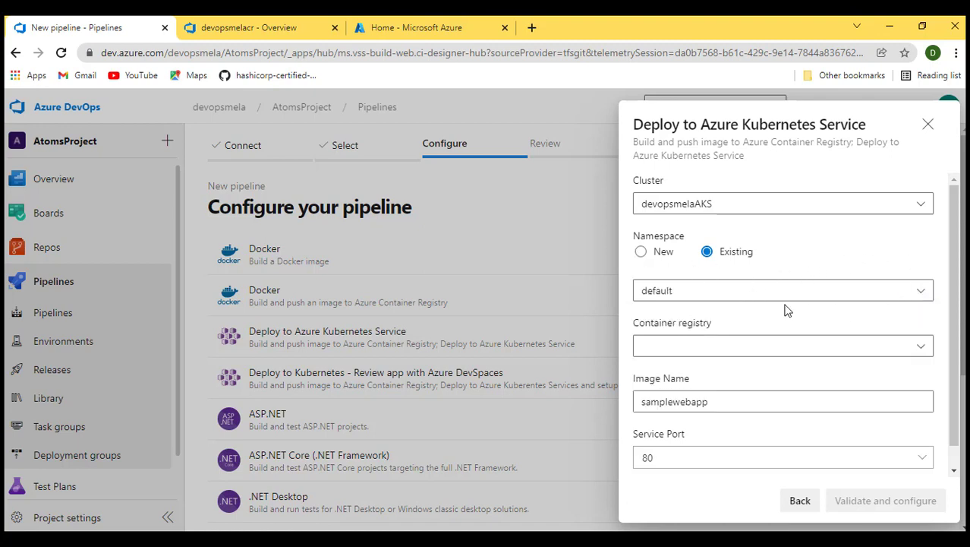
- Pick devopsmelacr as container registry, keep image name samplewebapp and service port 80, then validate and configure
scroll(920, 313, down, 1)
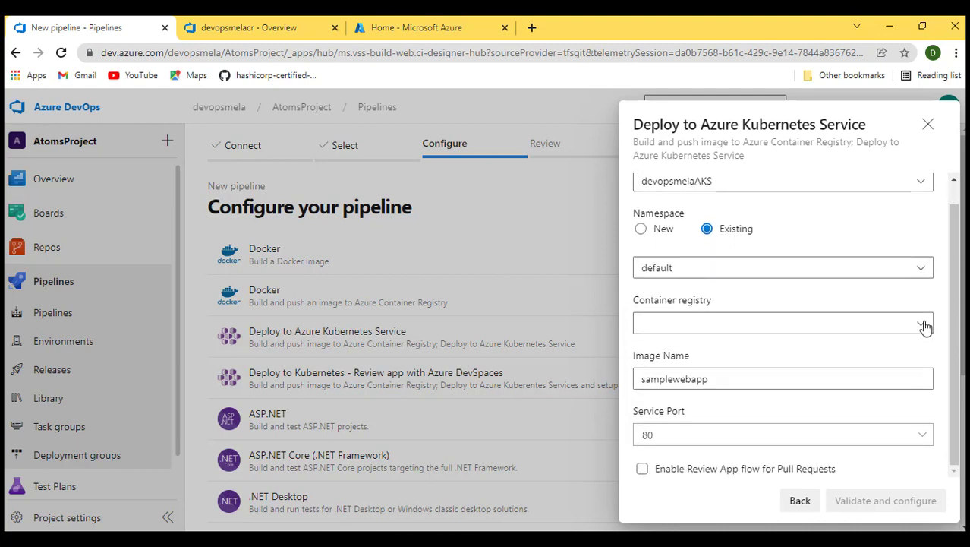
click(925, 324)
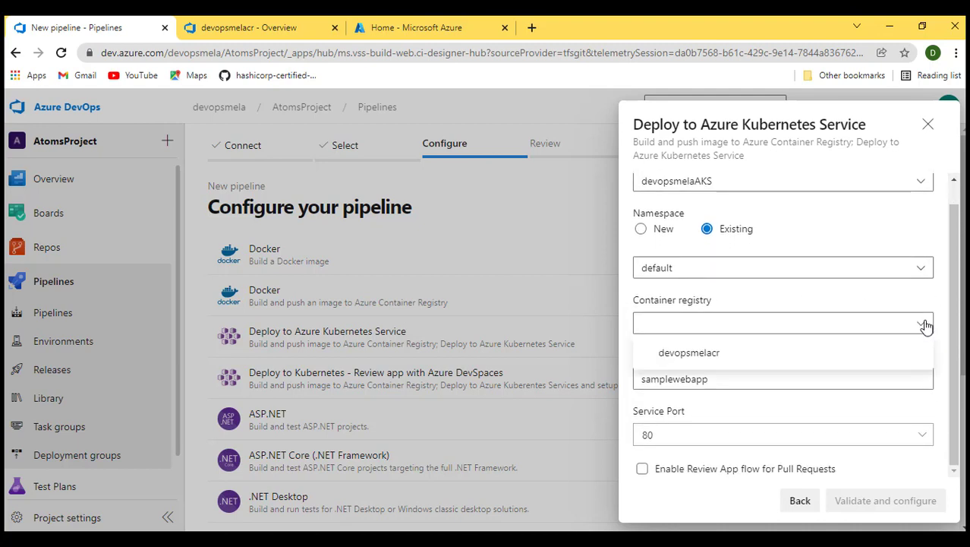
click(697, 354)
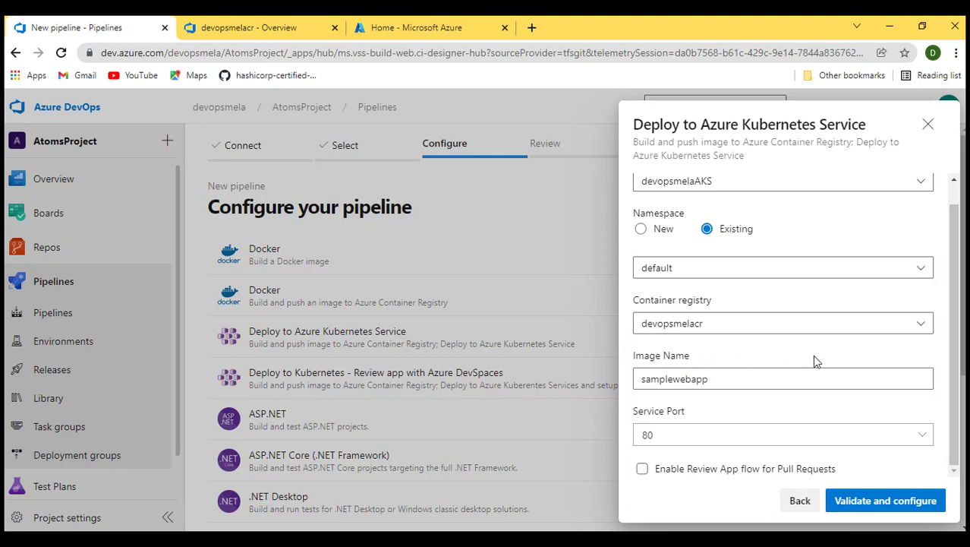
click(703, 379)
double_click(702, 380)
click(665, 435)
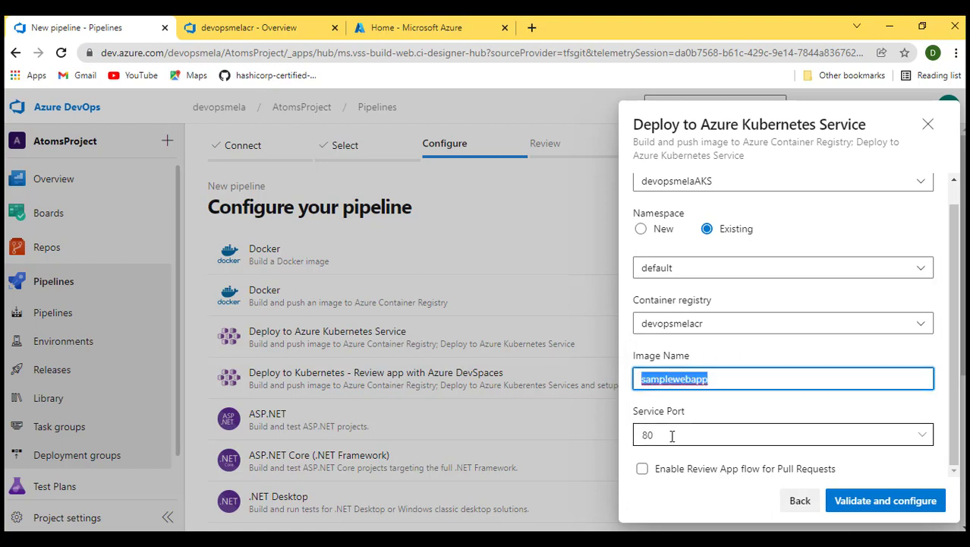
click(752, 412)
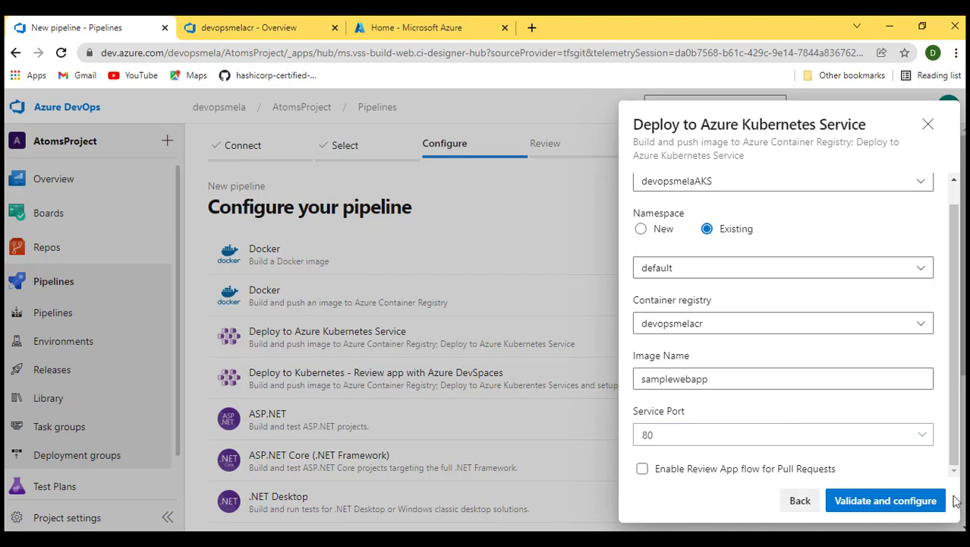
click(901, 505)
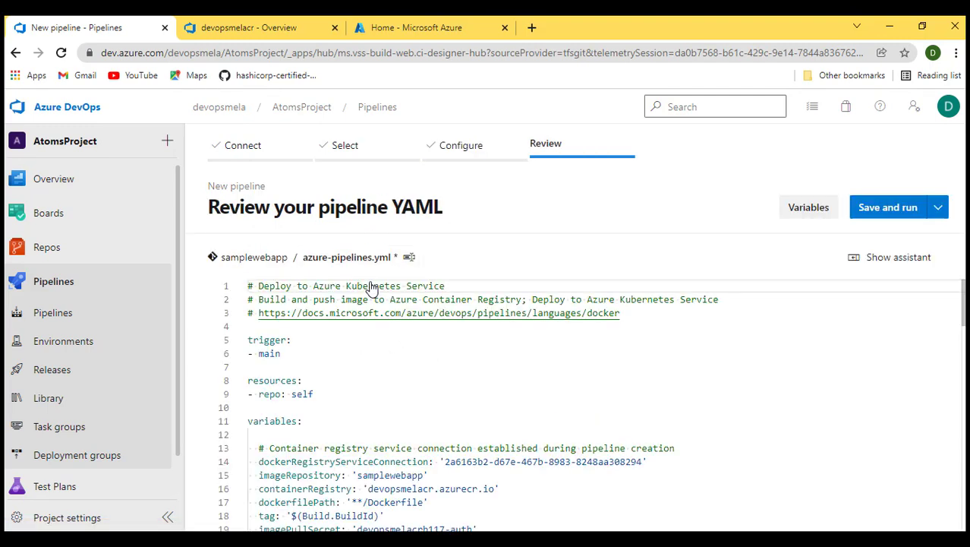
- Reload the project's service connections list to check the newly created connections
click(249, 34)
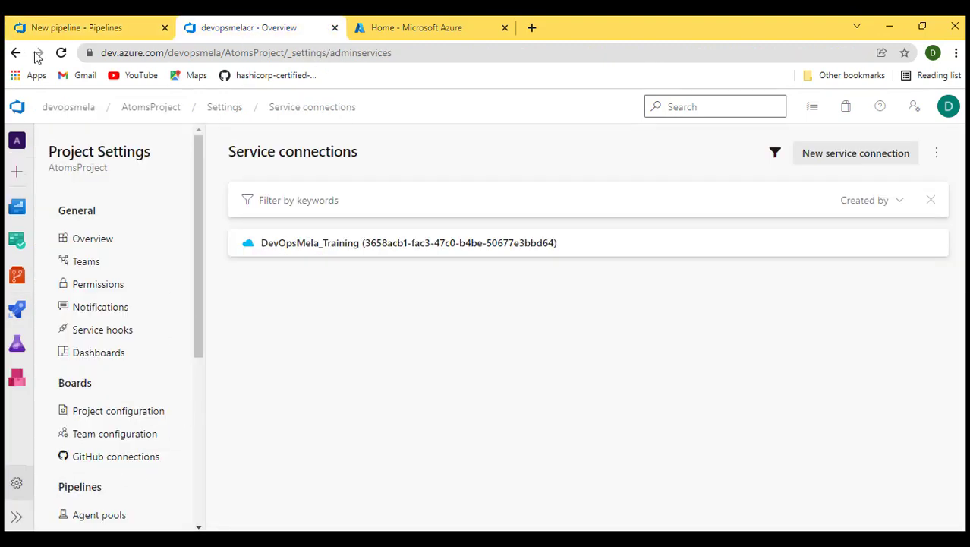
click(62, 55)
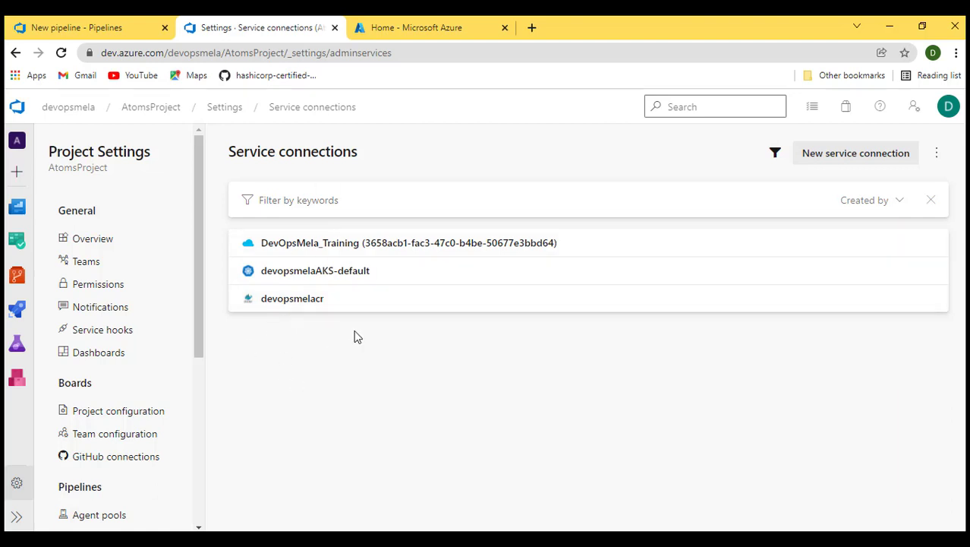
click(101, 28)
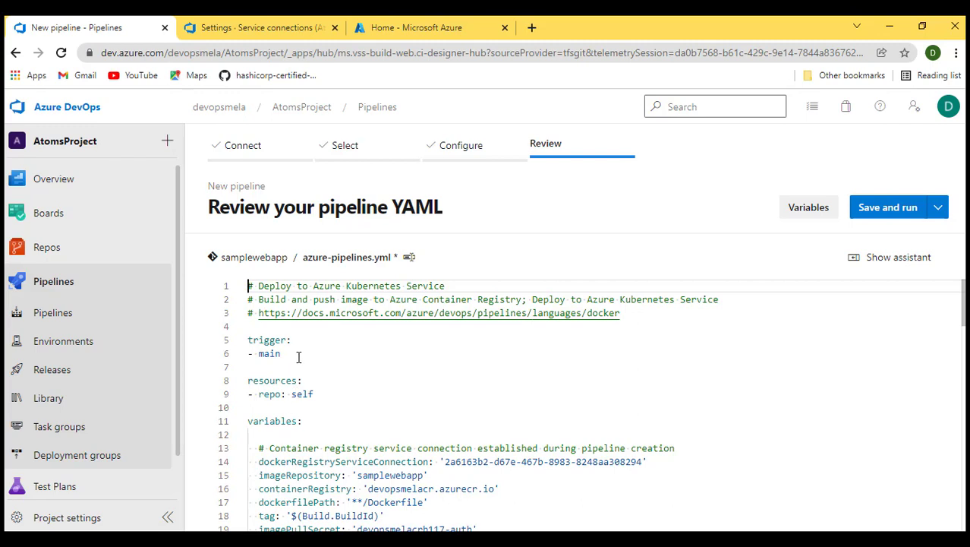
- Review the generated pipeline YAML's trigger and variables section, including the container registry entries
drag(298, 356, 247, 338)
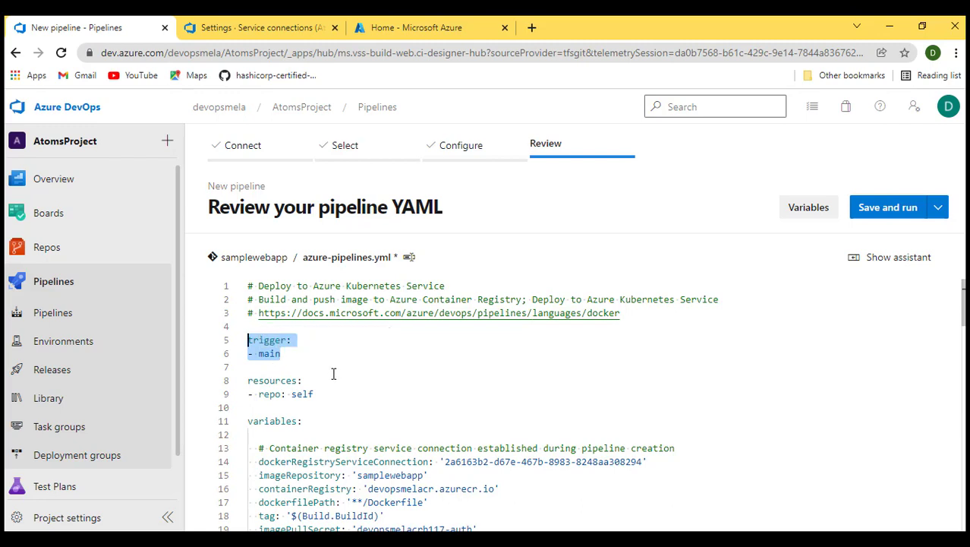
scroll(334, 372, down, 1)
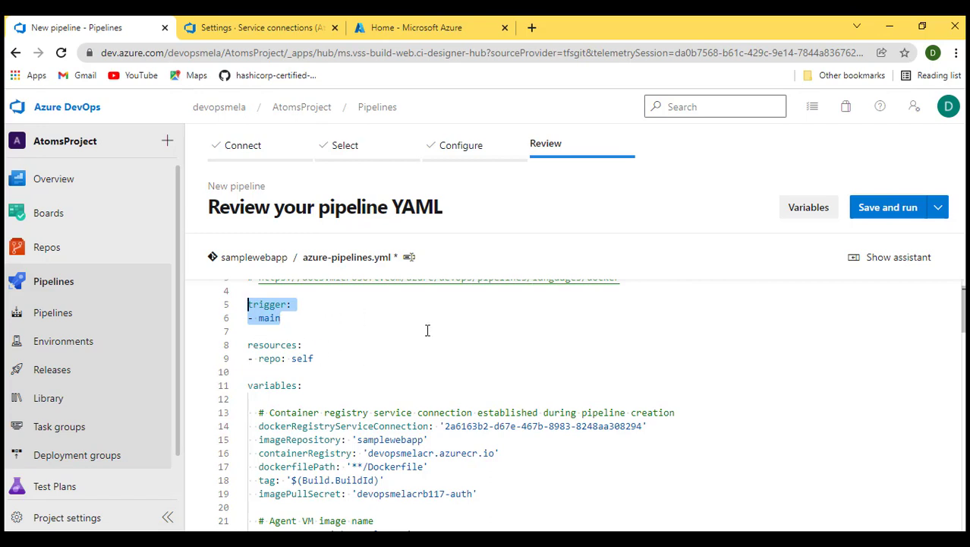
scroll(427, 329, down, 1)
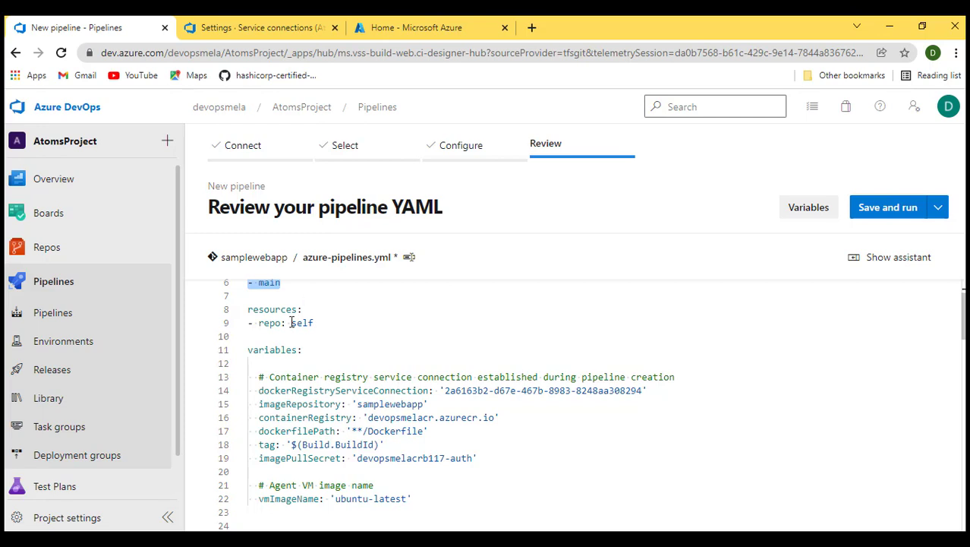
scroll(416, 364, down, 1)
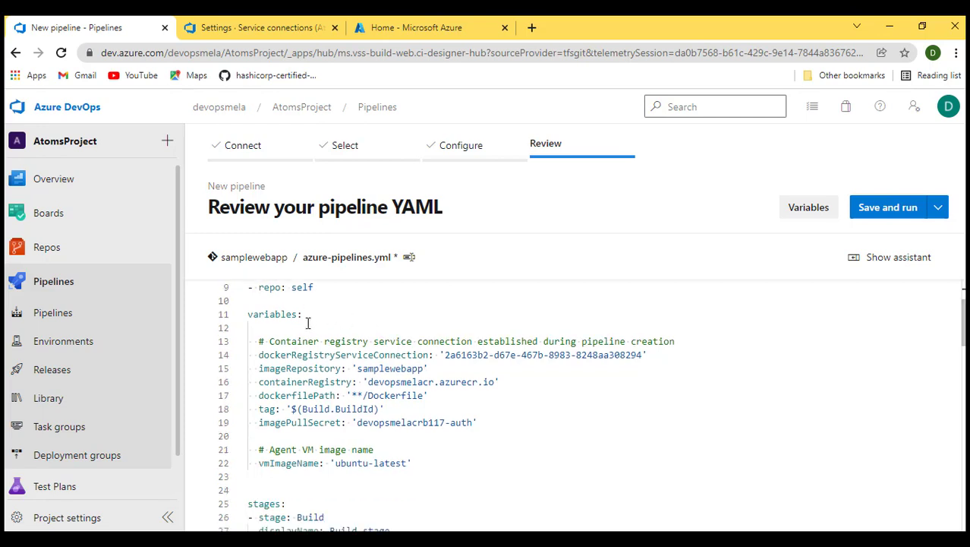
scroll(308, 322, up, 1)
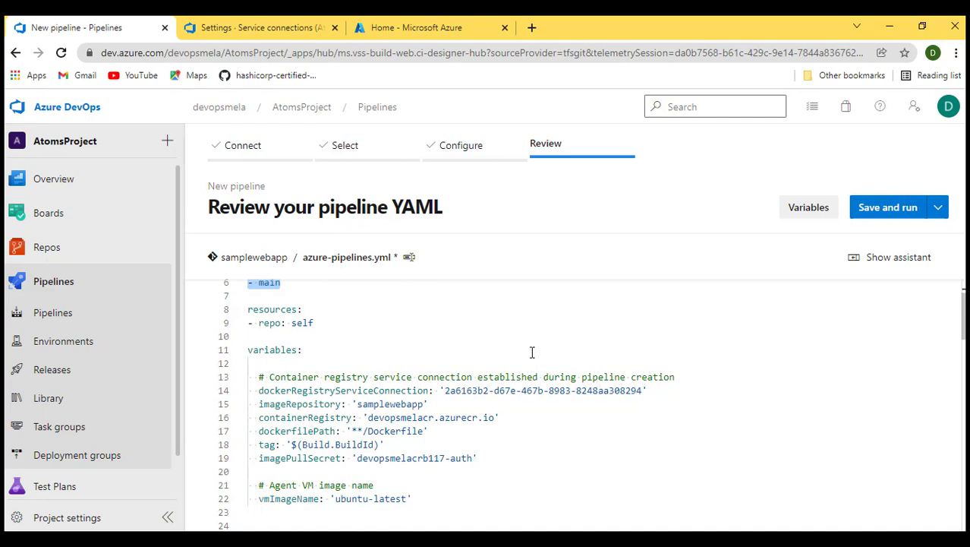
scroll(532, 352, down, 1)
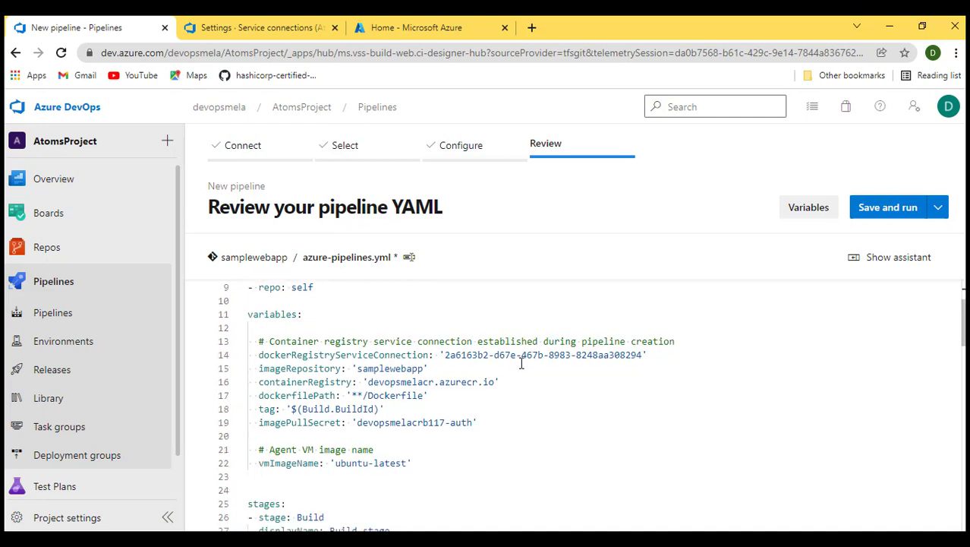
drag(499, 434, 247, 341)
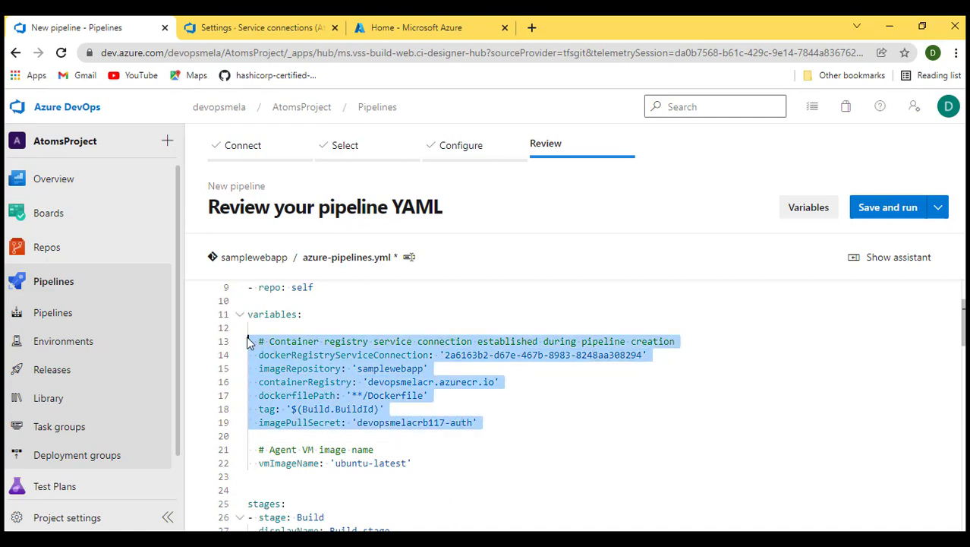
click(550, 440)
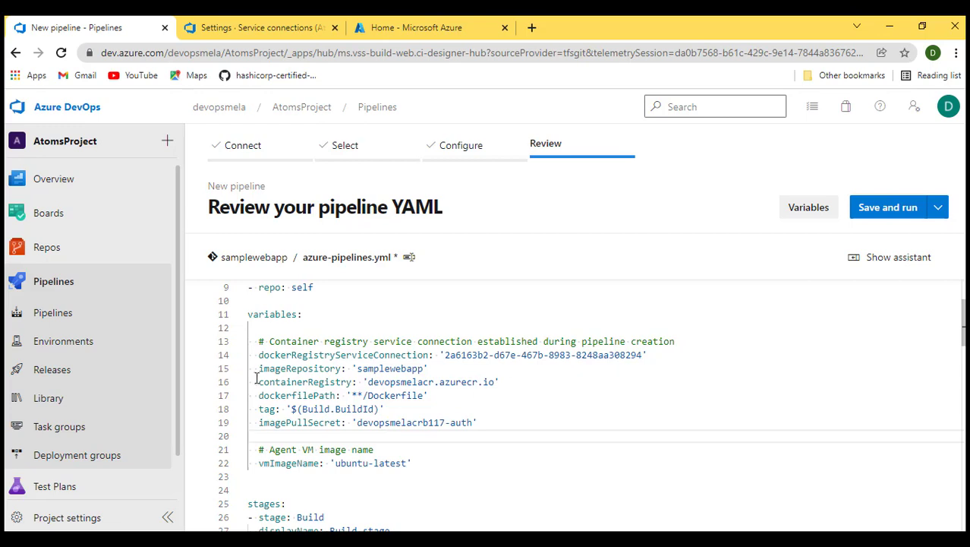
scroll(511, 372, down, 1)
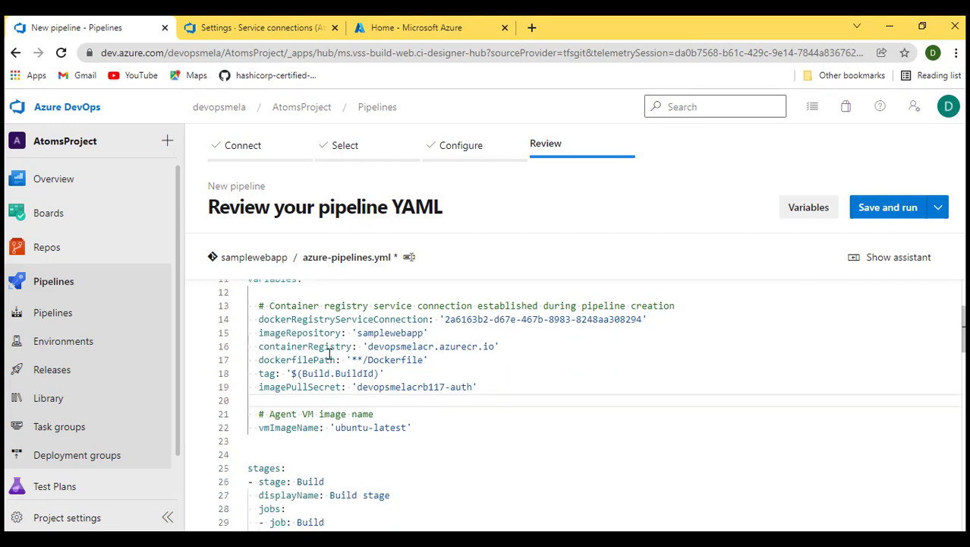
drag(259, 347, 507, 347)
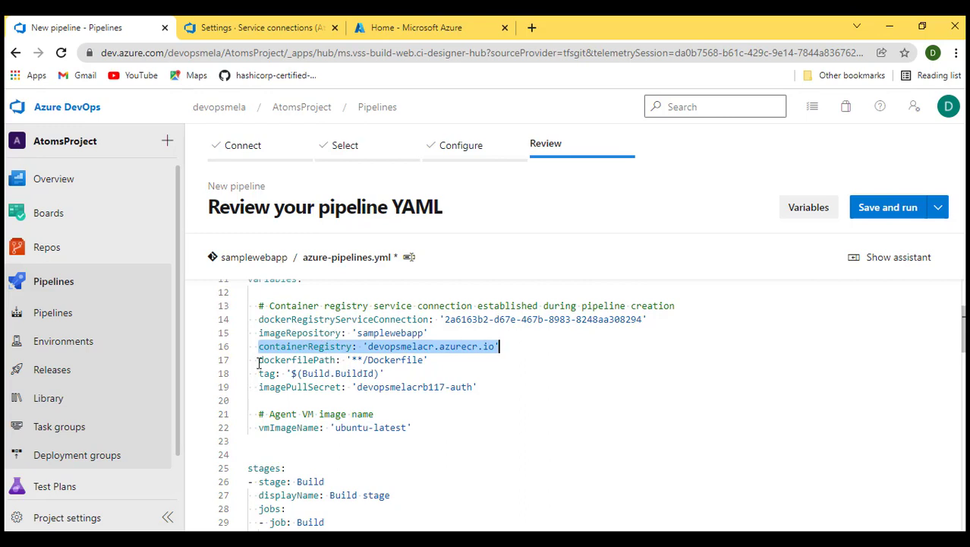
- Open the samplewebapp repository files and expand the app folder
click(263, 28)
mouse_move(15, 278)
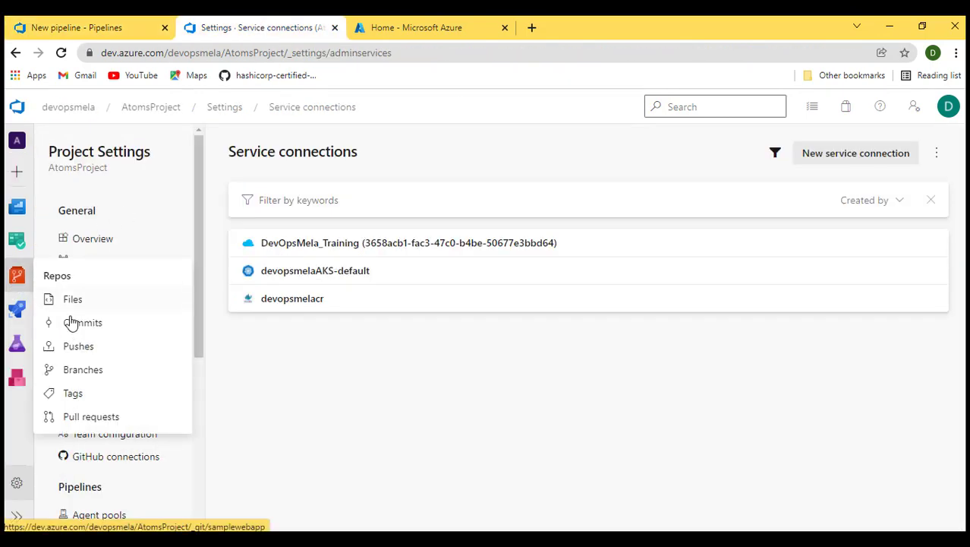
click(76, 303)
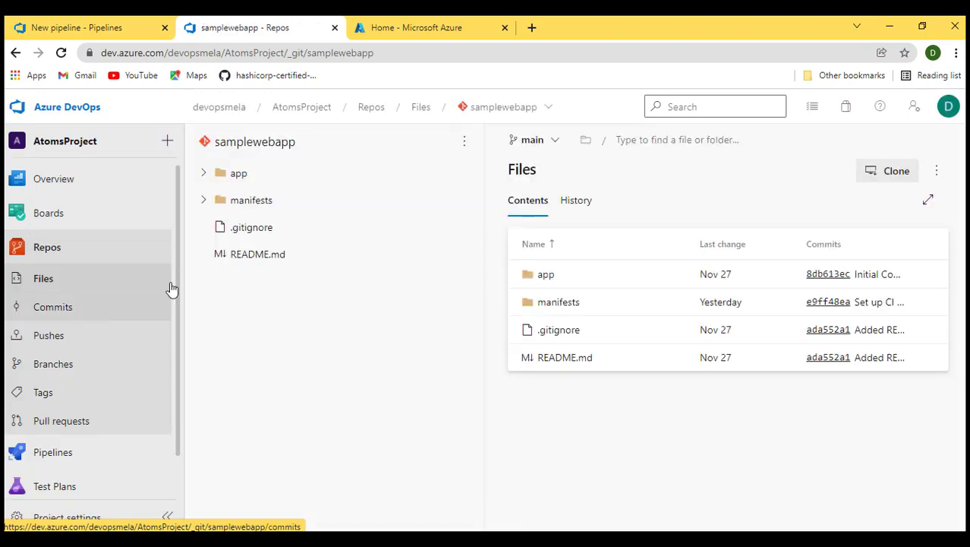
click(205, 174)
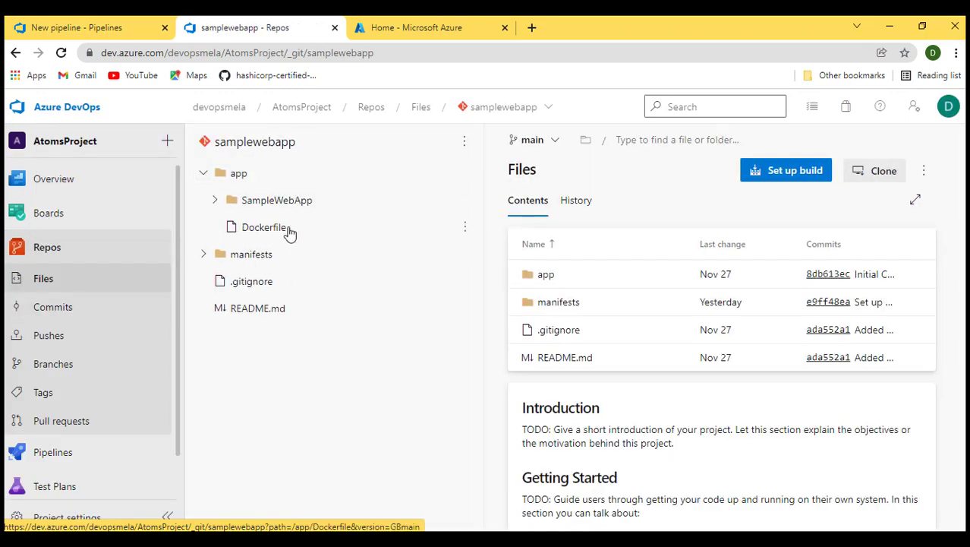
- Return to the pipeline YAML review and examine the variables block, including the registry, image pull secret and VM image name
click(76, 27)
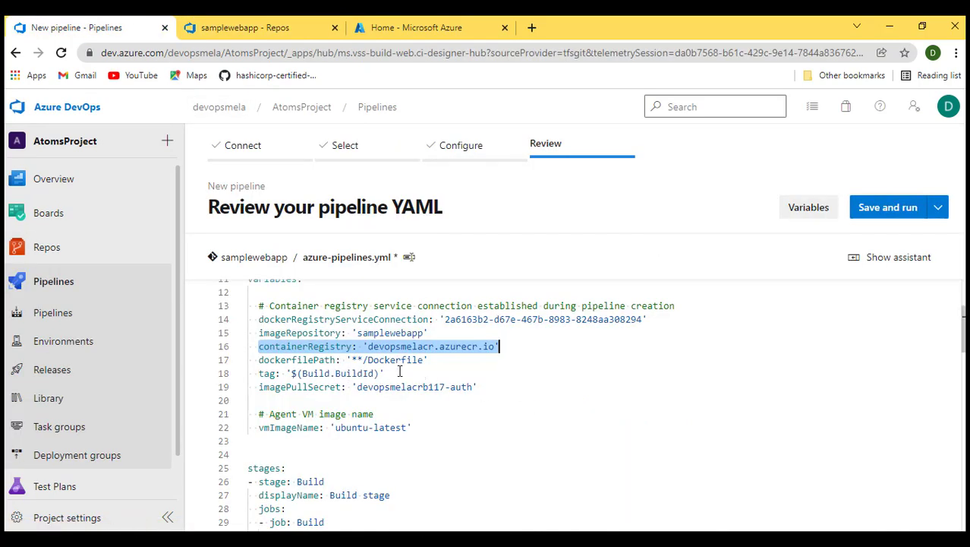
scroll(399, 370, down, 1)
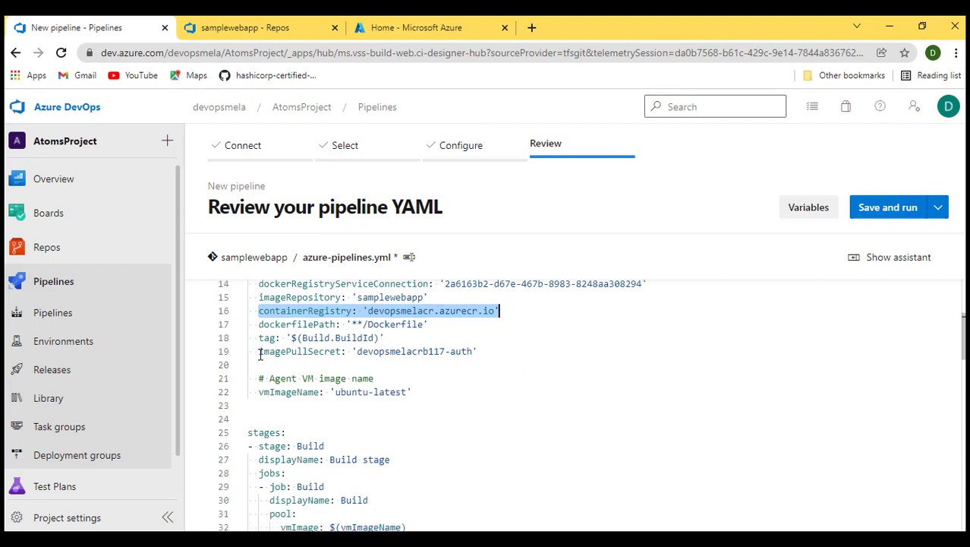
drag(263, 351, 470, 361)
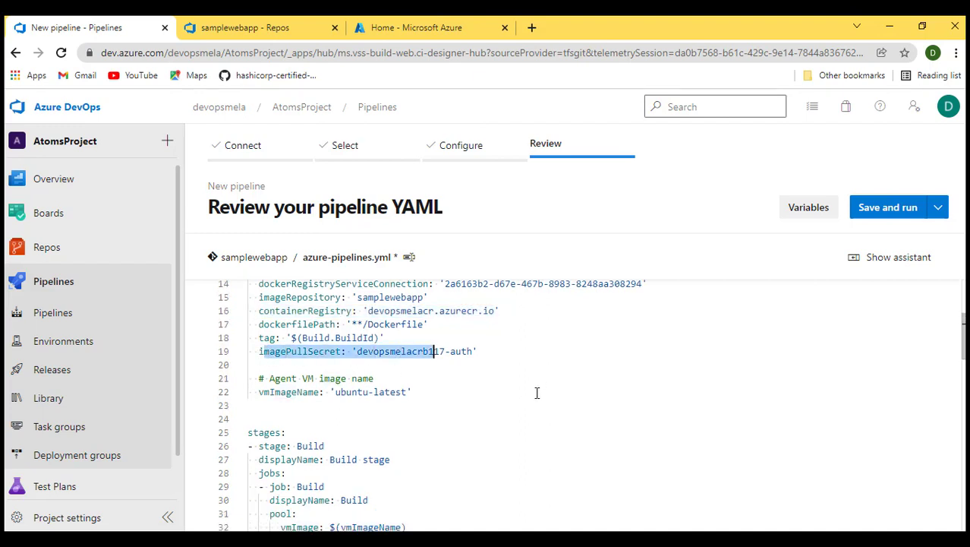
scroll(537, 393, down, 1)
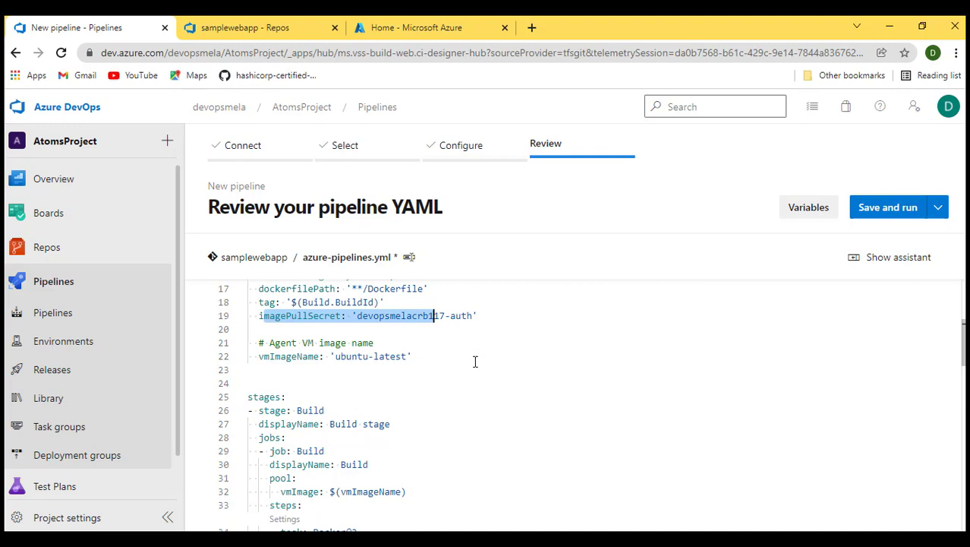
click(378, 374)
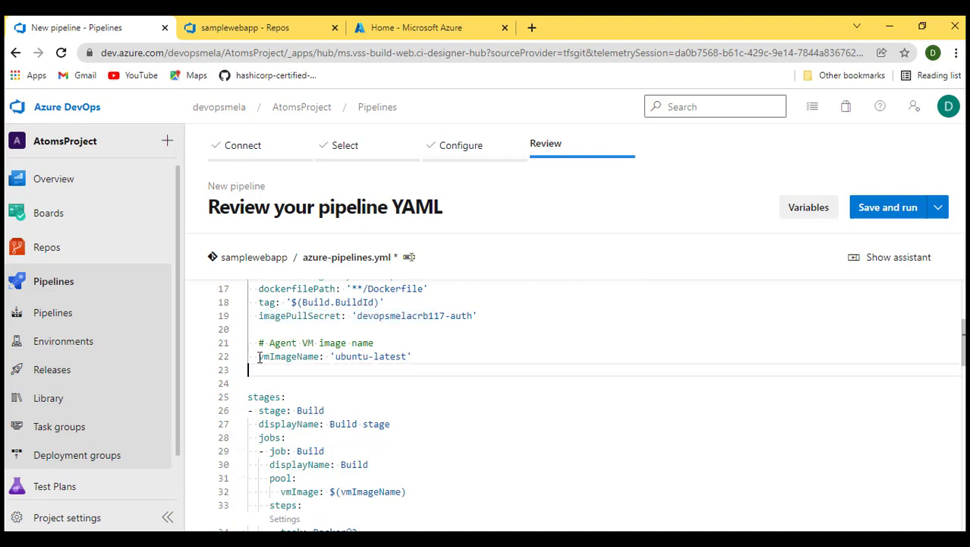
drag(259, 358, 402, 358)
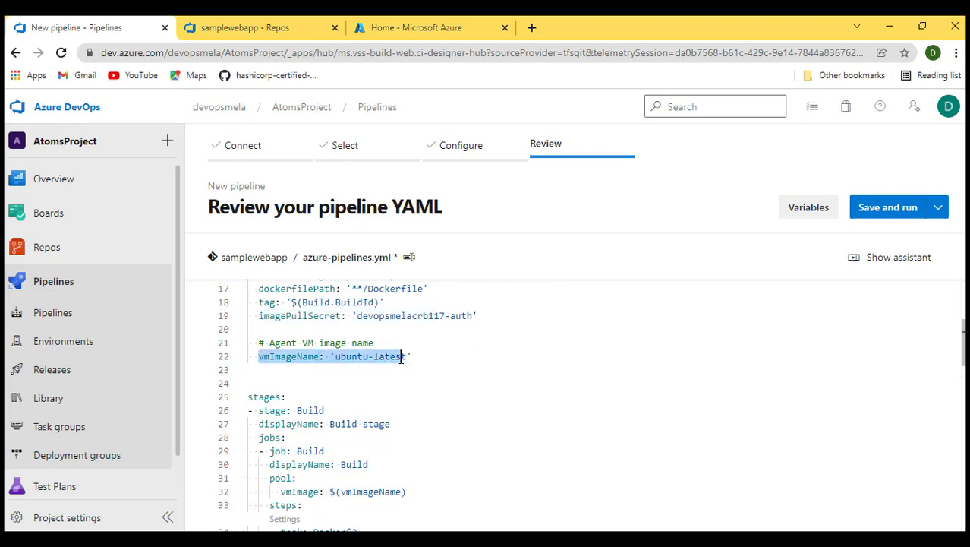
click(447, 368)
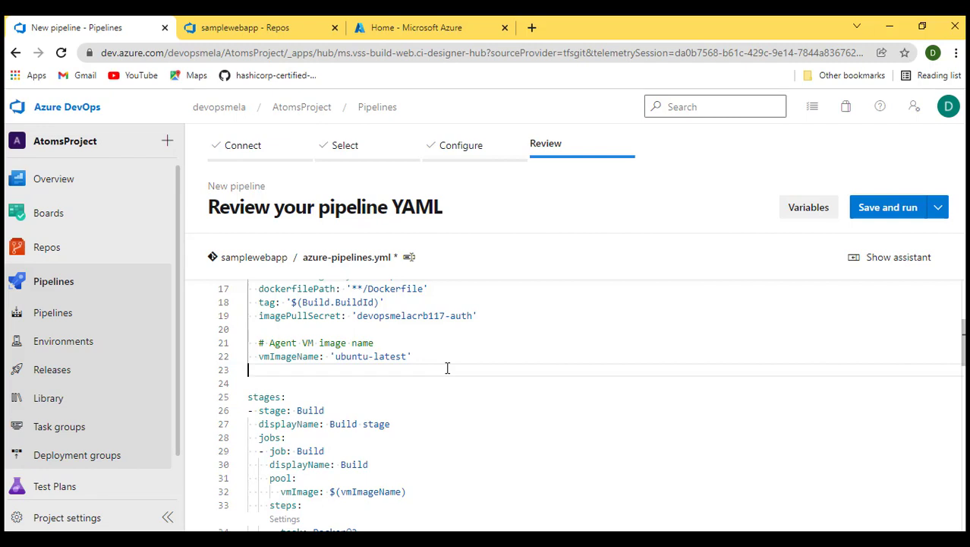
scroll(447, 368, down, 1)
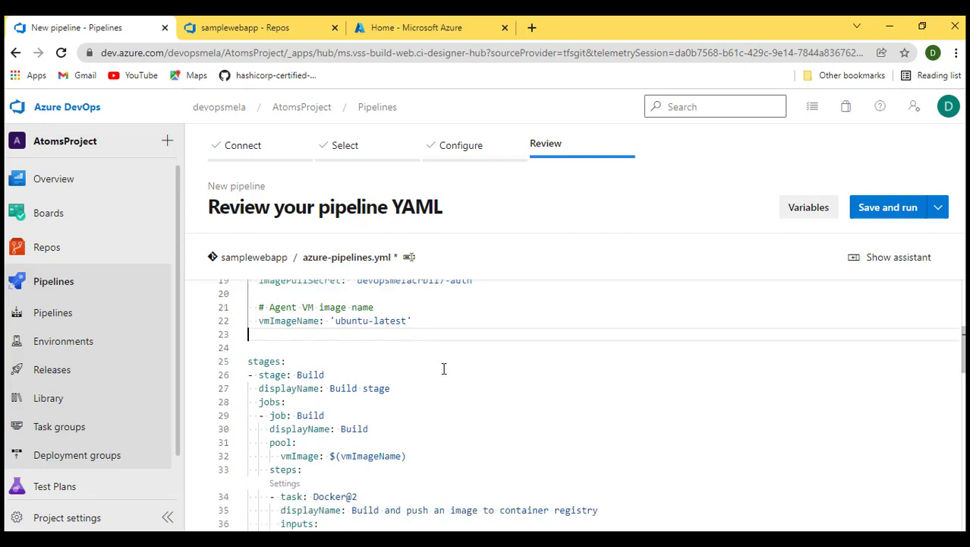
scroll(444, 368, down, 1)
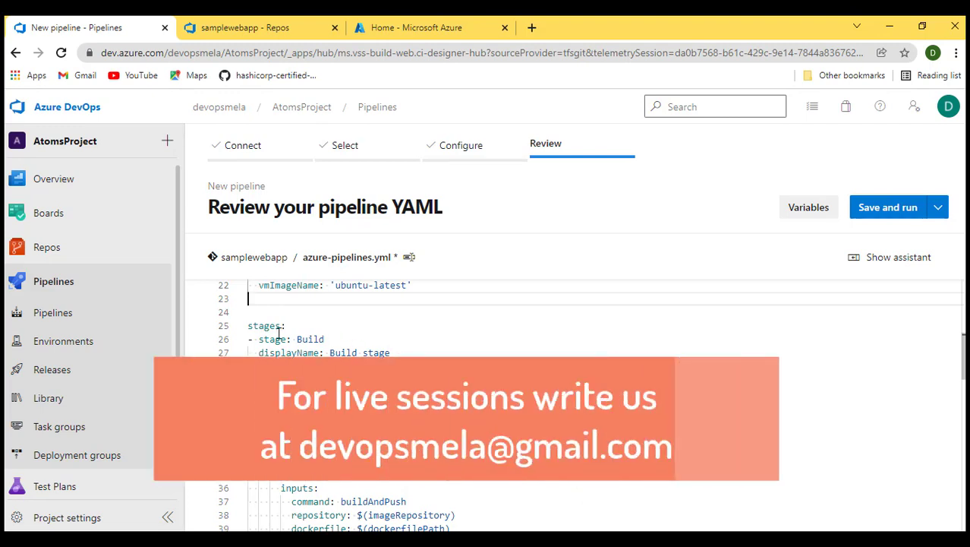
scroll(376, 337, down, 1)
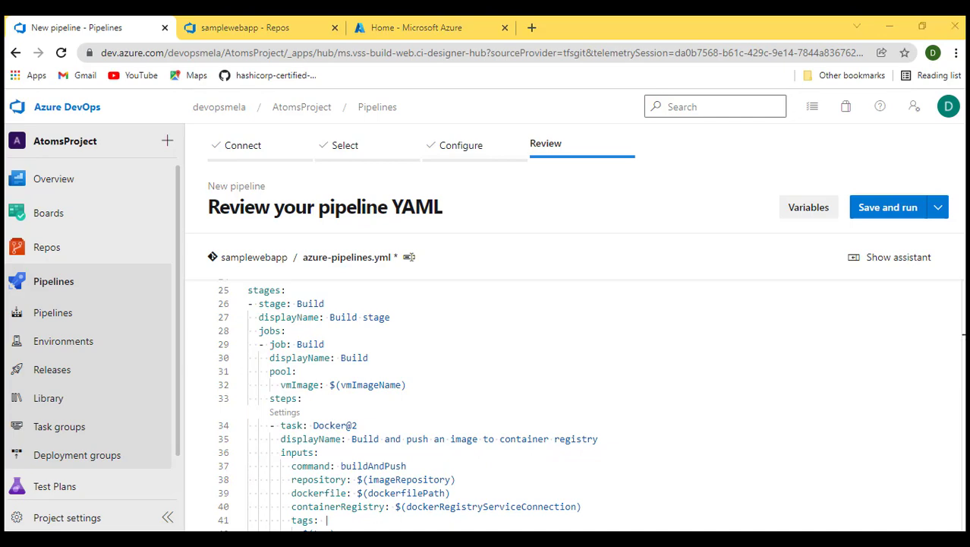
click(370, 539)
click(162, 222)
drag(73, 247, 437, 248)
click(890, 24)
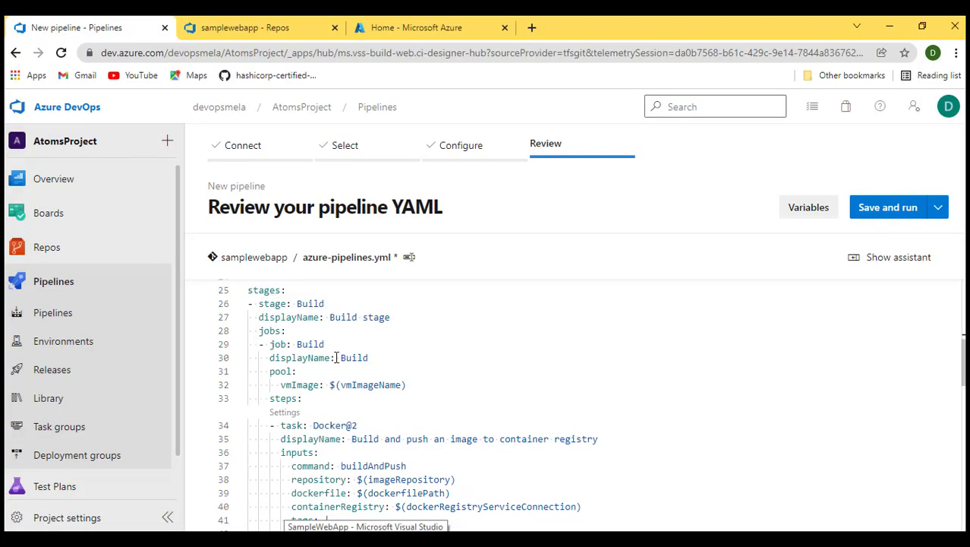
- Examine the Build stage's Docker@2 task inputs: command, repository and dockerfile path
scroll(275, 362, down, 1)
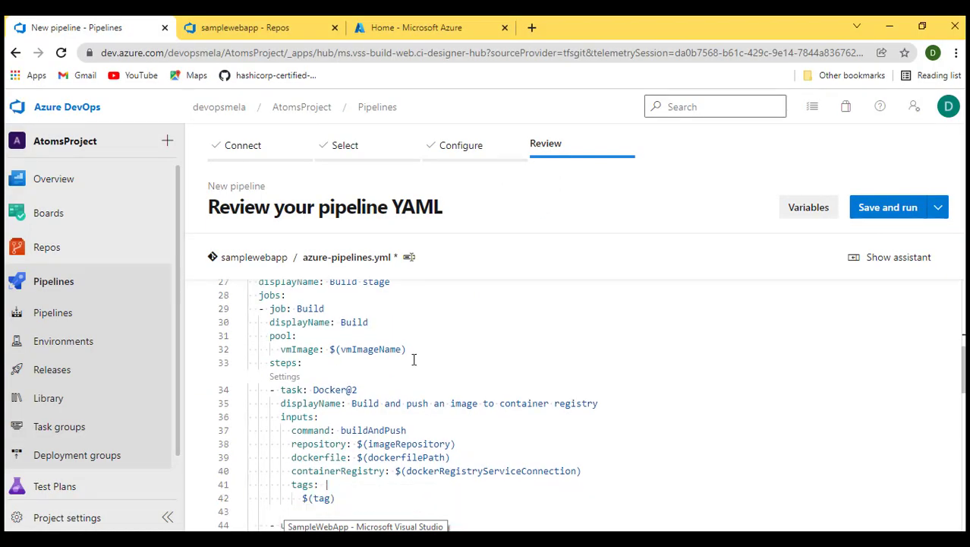
scroll(411, 358, down, 1)
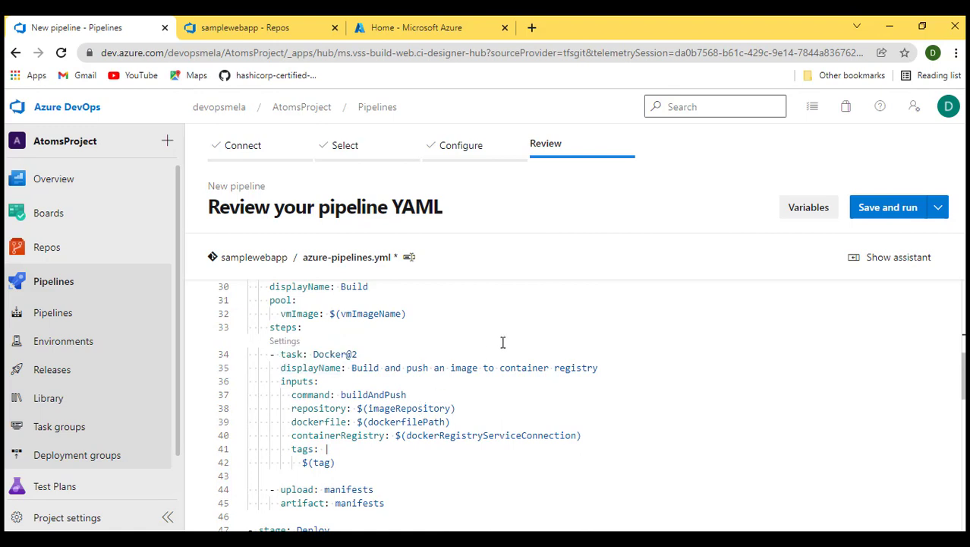
click(241, 355)
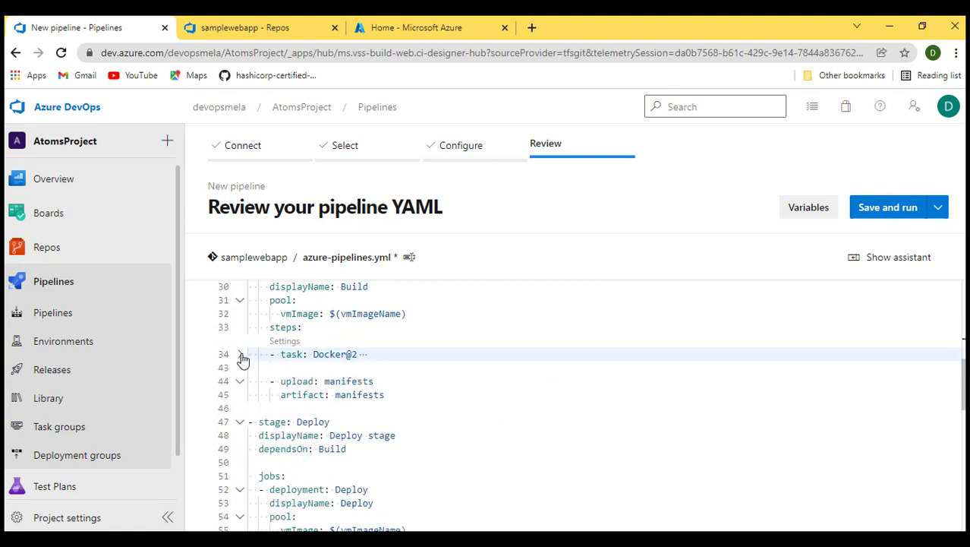
click(242, 355)
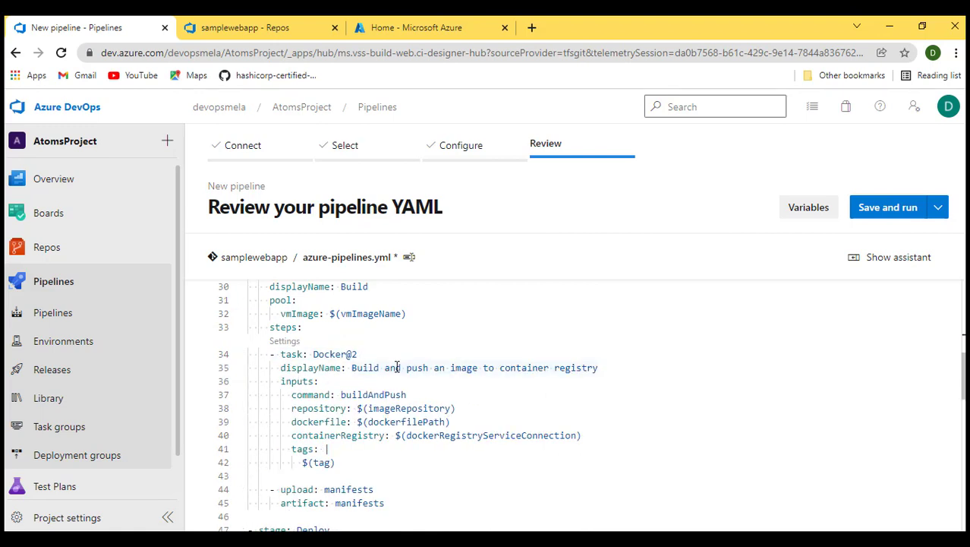
scroll(618, 369, down, 1)
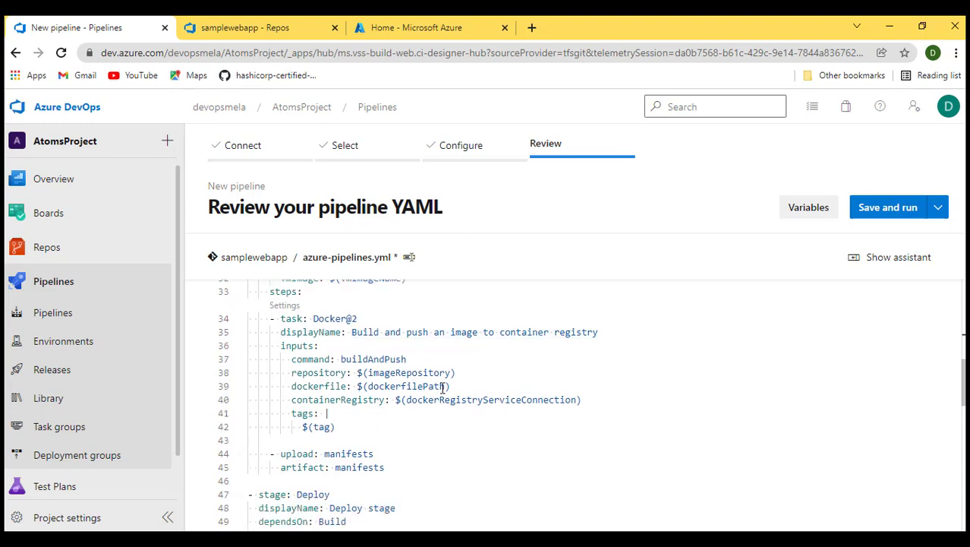
drag(343, 361, 406, 360)
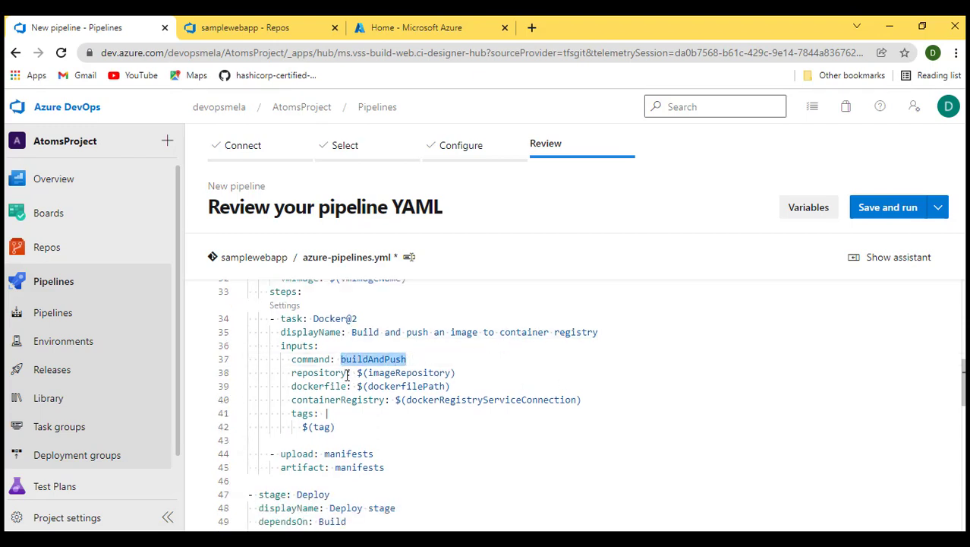
drag(357, 373, 456, 373)
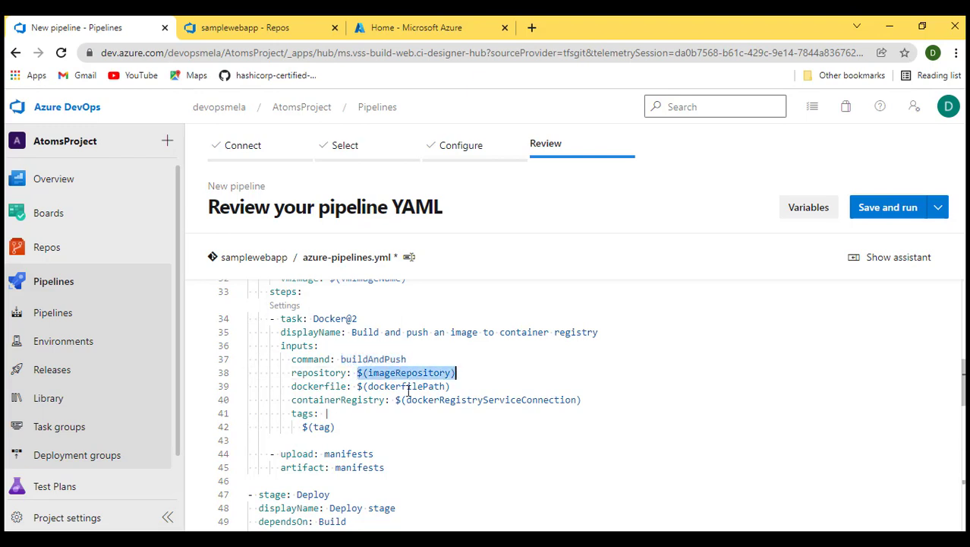
scroll(351, 391, up, 7)
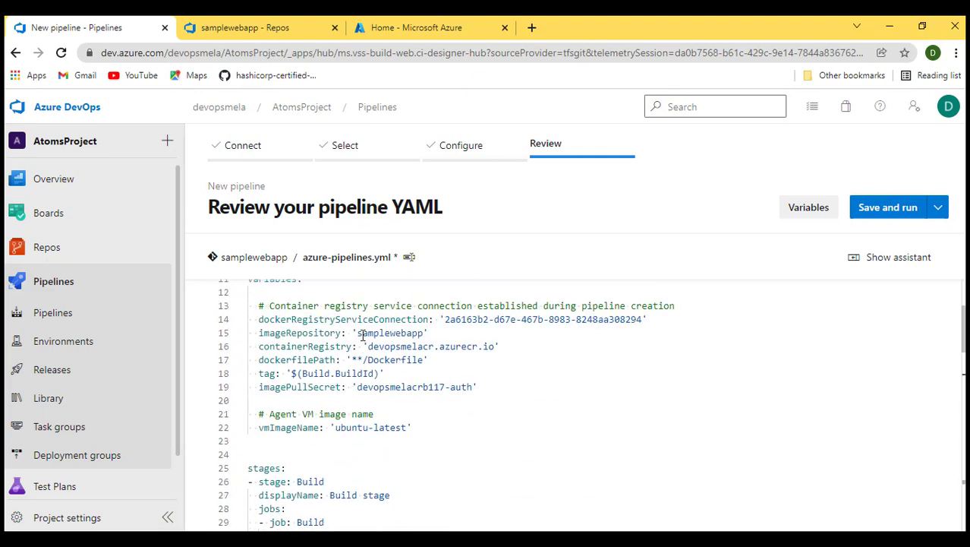
drag(356, 332, 429, 332)
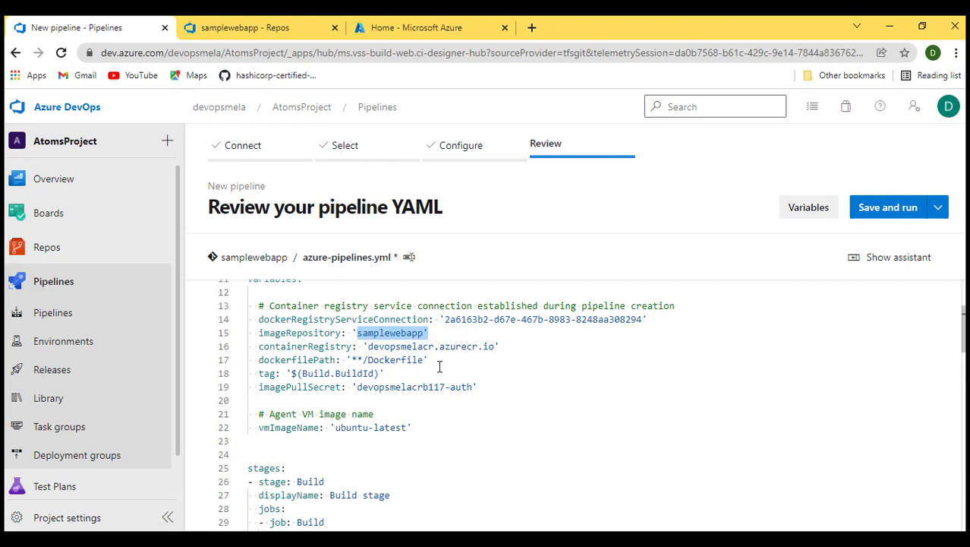
scroll(439, 367, down, 8)
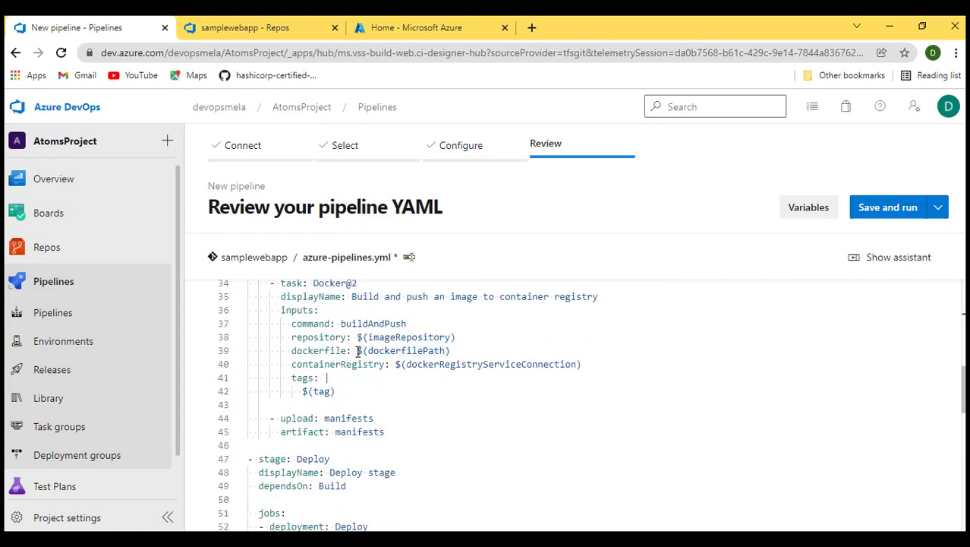
drag(358, 351, 454, 350)
- Open the app's Dockerfile in the samplewebapp repository and return to the pipeline YAML
click(244, 27)
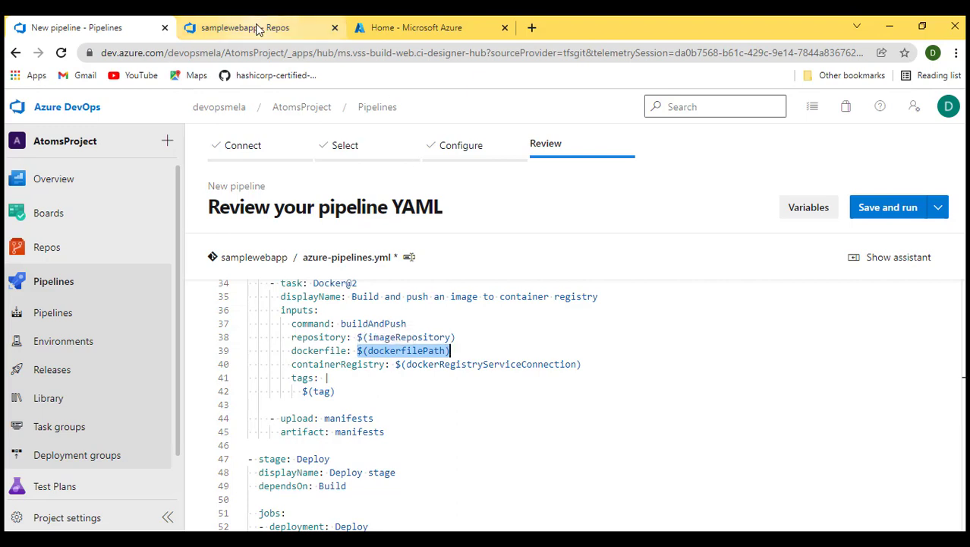
click(264, 227)
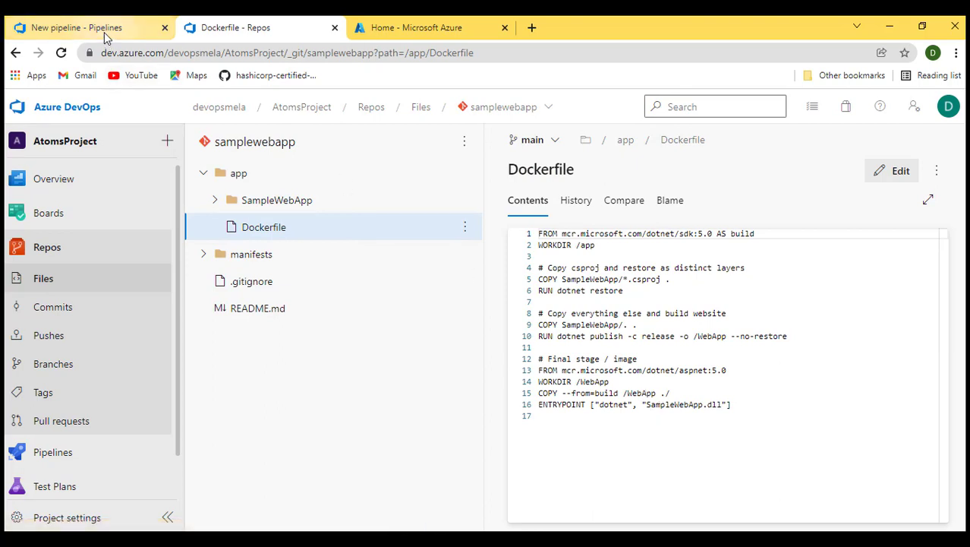
click(102, 29)
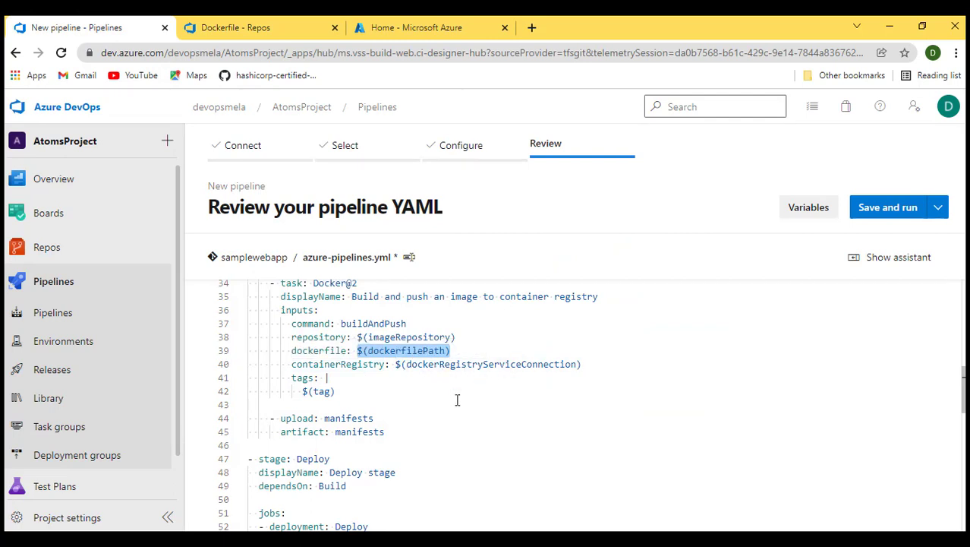
- Compare the service connection and tag variables with the Docker task's containerRegistry and tags inputs
scroll(457, 400, up, 8)
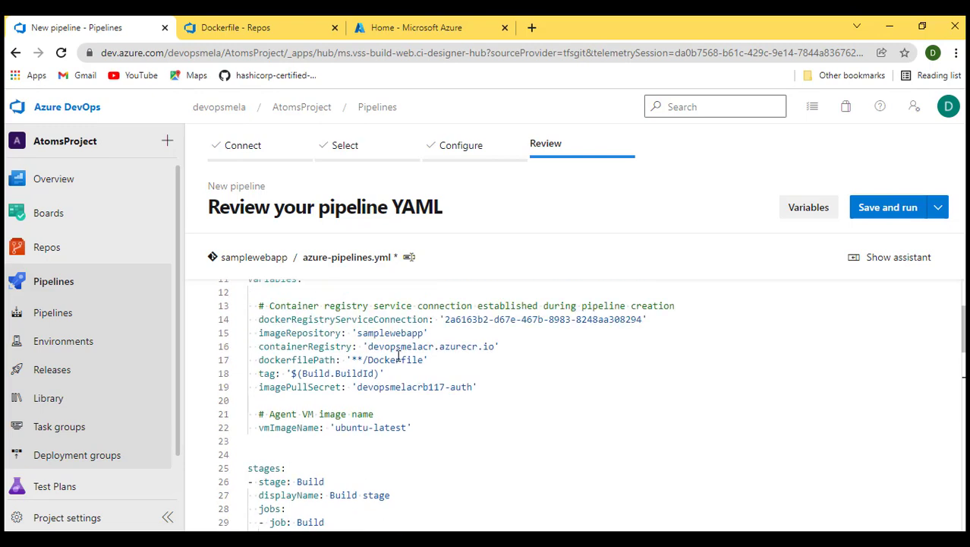
drag(441, 319, 644, 320)
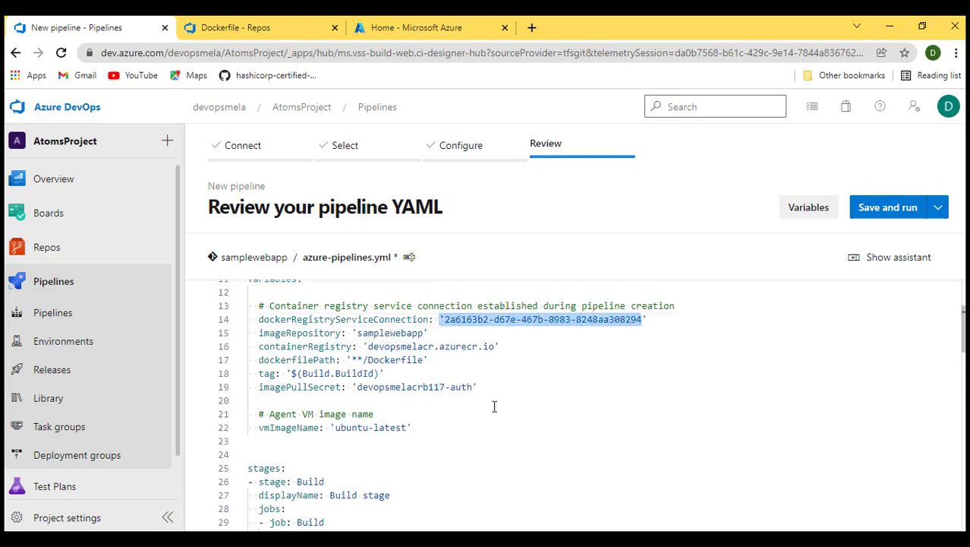
scroll(494, 407, down, 8)
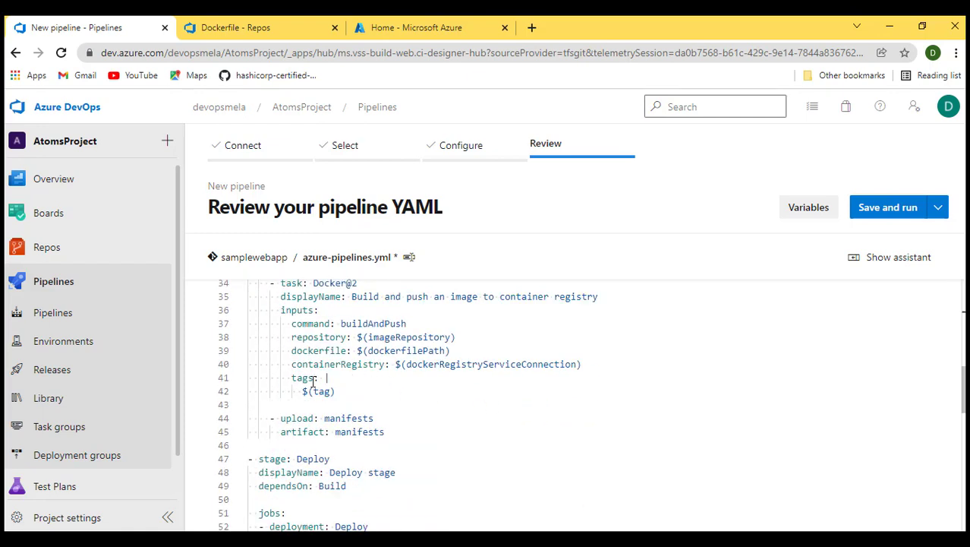
drag(299, 392, 337, 392)
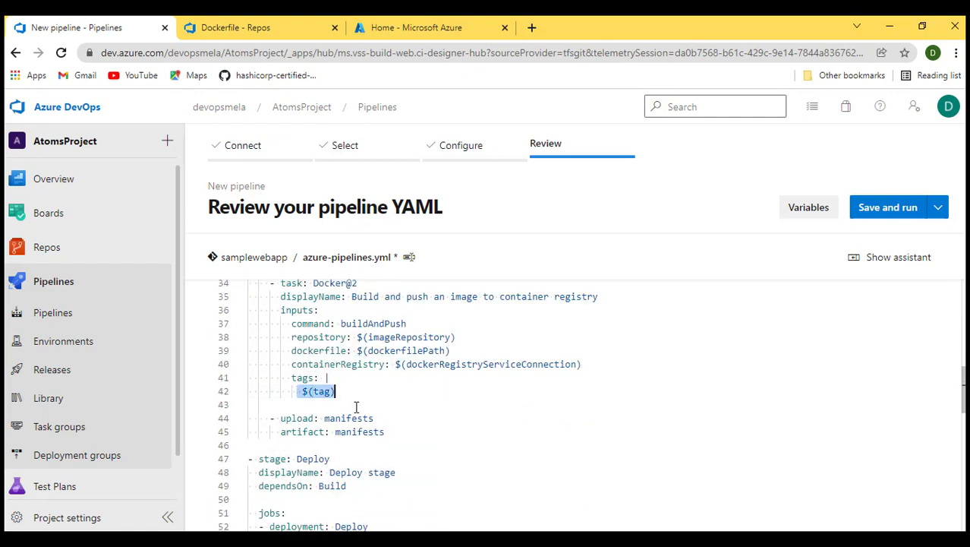
scroll(356, 406, up, 7)
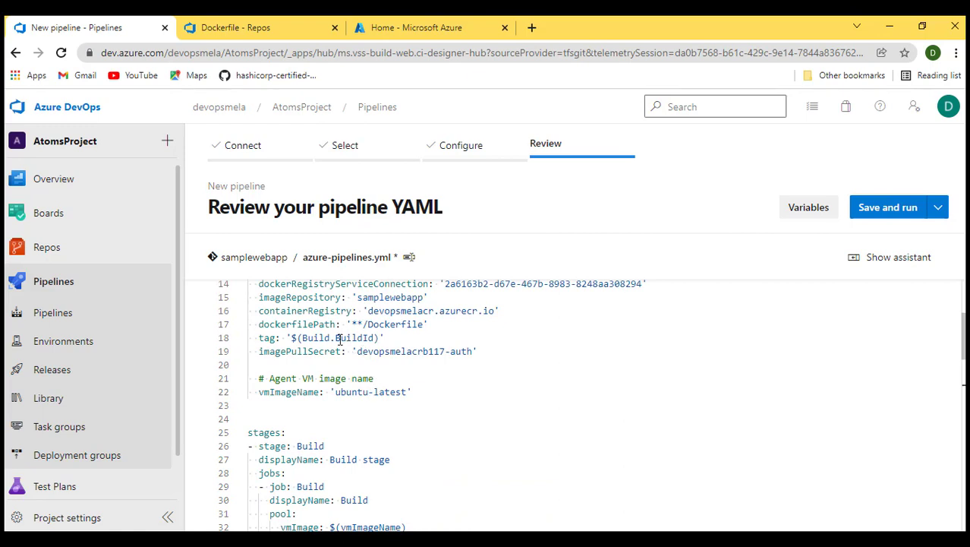
drag(334, 340, 393, 339)
scroll(394, 410, down, 7)
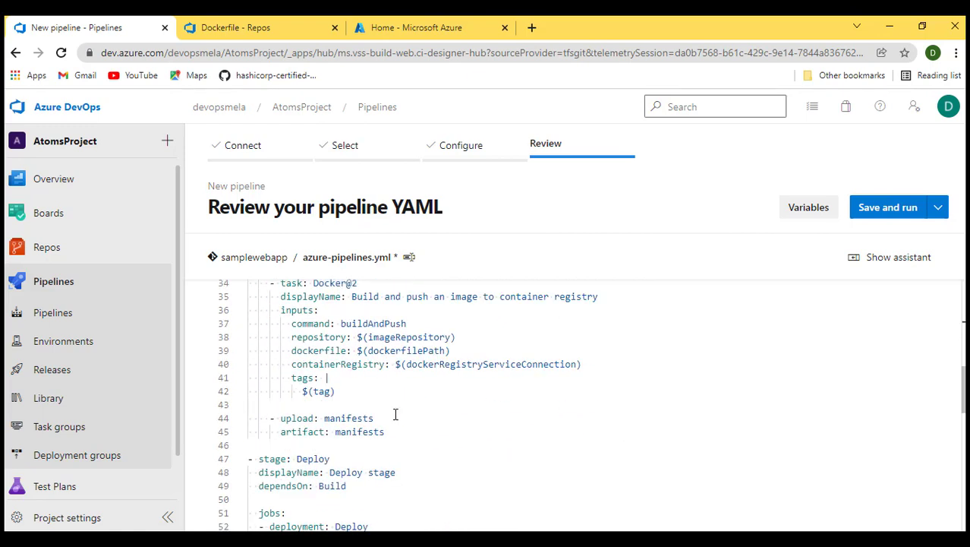
scroll(385, 406, down, 1)
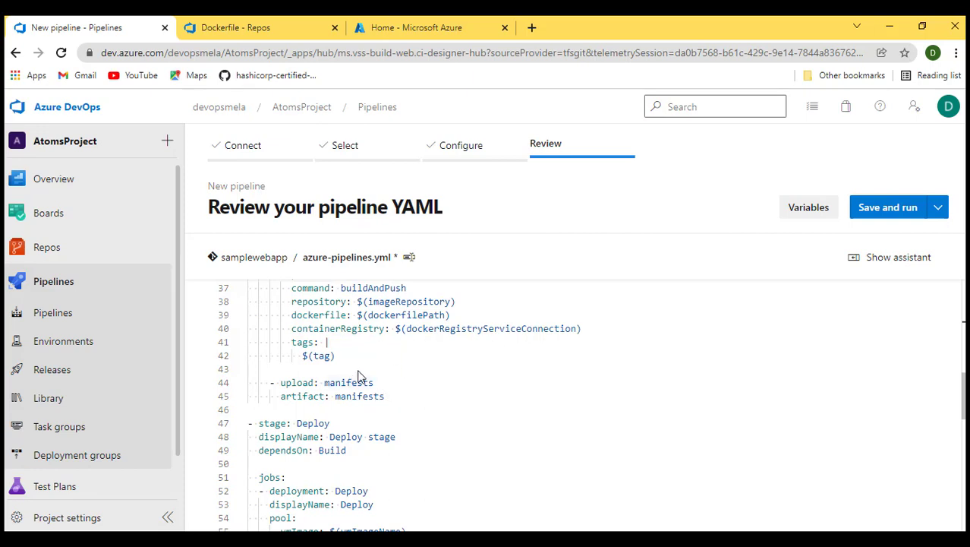
- Delete the upload manifests step from the Build stage of the YAML
mouse_move(364, 383)
mouse_move(290, 382)
drag(388, 396, 266, 384)
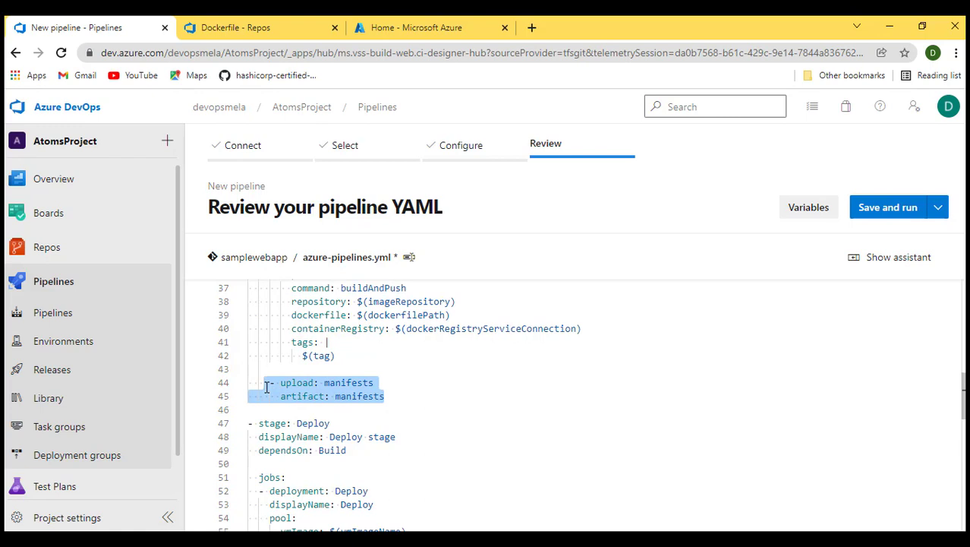
key(Delete)
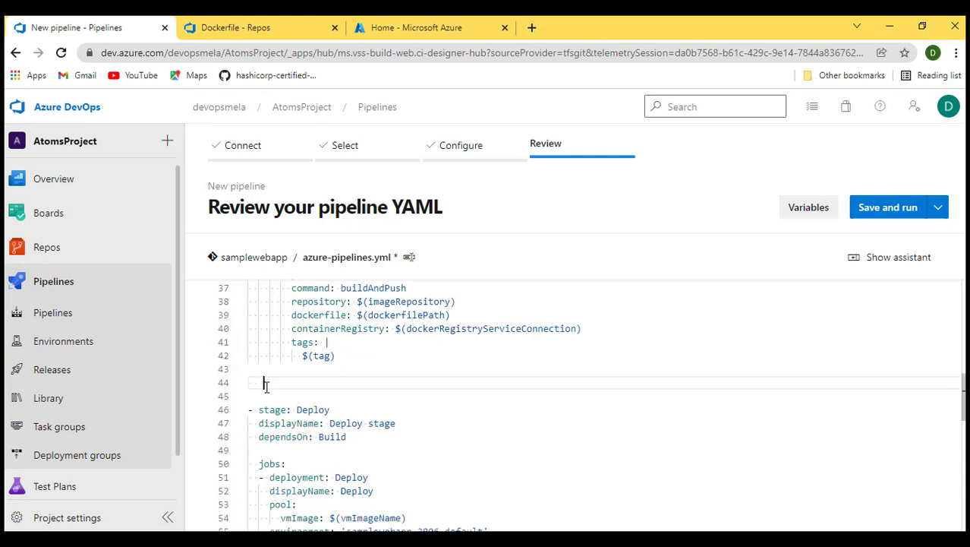
- Open the task assistant and search the tasks for "copy"
click(910, 265)
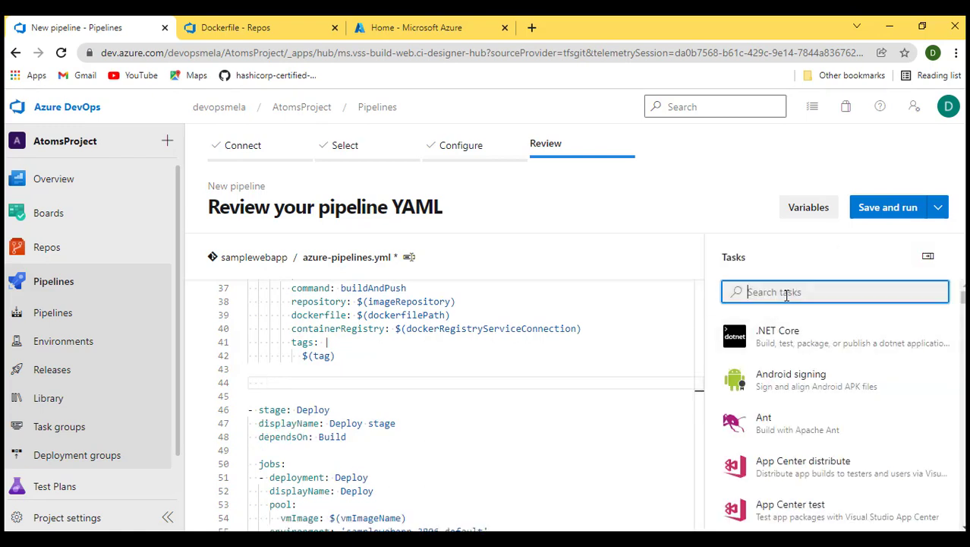
text(cp)
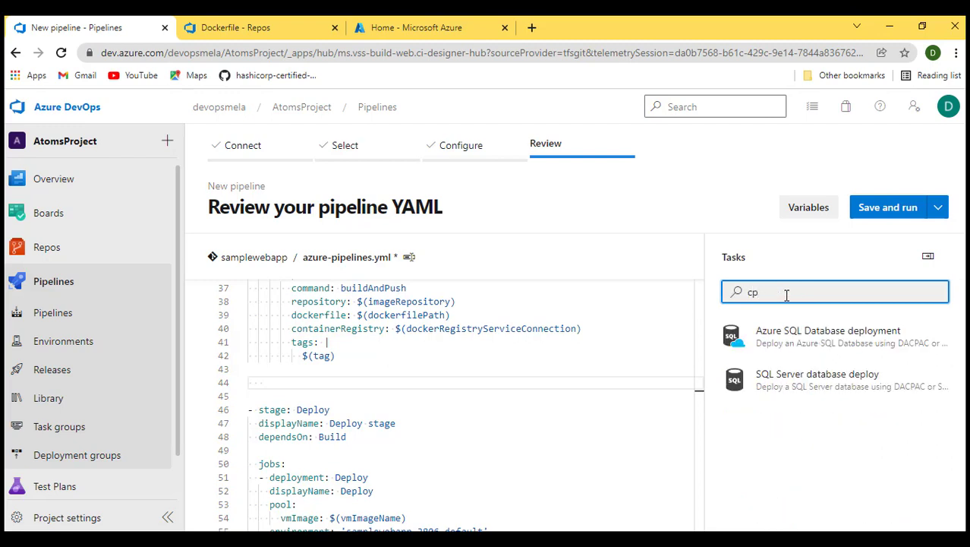
key(BackSpace)
text(opy)
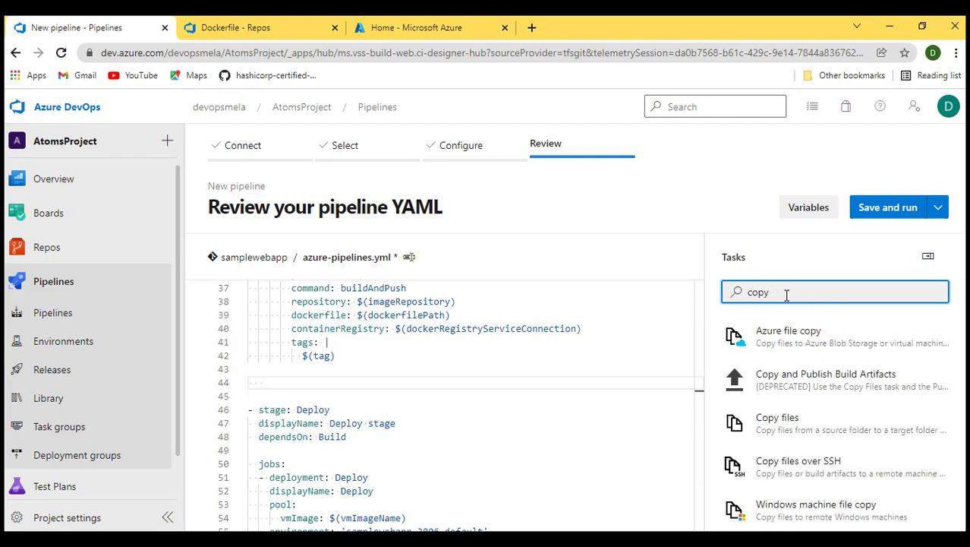
- Expand the manifests folder in the samplewebapp repository and return to the pipeline tab
click(240, 27)
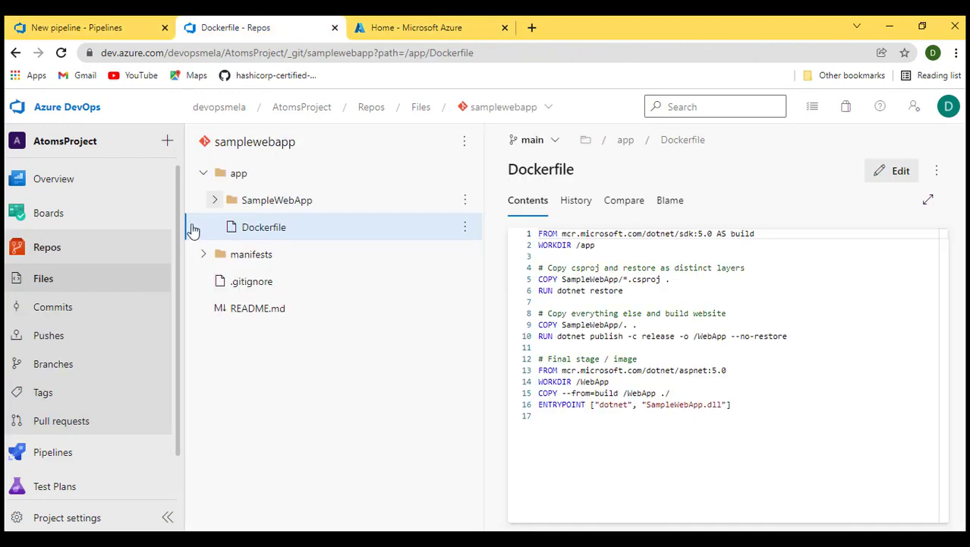
click(204, 254)
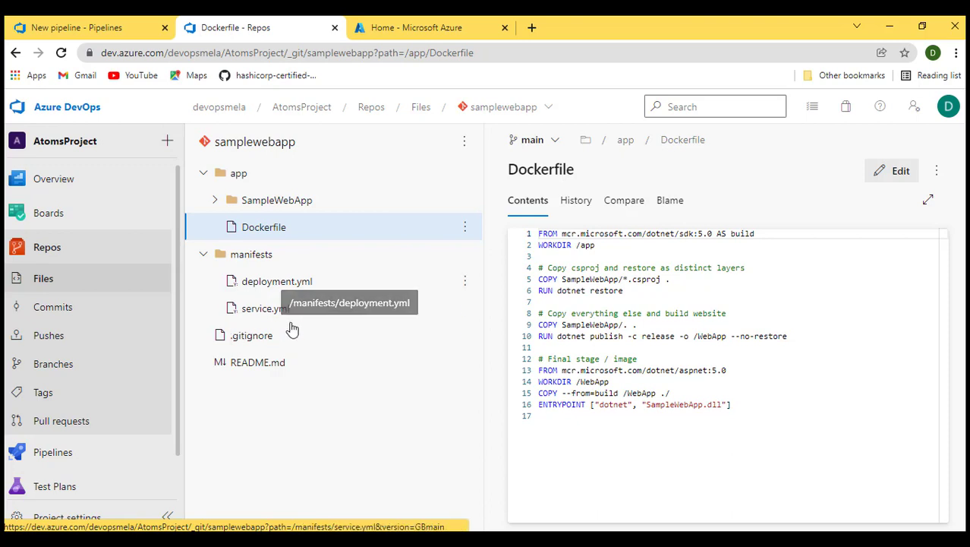
click(76, 29)
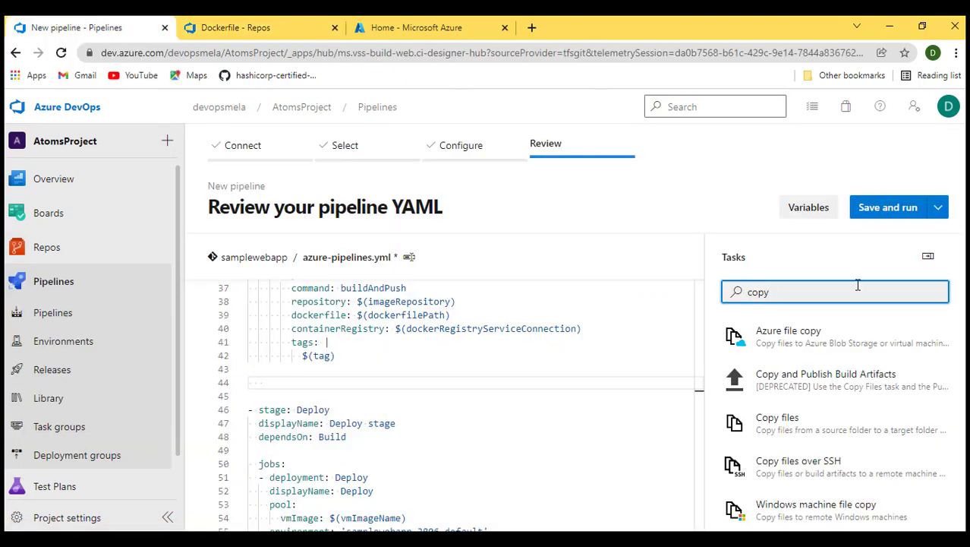
- Choose the Copy files task and set its Source Folder to manifests/
click(811, 425)
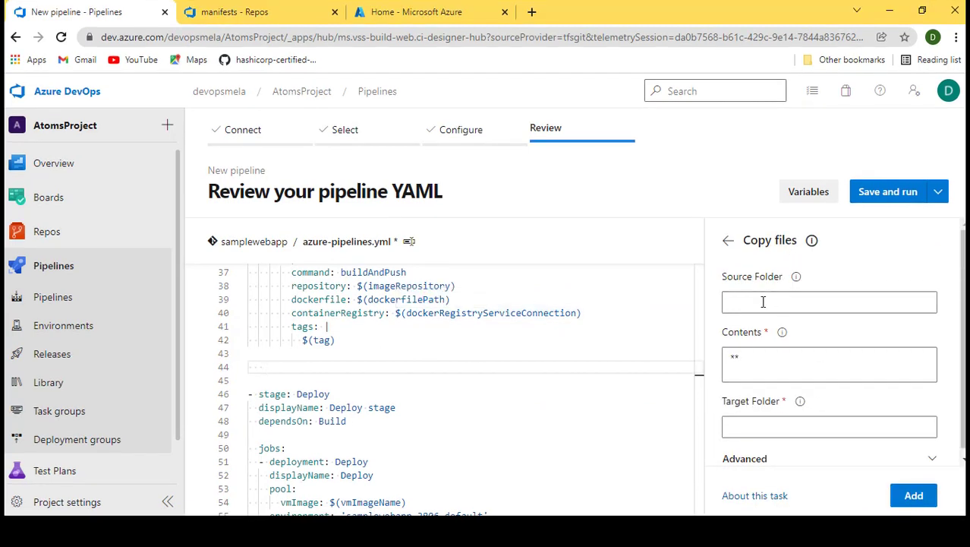
click(763, 317)
text(manifests)
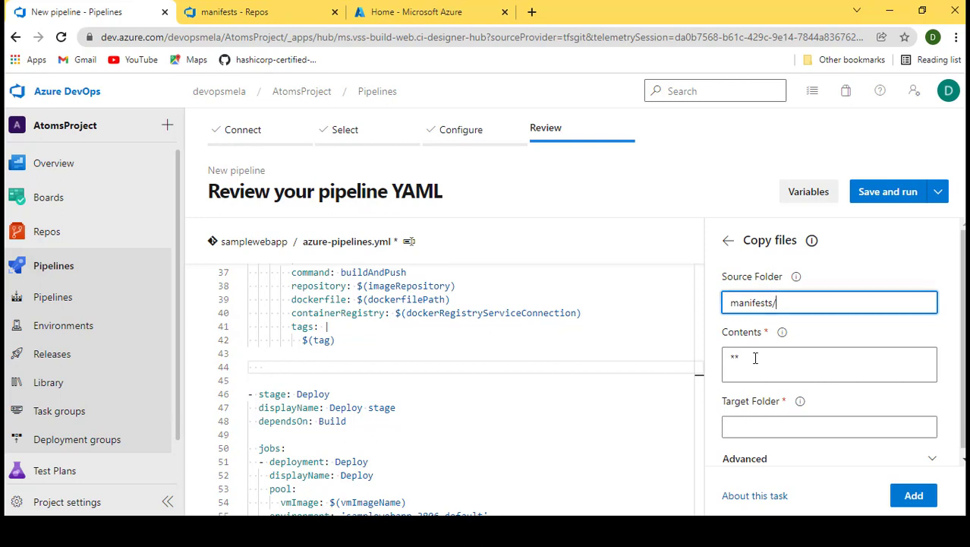
- Set the Copy files task's Contents pattern to **/*.yml
drag(754, 358, 711, 364)
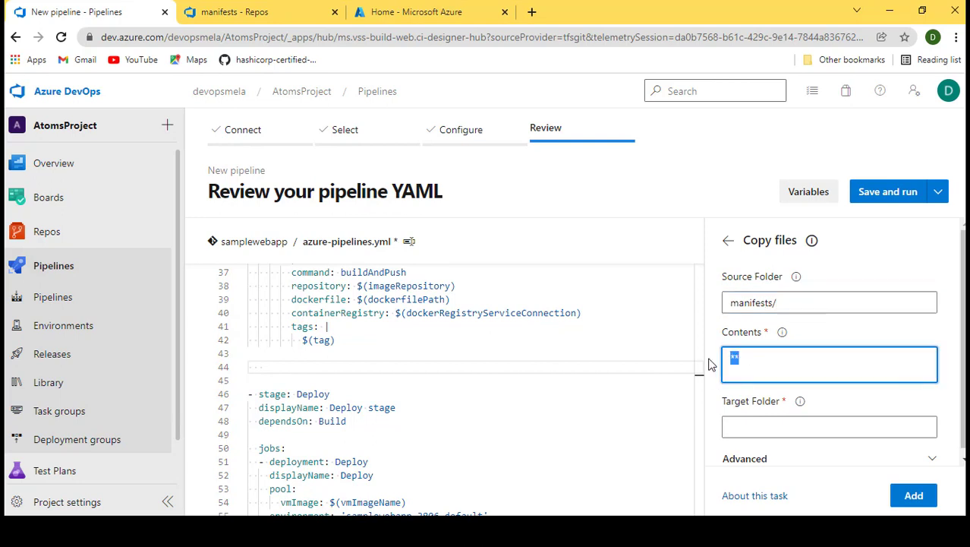
text(8)
key(BackSpace)
text(**/*.yml)
drag(773, 359, 727, 358)
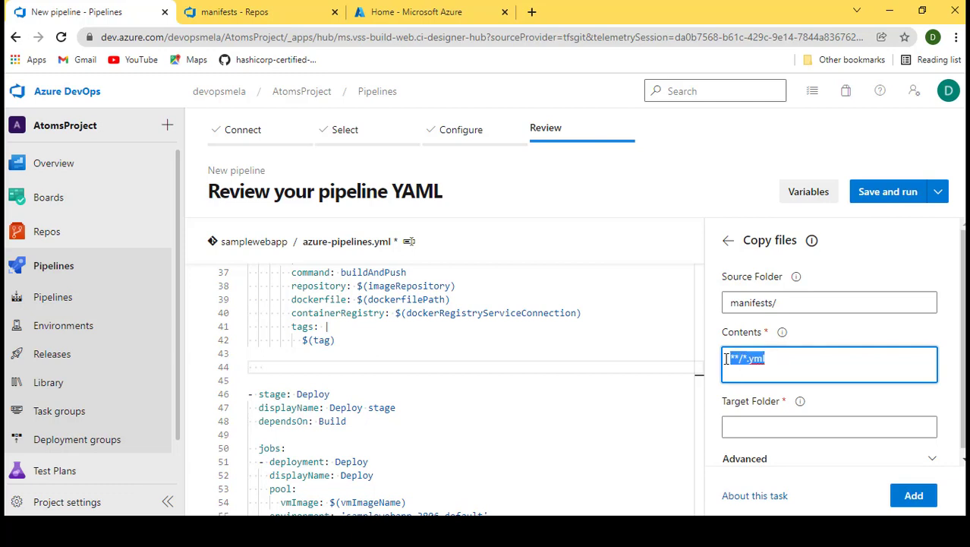
click(774, 370)
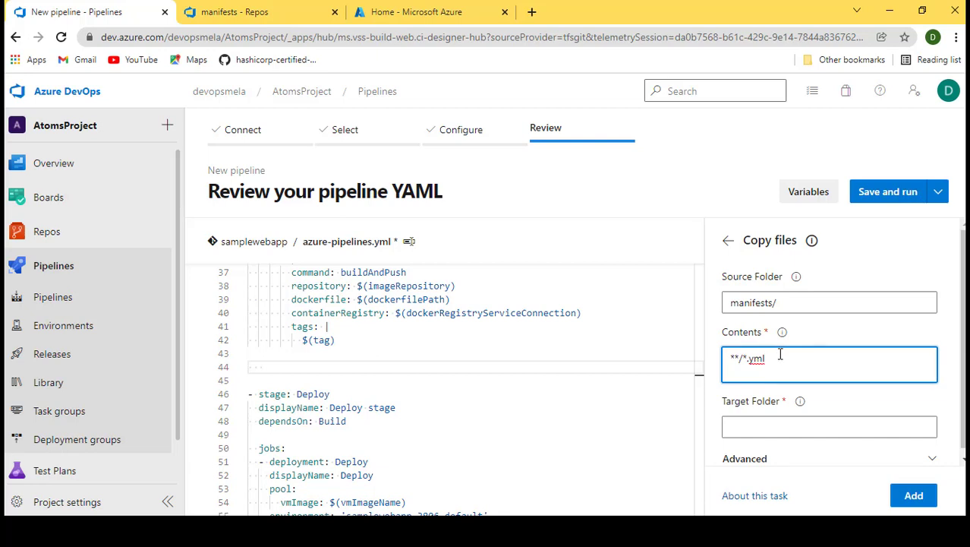
drag(742, 358, 712, 364)
key(BackSpace)
text(**/)
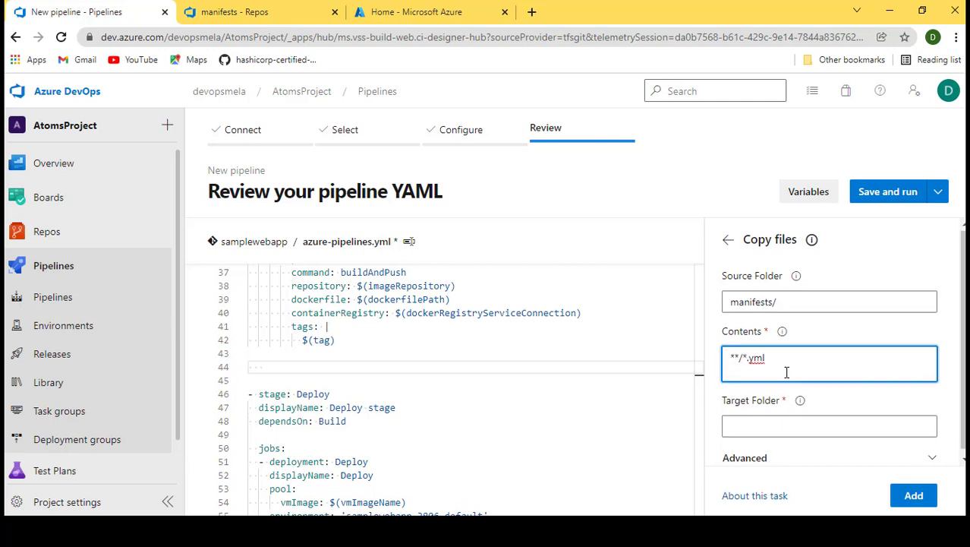
- Copy the $(Pipeline.Workspace) variable from the Deploy to Kubernetes cluster task's manifest paths
click(775, 422)
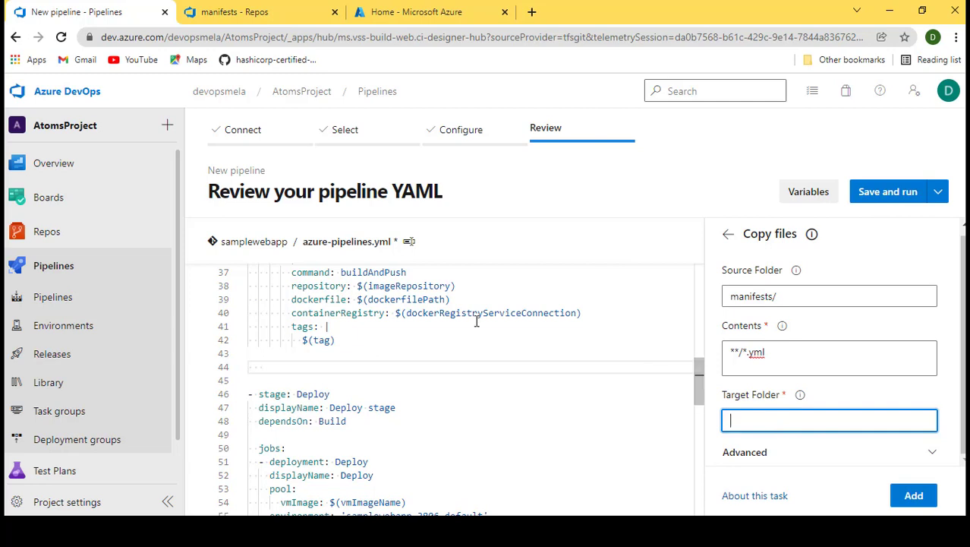
scroll(476, 321, down, 3)
scroll(477, 321, down, 7)
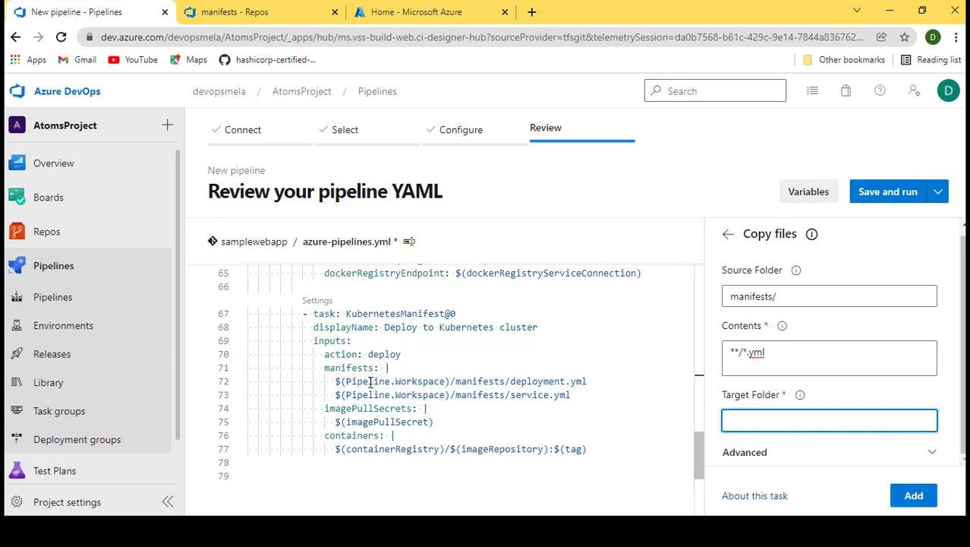
drag(448, 382, 335, 382)
key(ctrl+c)
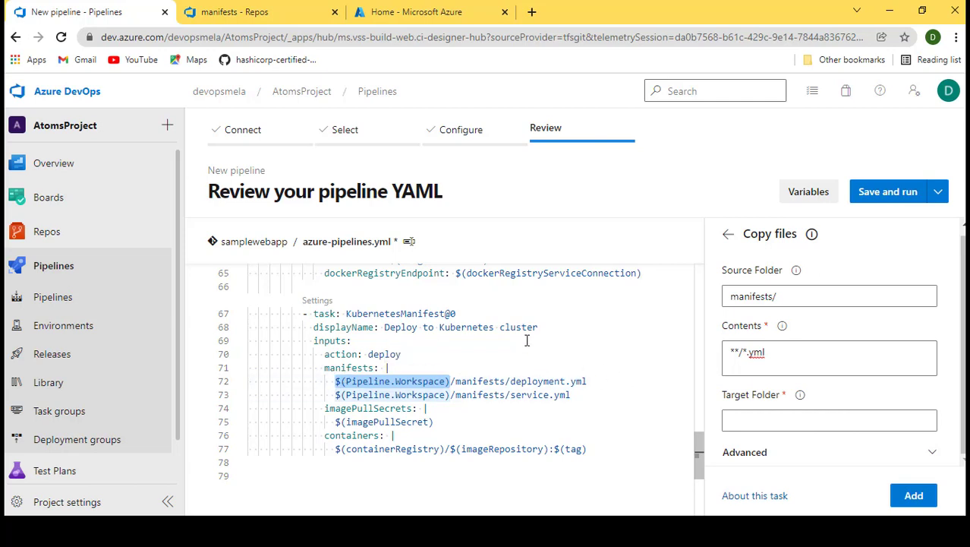
scroll(480, 372, up, 5)
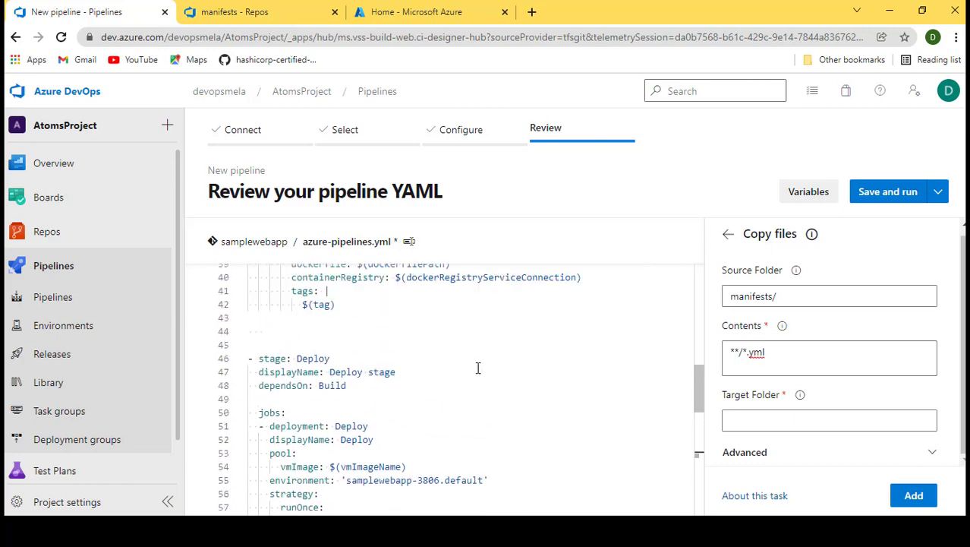
scroll(477, 368, up, 3)
scroll(463, 359, down, 2)
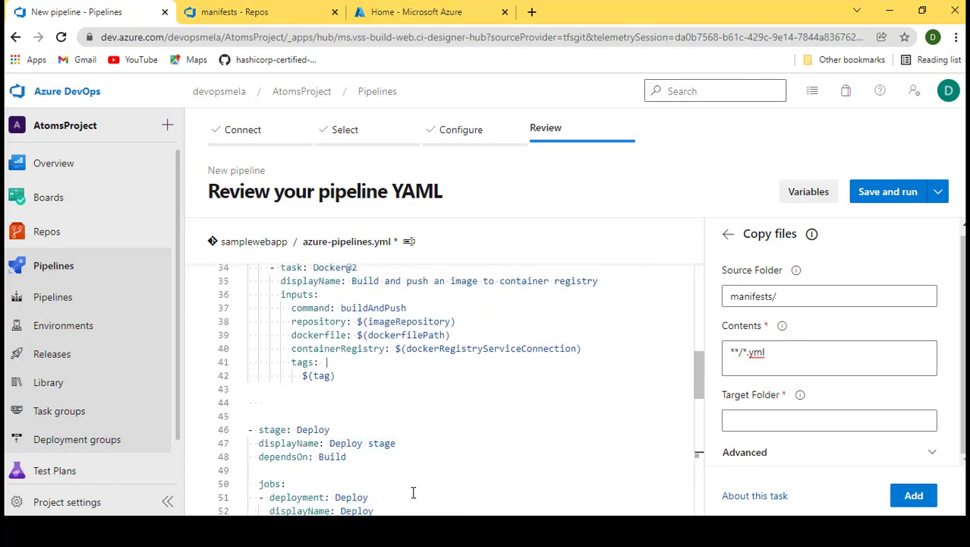
- Switch to the Notepad++ notes and read the description of the $(Pipeline.Workspace) predefined variable
key(alt+Tab)
scroll(234, 332, down, 4)
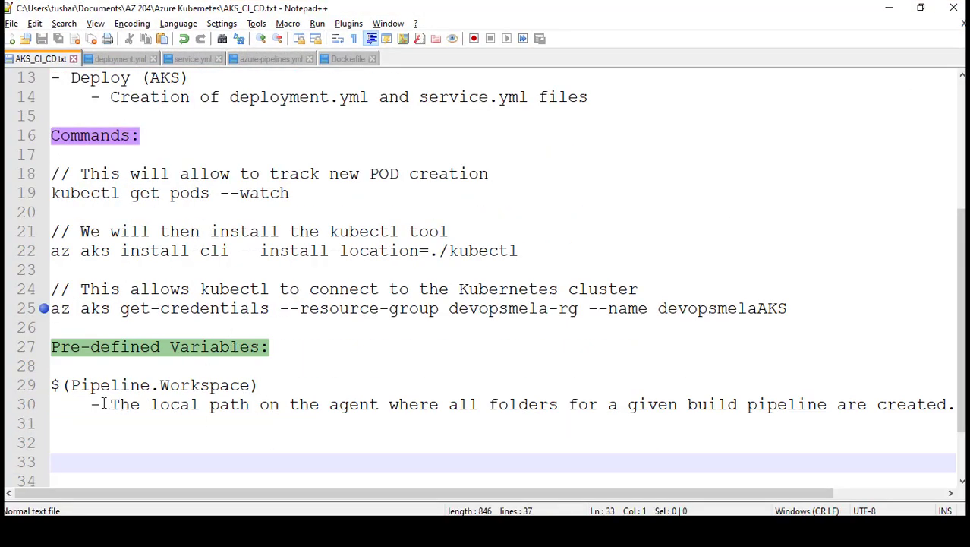
drag(108, 405, 250, 410)
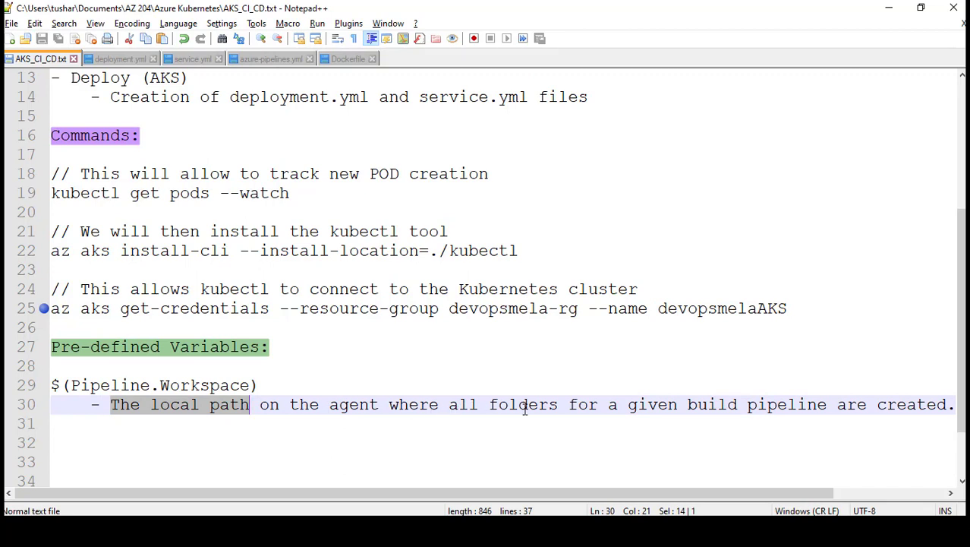
drag(755, 489, 809, 490)
drag(902, 405, 45, 385)
click(888, 7)
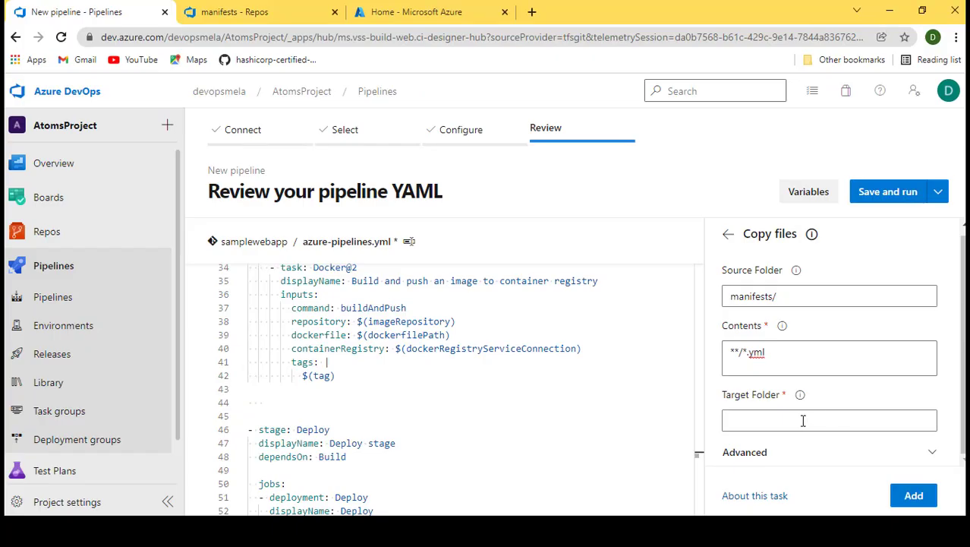
- Set the Copy files Target Folder to $(Pipeline.Workspace)/manifests
click(783, 421)
key(ctrl+v)
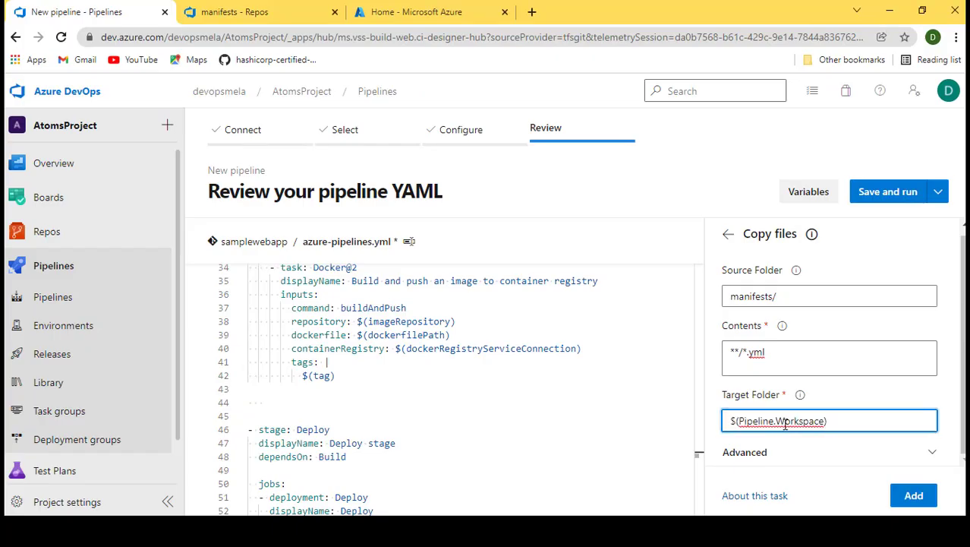
text(/manifests)
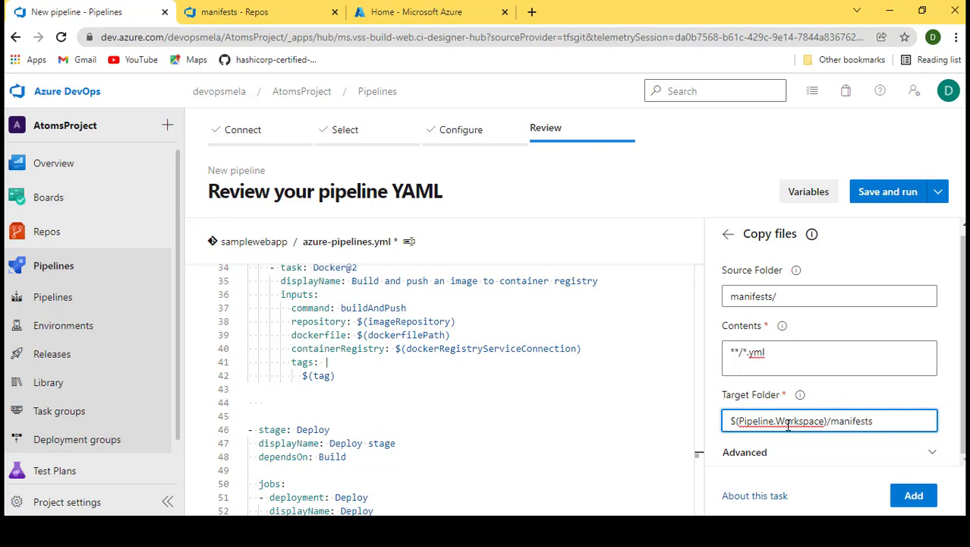
- Insert the Copy files task at the end of the Build stage, after the Docker@2 task
click(277, 399)
key(ctrl+space)
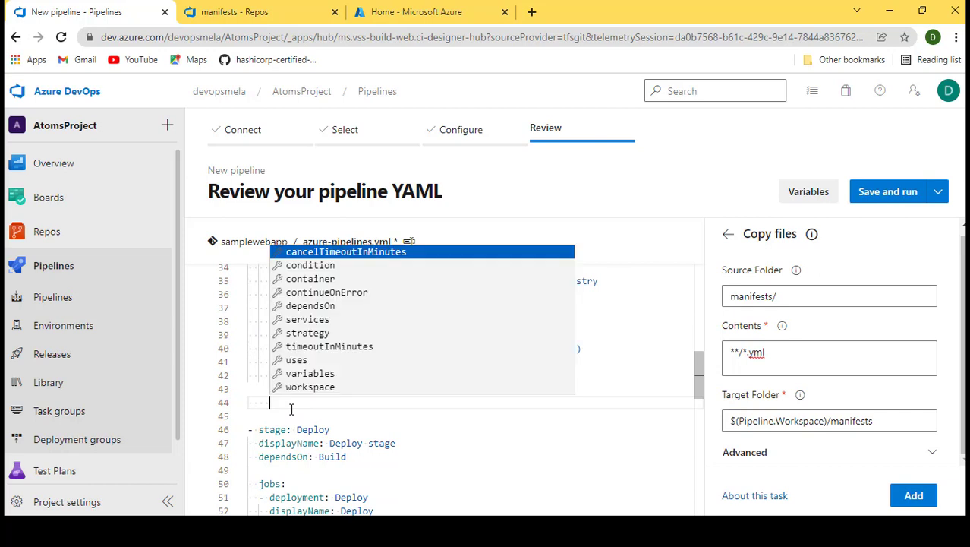
key(Escape)
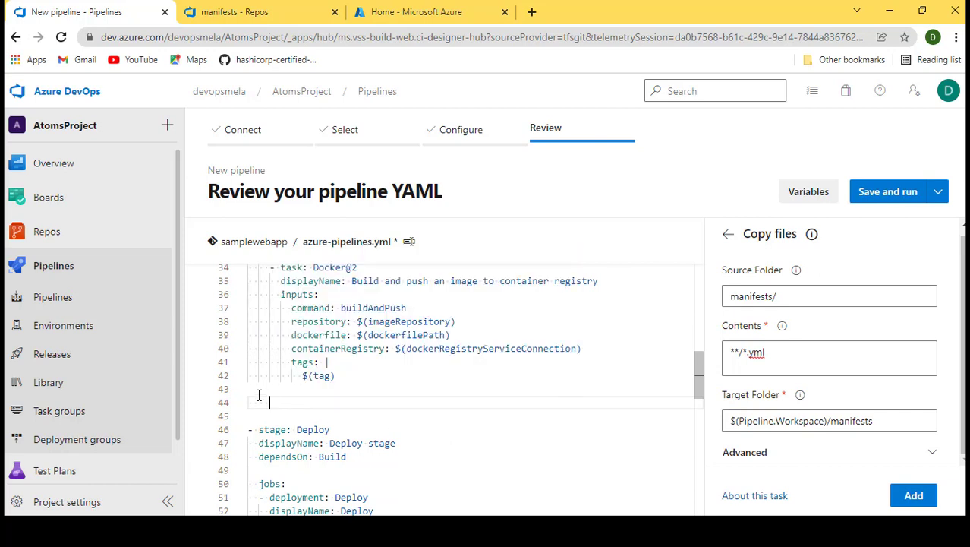
click(914, 495)
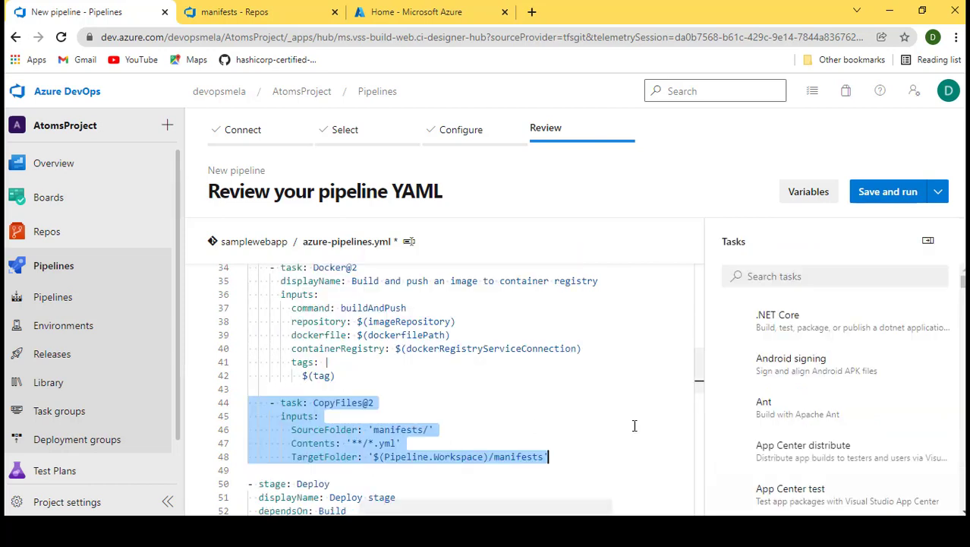
- Scroll through the YAML to review the new CopyFiles@2 task and the deploy task's manifest paths
scroll(418, 402, down, 1)
click(382, 418)
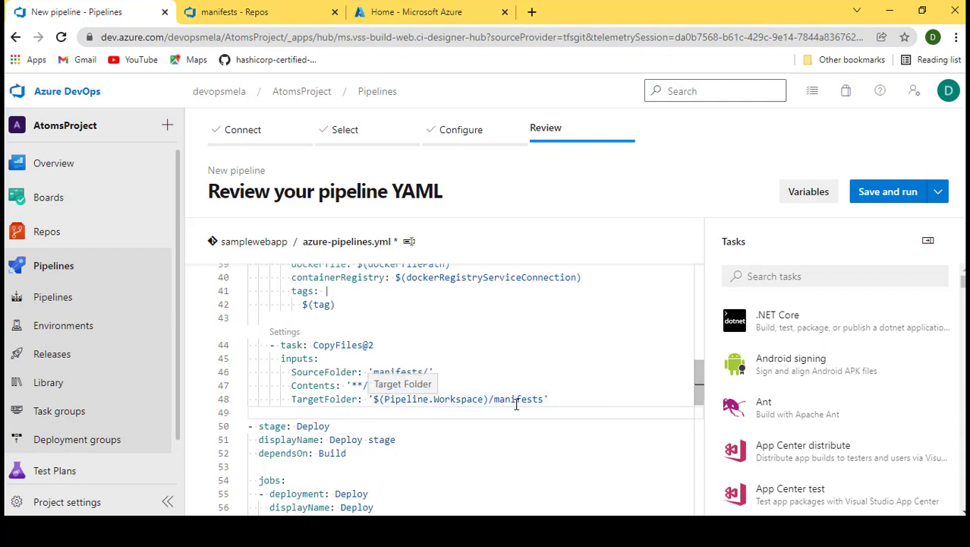
scroll(341, 420, down, 2)
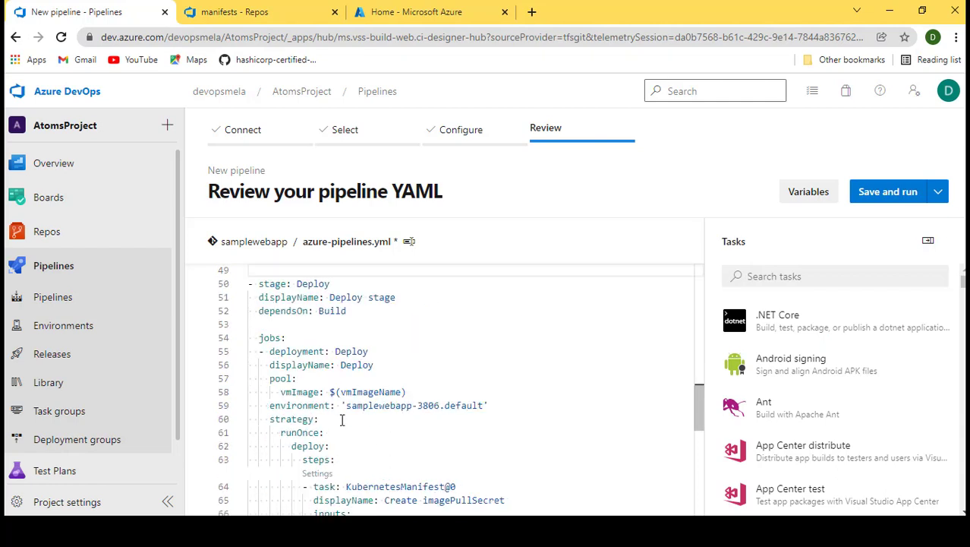
scroll(342, 420, down, 4)
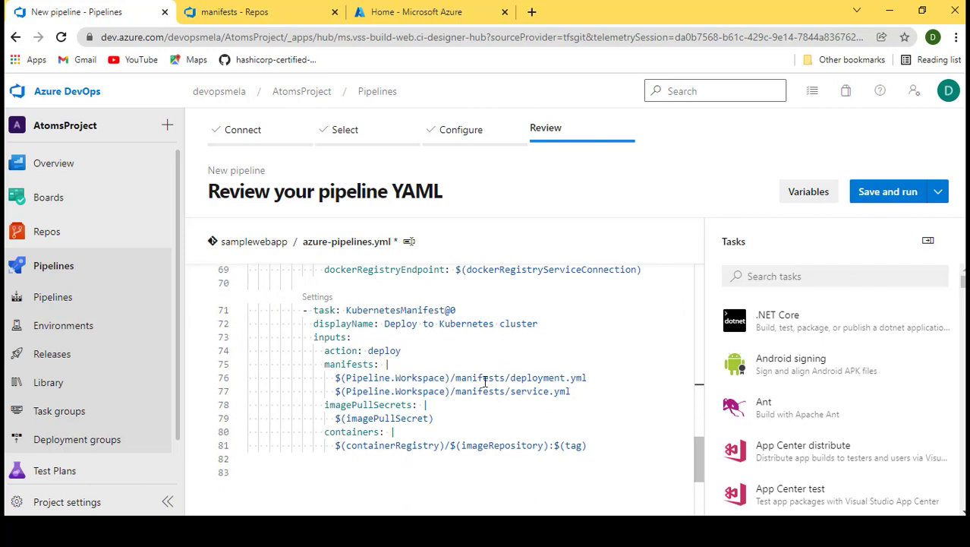
scroll(484, 382, up, 5)
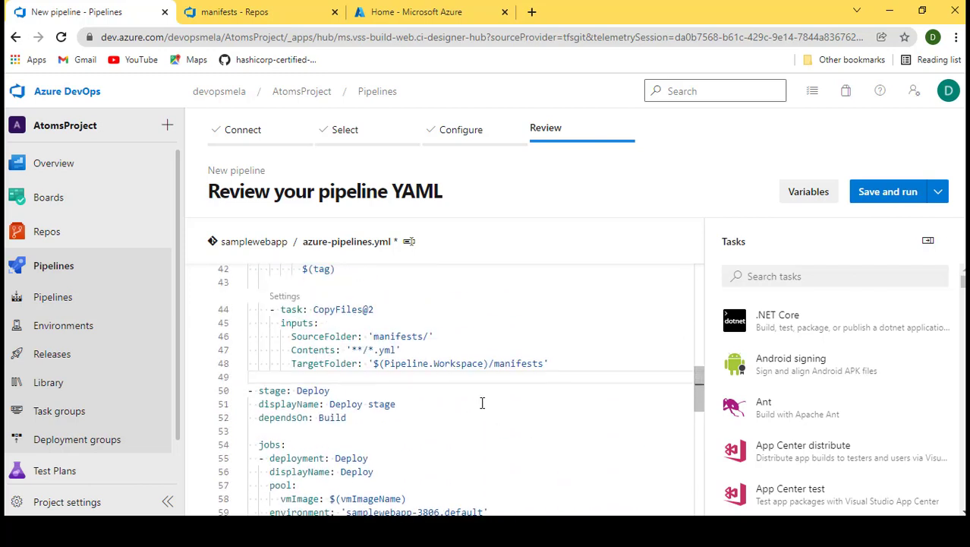
- Open deployment.yml and service.yml in the repository's manifests folder, then return to the pipeline
click(258, 12)
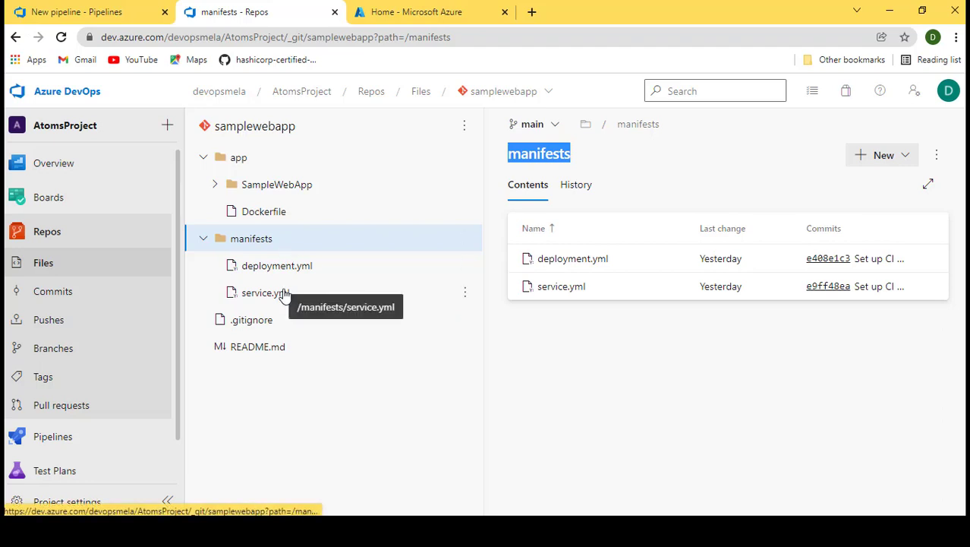
click(308, 268)
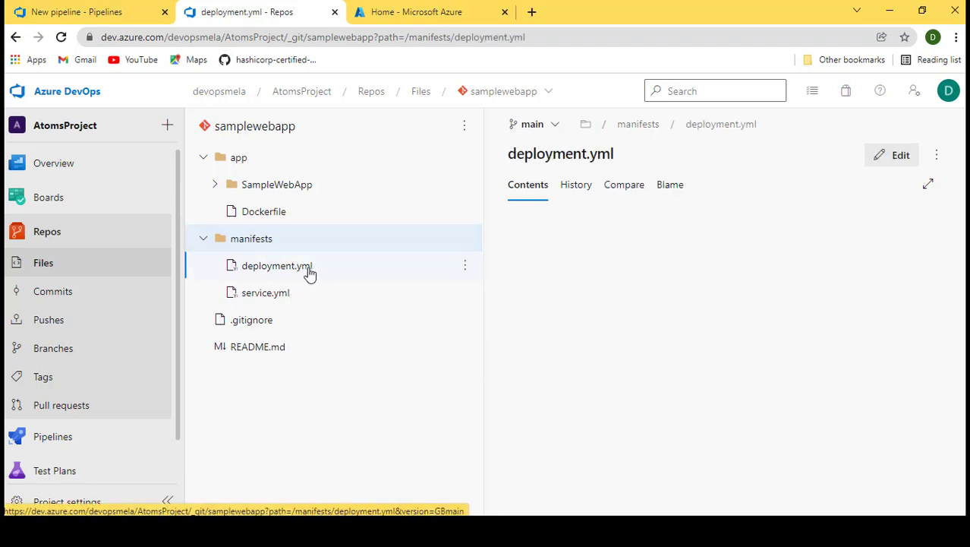
click(291, 294)
click(34, 14)
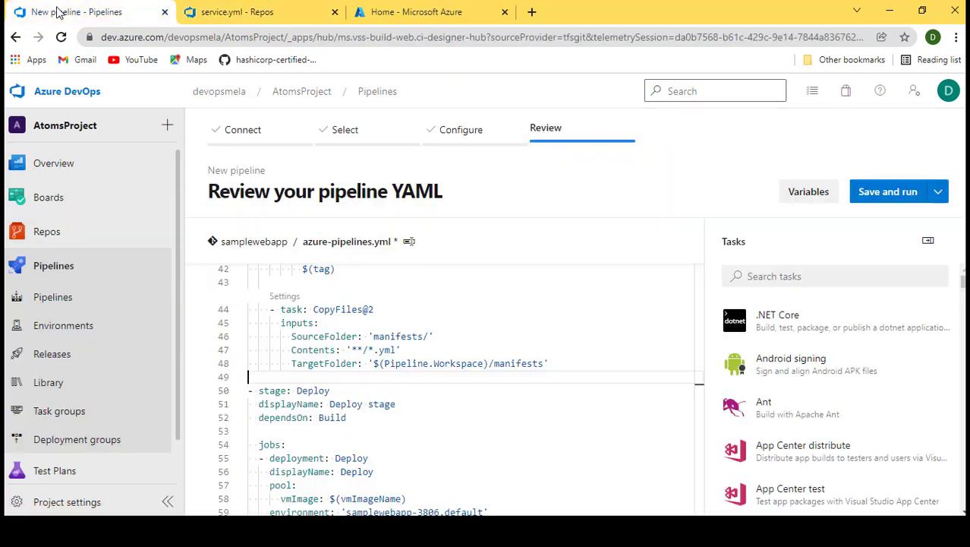
- Search the task list for publish and open the Publish Pipeline Artifacts task for a new line after CopyFiles@2
click(522, 377)
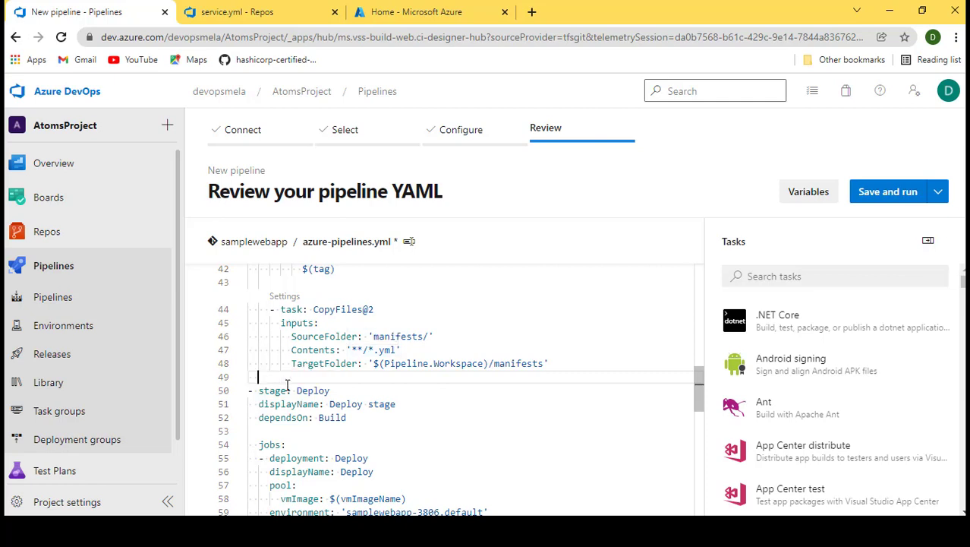
key(Return)
key(ctrl+space)
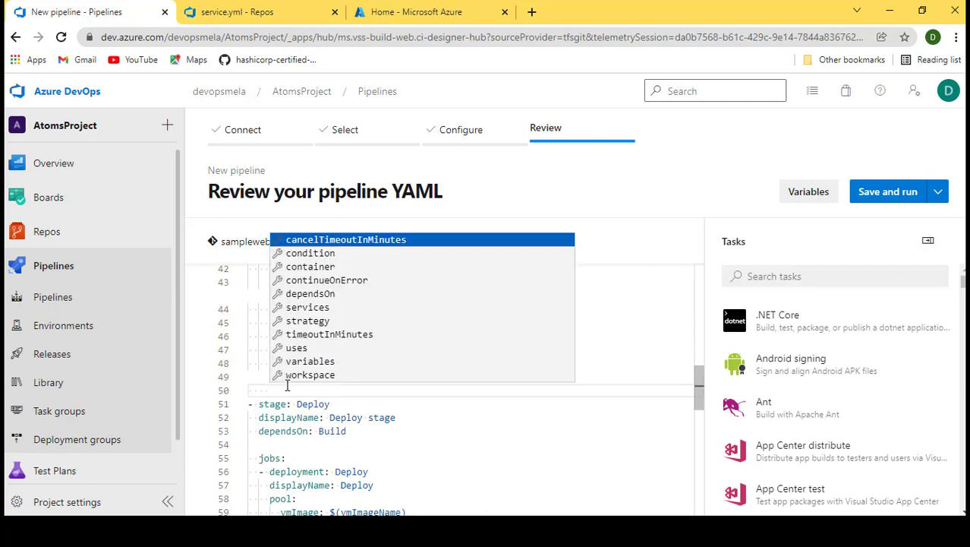
key(Escape)
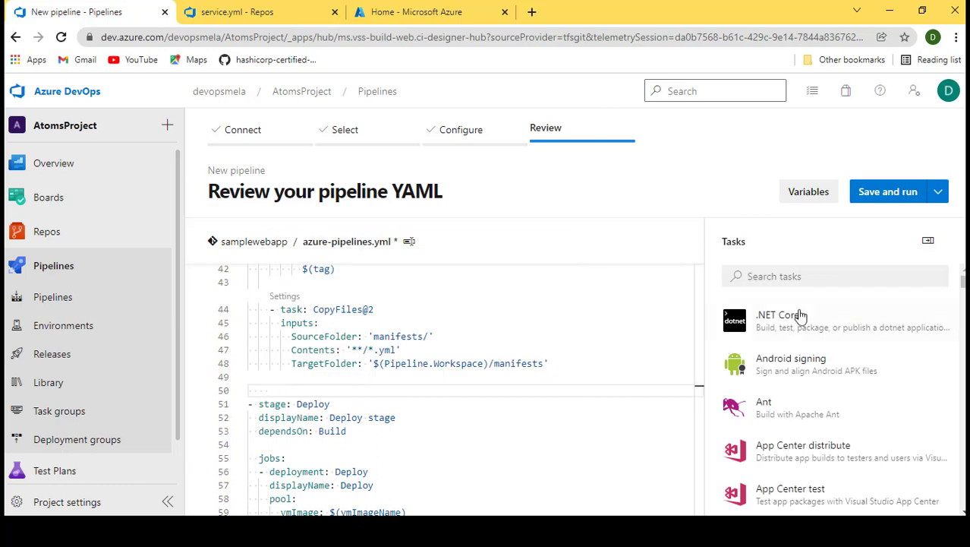
click(787, 278)
text(p)
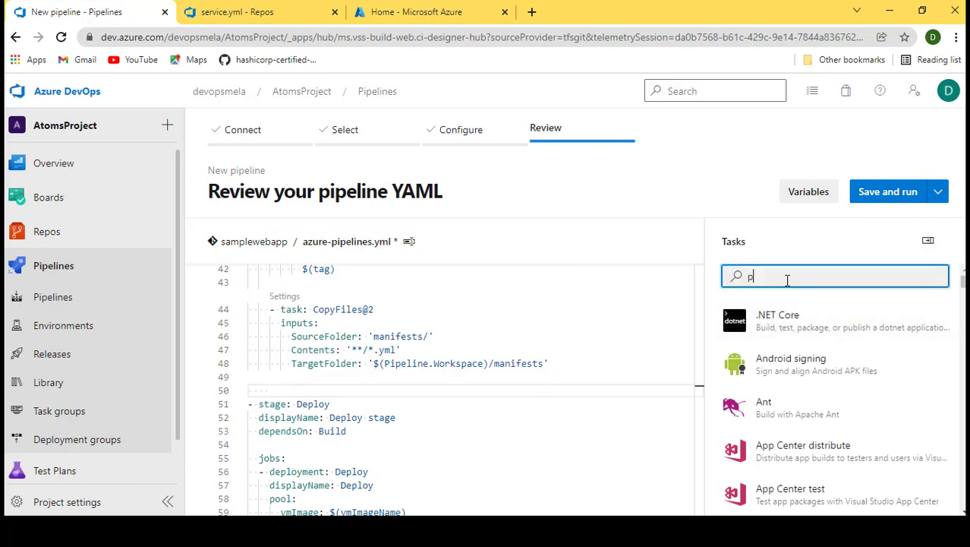
text(ublsi)
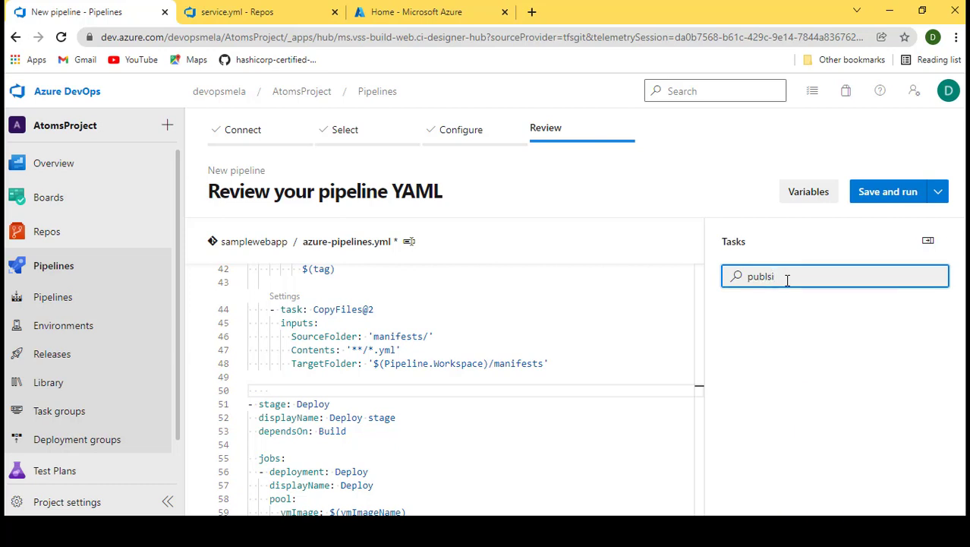
key(BackSpace)
key(BackSpace)
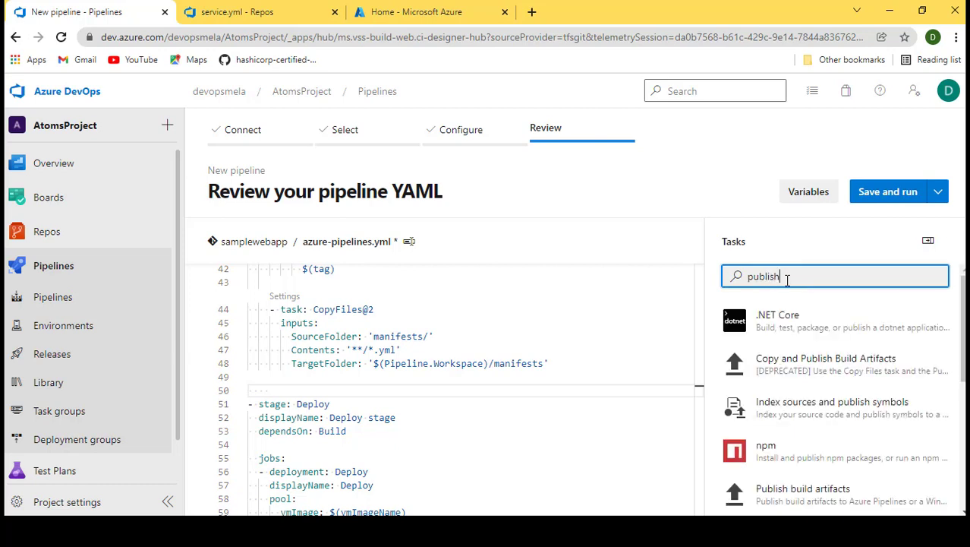
scroll(788, 399, down, 1)
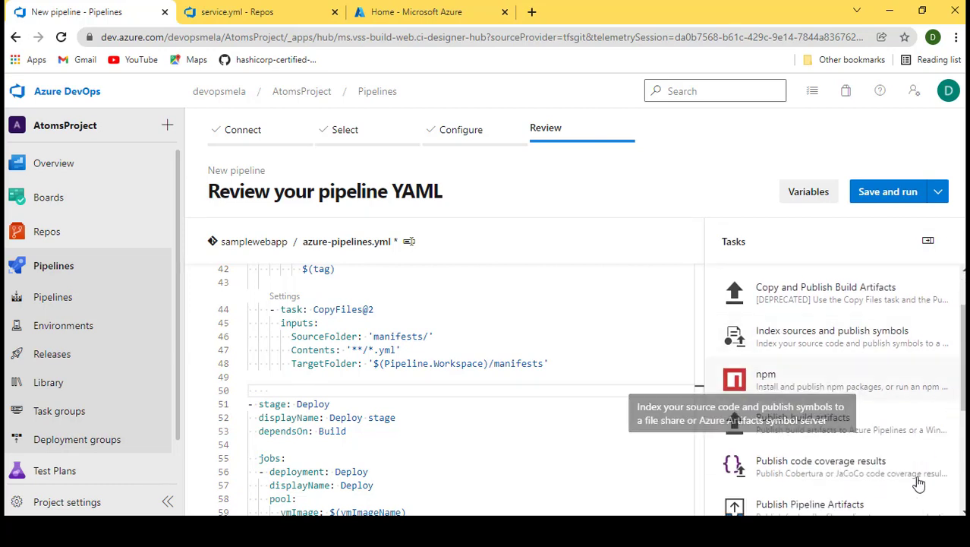
scroll(889, 429, down, 1)
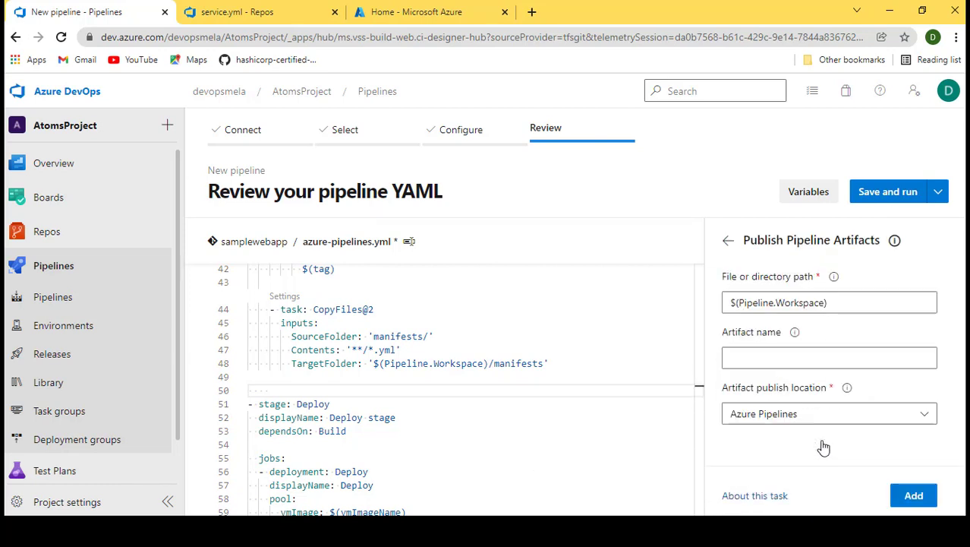
- Set the Publish Pipeline Artifacts Artifact name to manifests, copied from the CopyFiles target folder
click(817, 446)
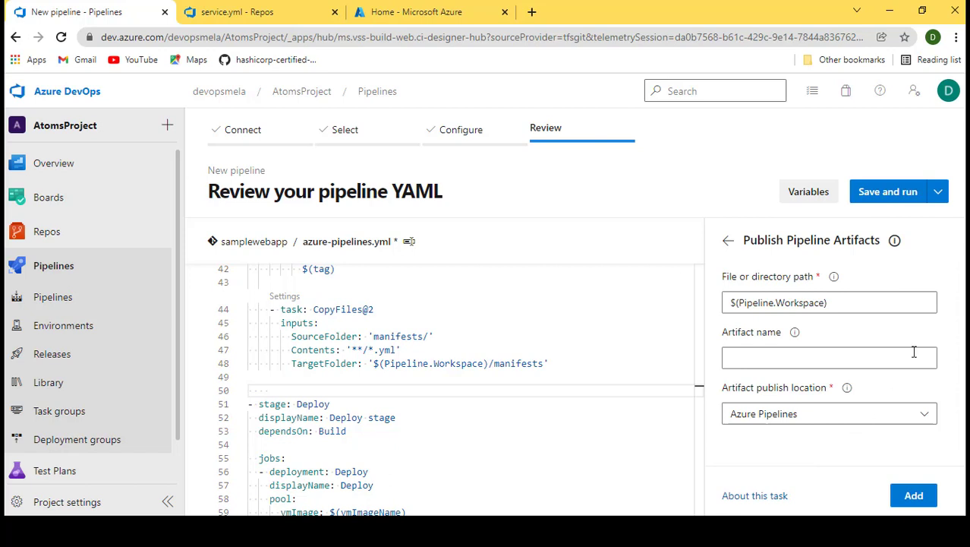
click(836, 302)
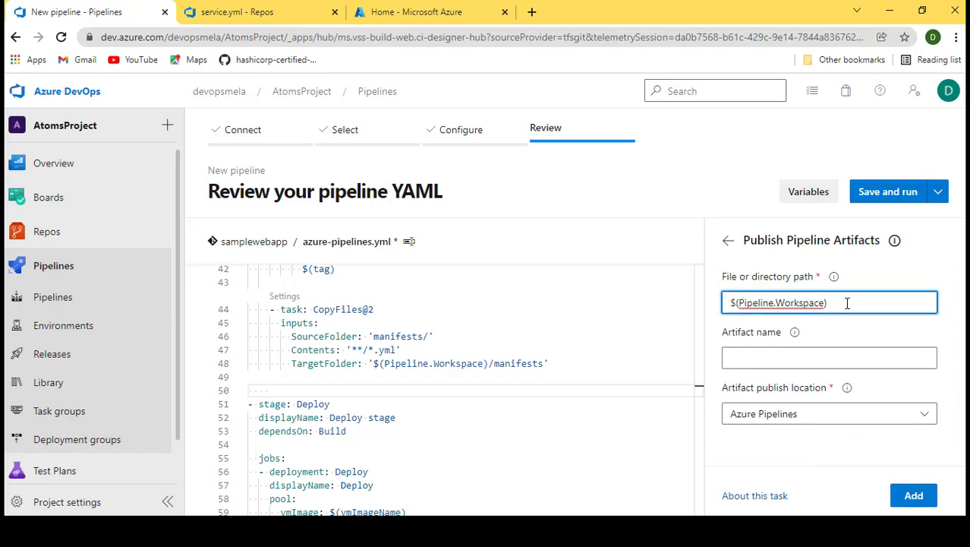
drag(849, 302, 730, 301)
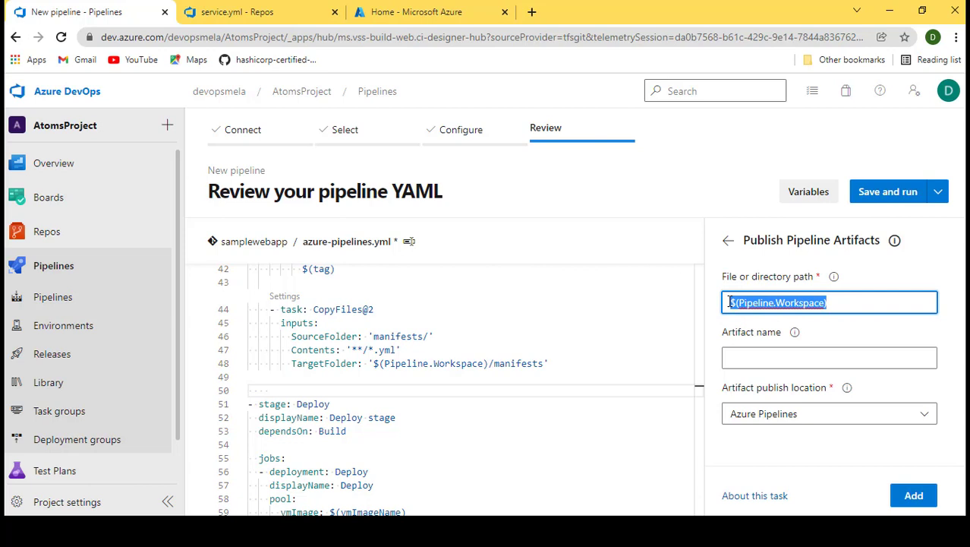
click(757, 363)
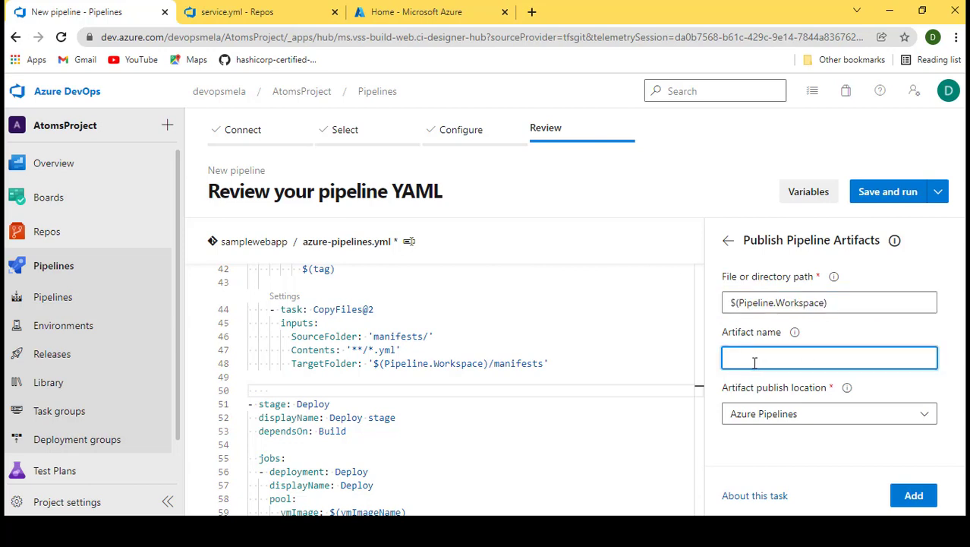
double_click(518, 363)
key(ctrl+c)
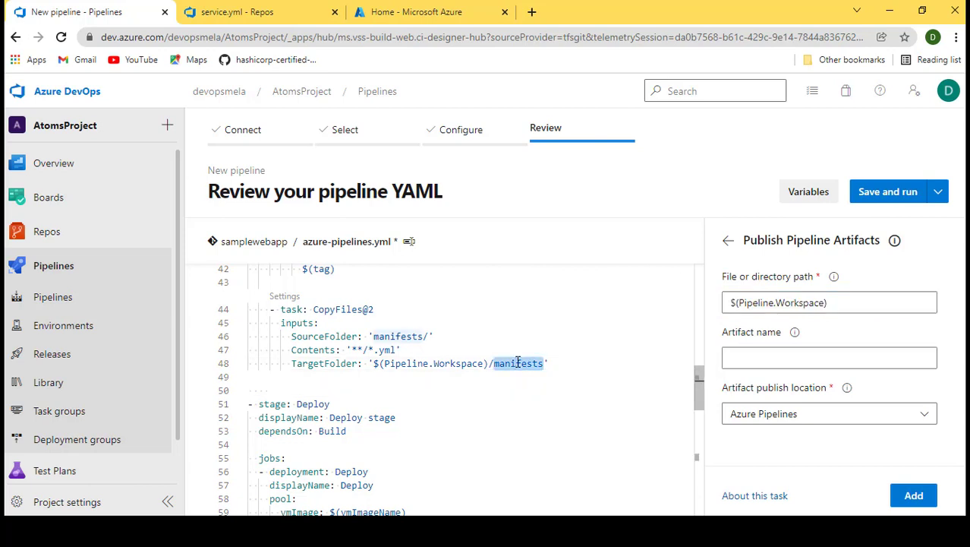
click(781, 359)
key(ctrl+v)
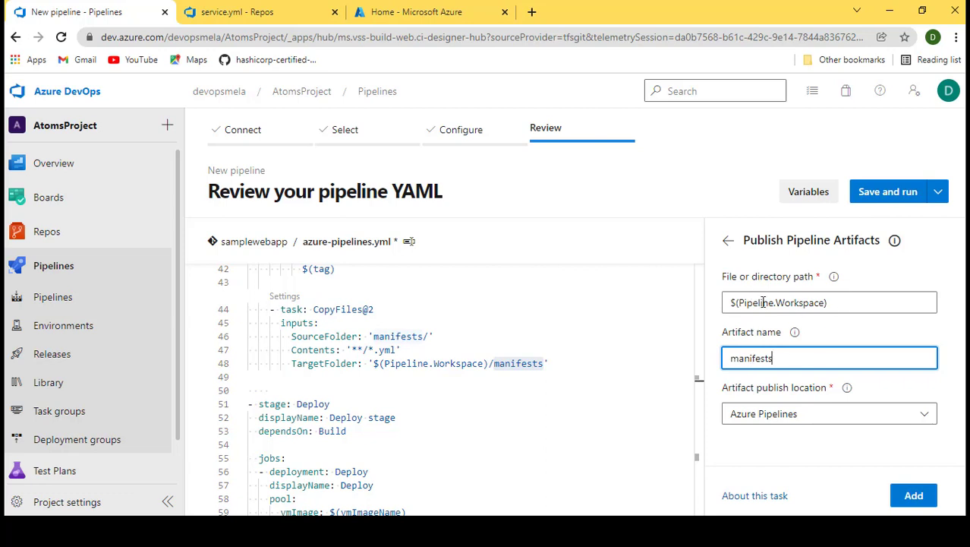
- Set the File or directory path to $(Pipeline.Workspace)/manifests
triple_click(836, 302)
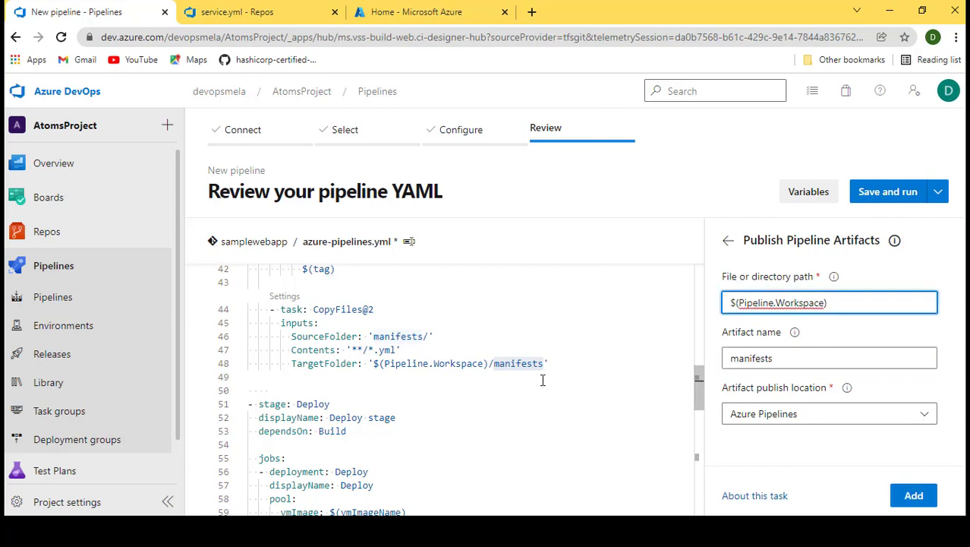
double_click(515, 362)
click(516, 364)
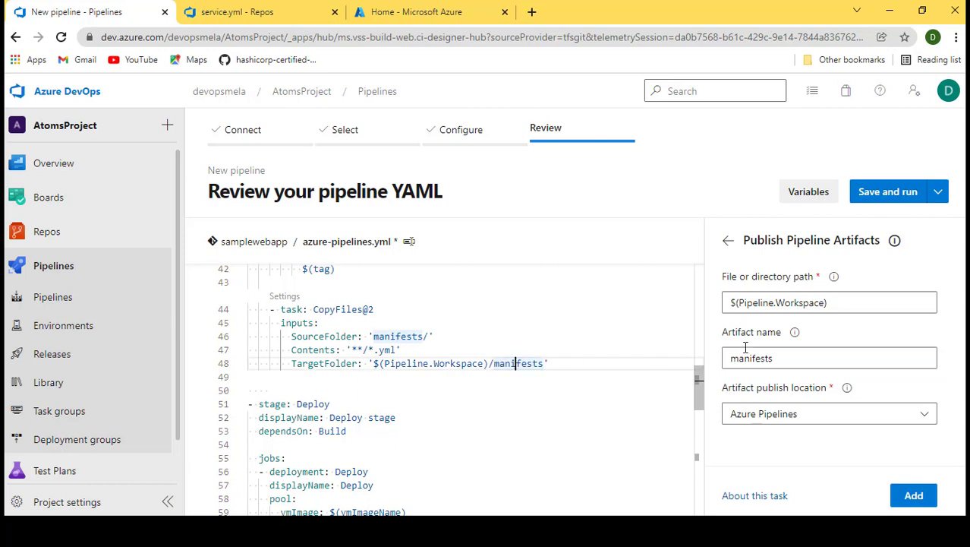
double_click(528, 365)
key(ctrl+c)
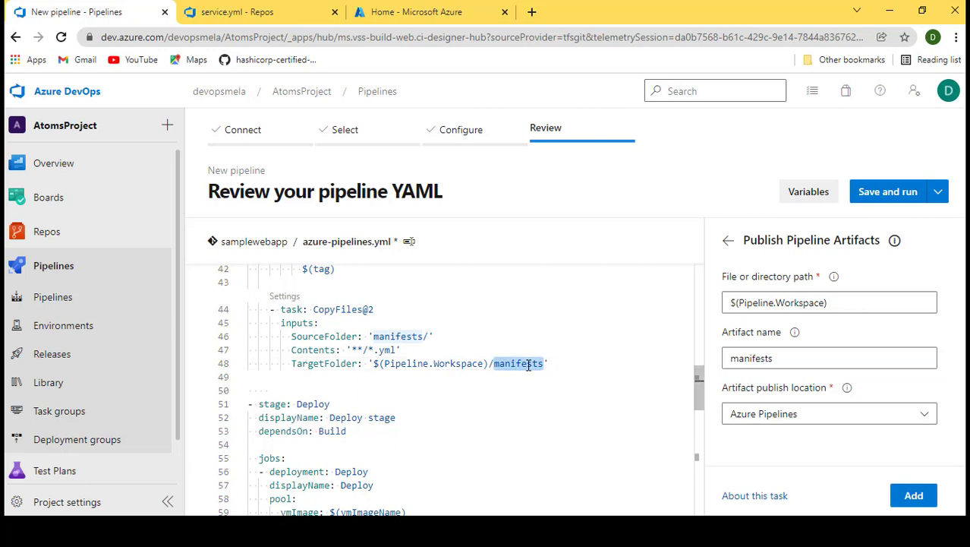
click(856, 303)
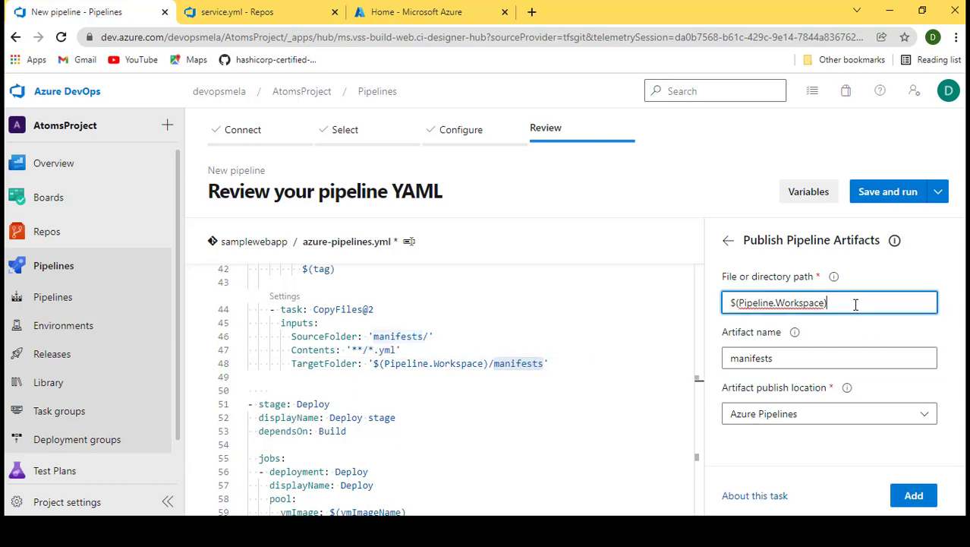
text(/)
key(ctrl+v)
- Insert the Publish Pipeline Artifacts task right after the CopyFiles@2 task in the Build stage
click(280, 386)
key(Return)
key(ctrl+space)
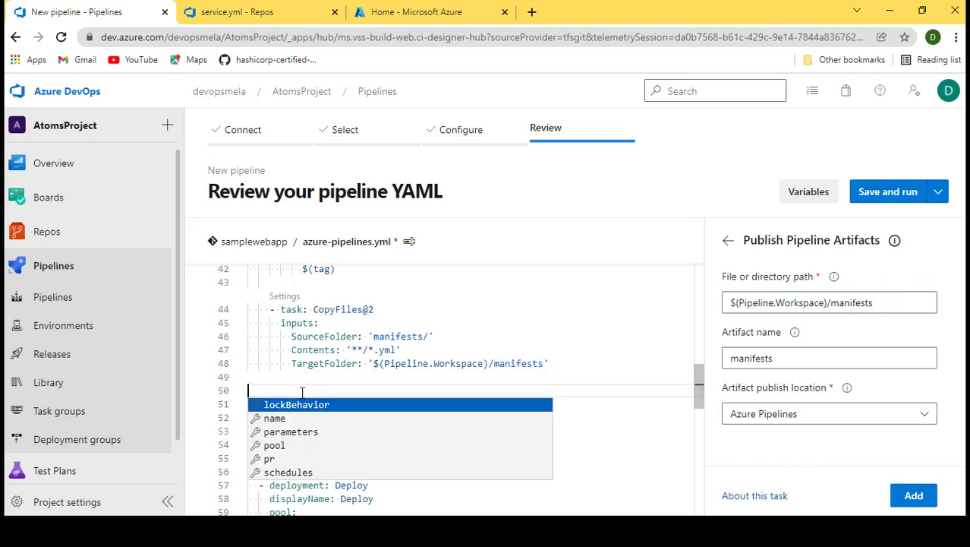
key(Return)
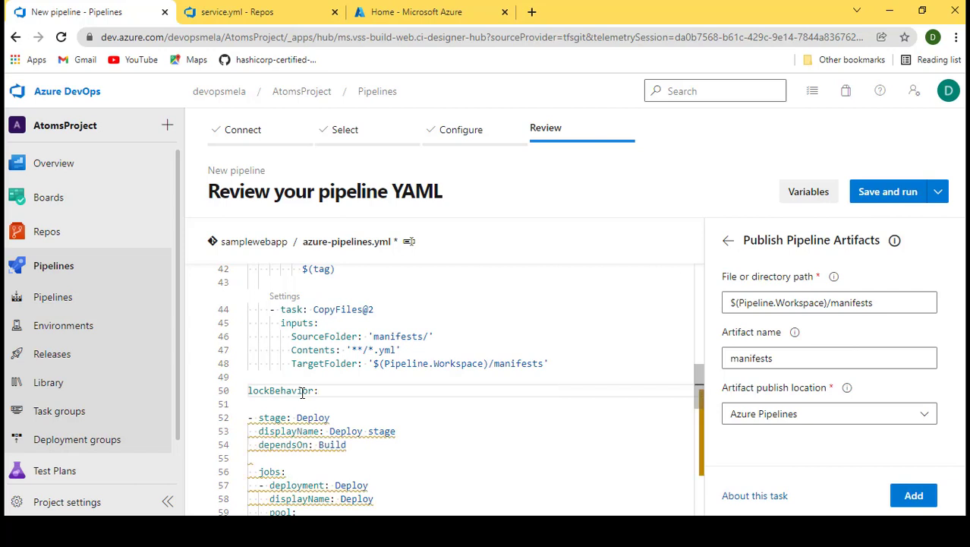
key(ctrl+z)
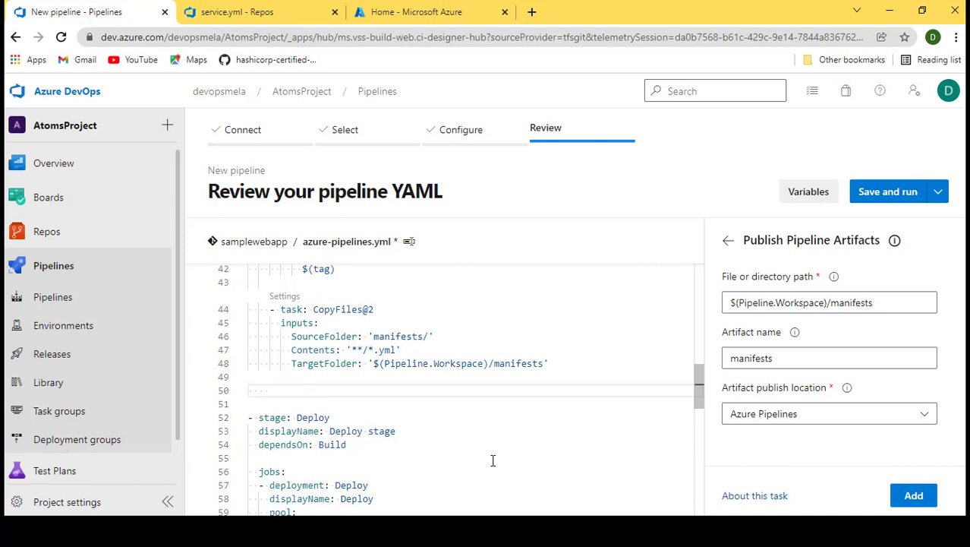
click(914, 495)
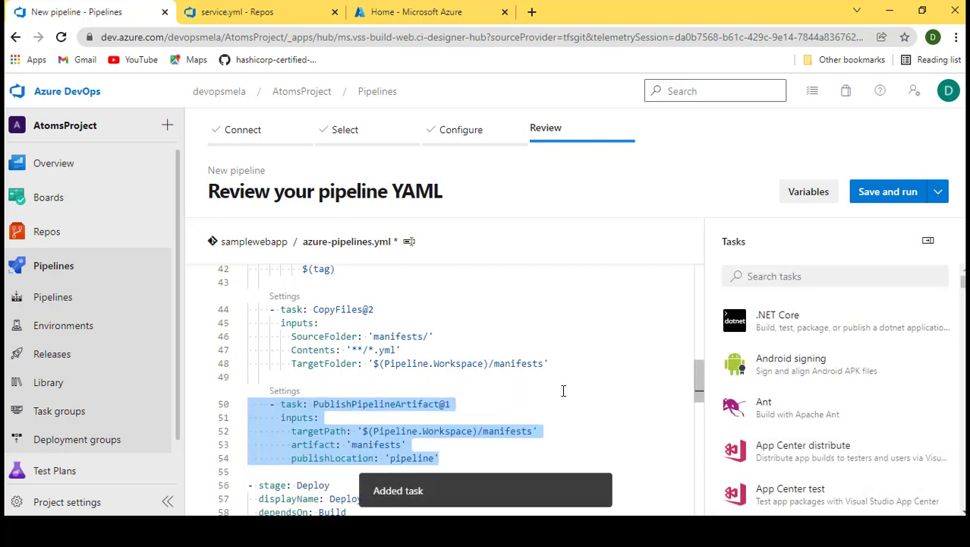
- Compare the new tasks against the reference azure-pipelines.yml file open in Notepad++
scroll(532, 393, down, 1)
click(482, 391)
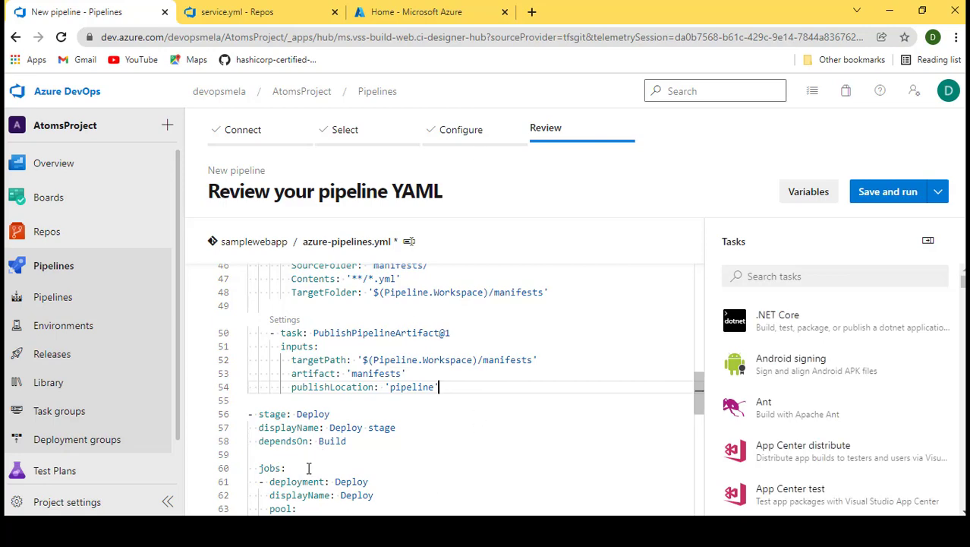
click(292, 530)
scroll(564, 351, up, 1)
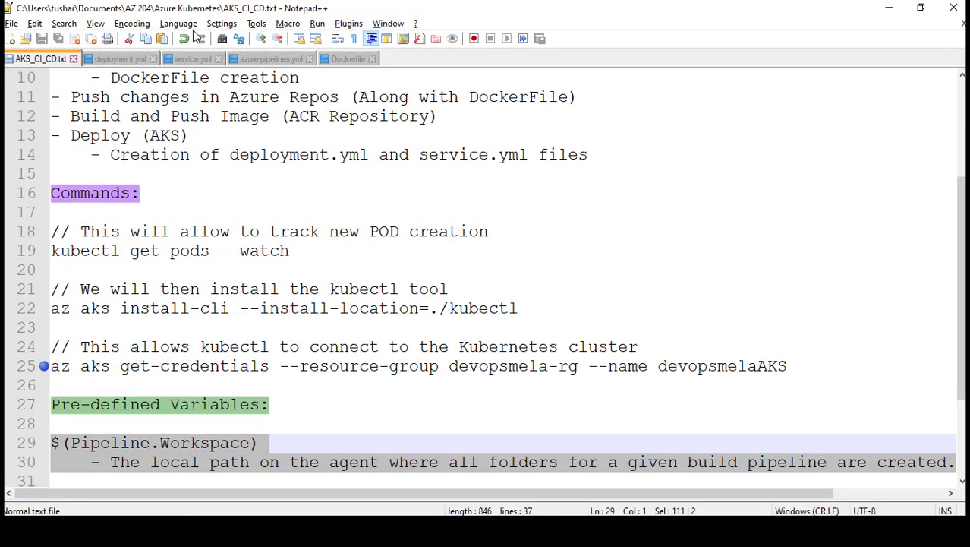
click(270, 61)
scroll(479, 351, down, 2)
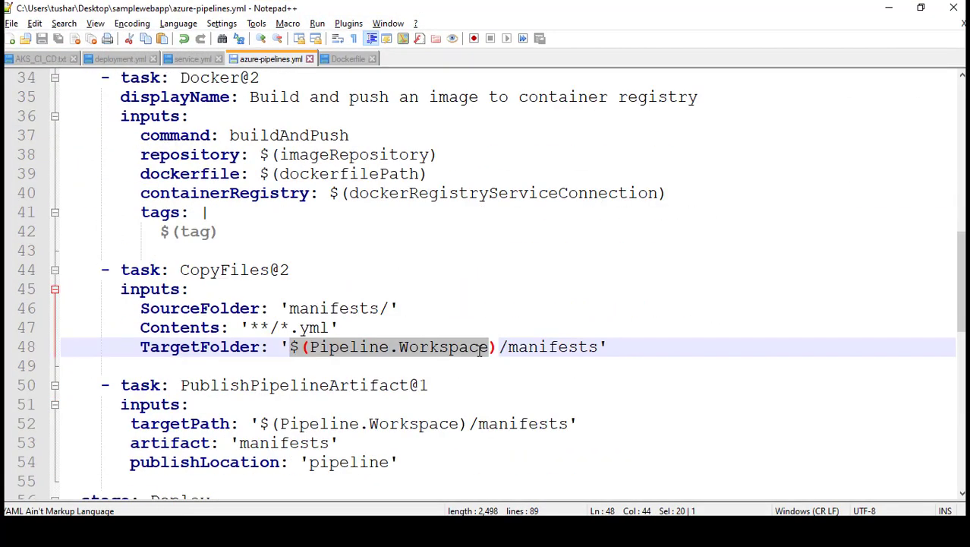
scroll(541, 353, down, 2)
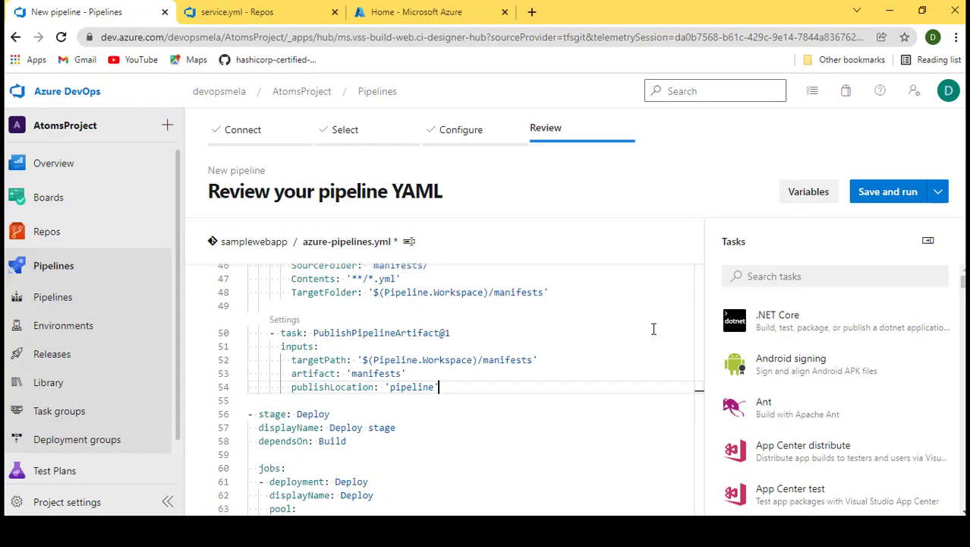
click(887, 9)
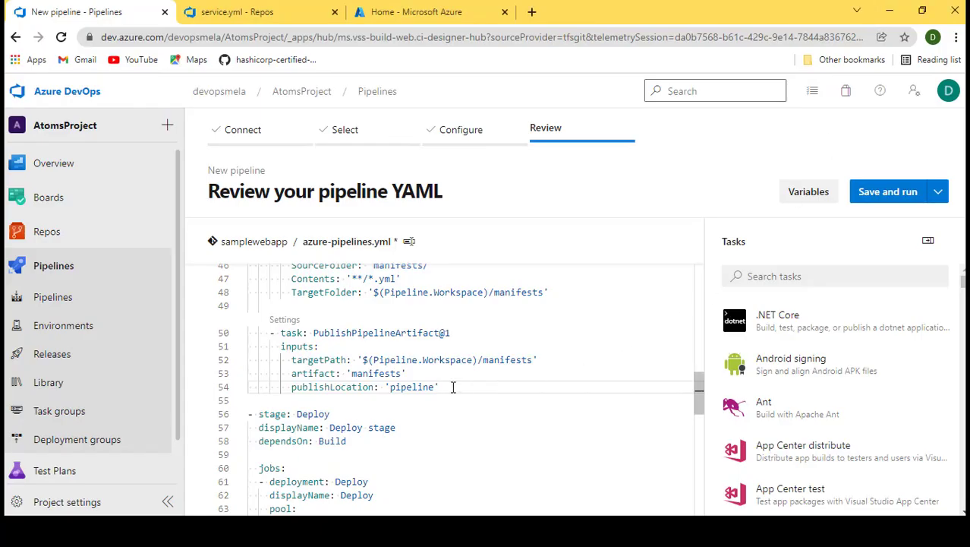
- Review the CopyFiles@2 and PublishPipelineArtifact@1 task inputs in the pipeline YAML
scroll(452, 387, up, 1)
scroll(365, 360, up, 1)
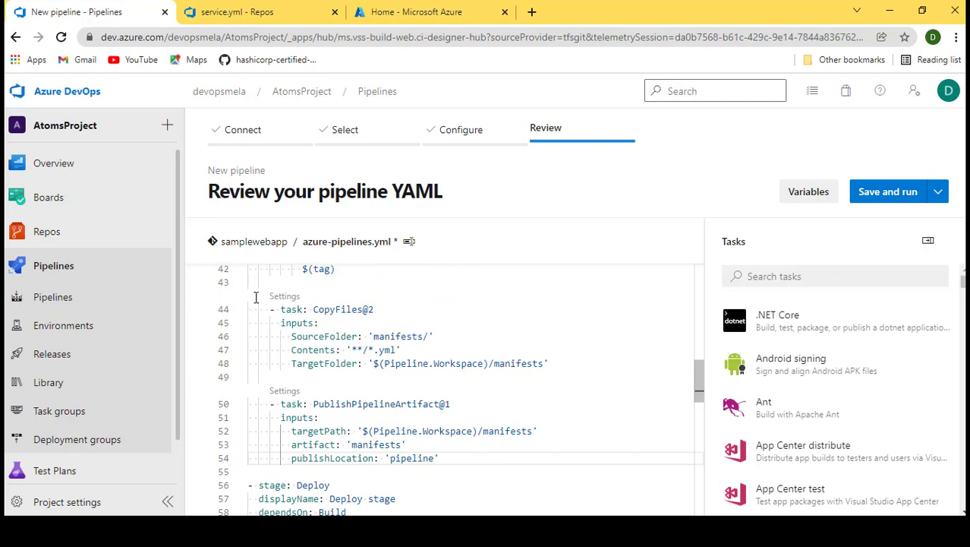
drag(267, 309, 566, 362)
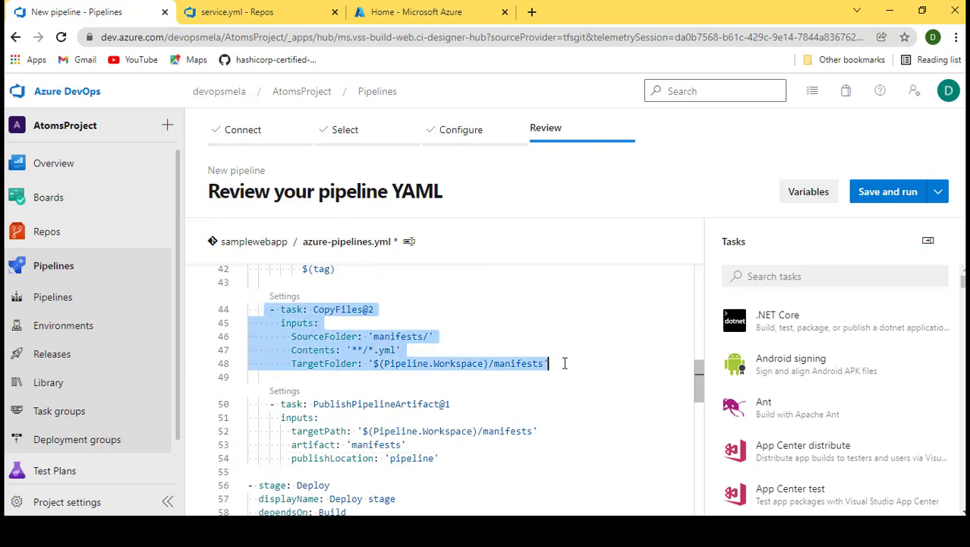
scroll(407, 338, down, 1)
click(378, 329)
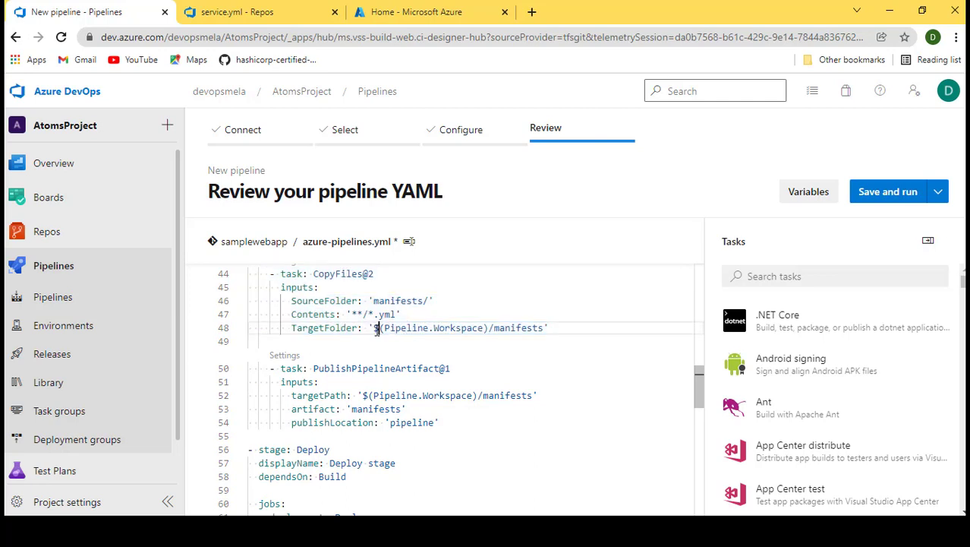
scroll(472, 351, down, 2)
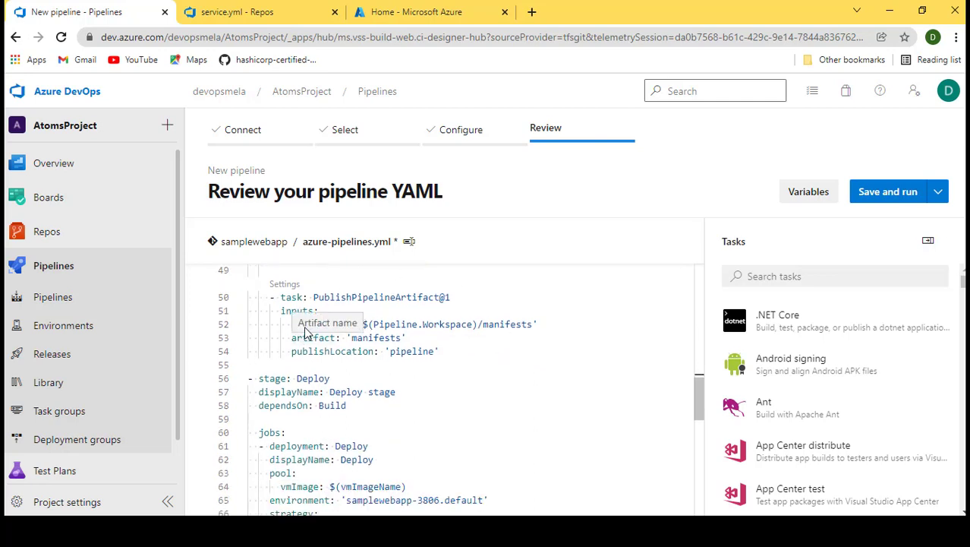
double_click(378, 337)
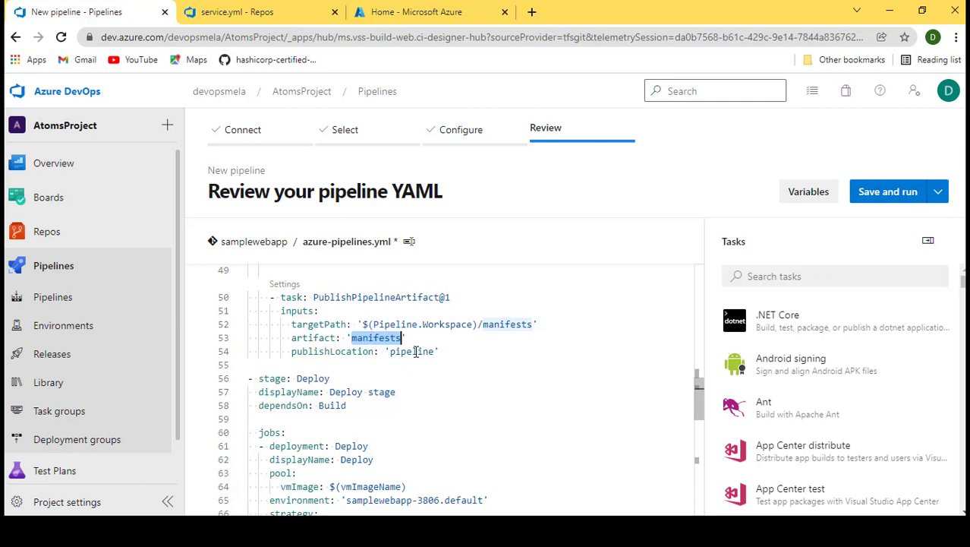
- Review the Deploy stage's deployment job, pool and environment settings in the YAML
scroll(460, 397, up, 1)
drag(460, 396, 253, 241)
scroll(402, 414, down, 4)
scroll(403, 414, down, 10)
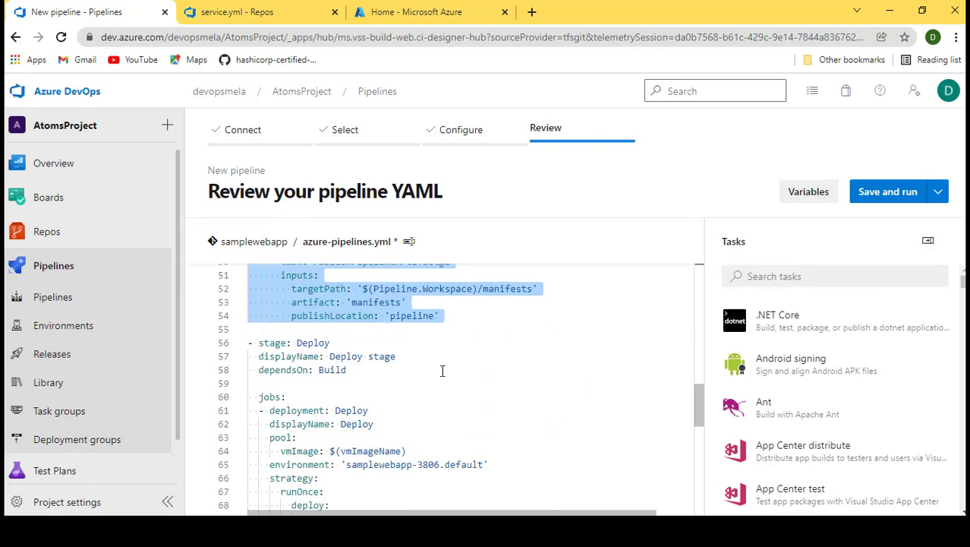
click(444, 371)
scroll(434, 372, down, 1)
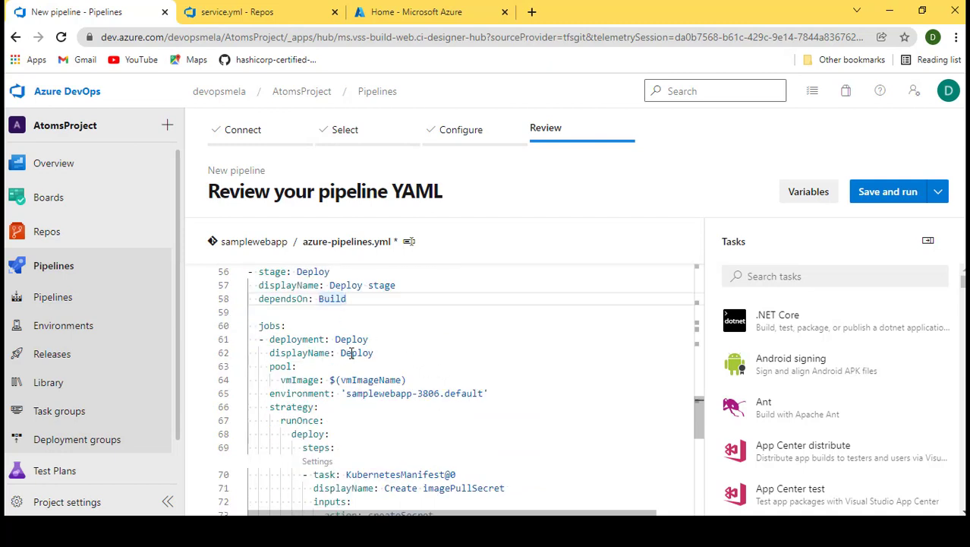
scroll(350, 353, down, 1)
drag(280, 344, 417, 345)
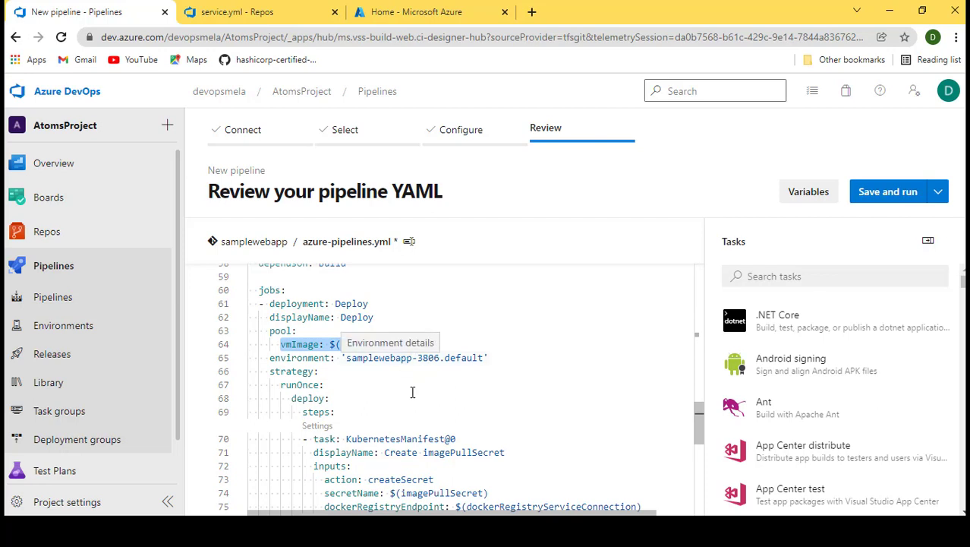
- Review the Deploy stage's two KubernetesManifest tasks, including the createSecret inputs and the deployment.yml and service.yml manifest paths
scroll(412, 393, down, 1)
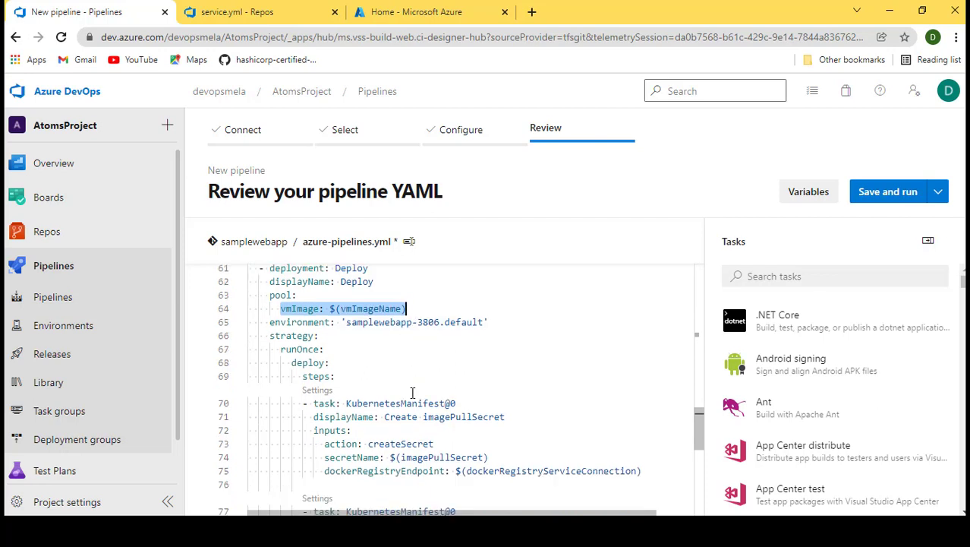
scroll(413, 392, down, 2)
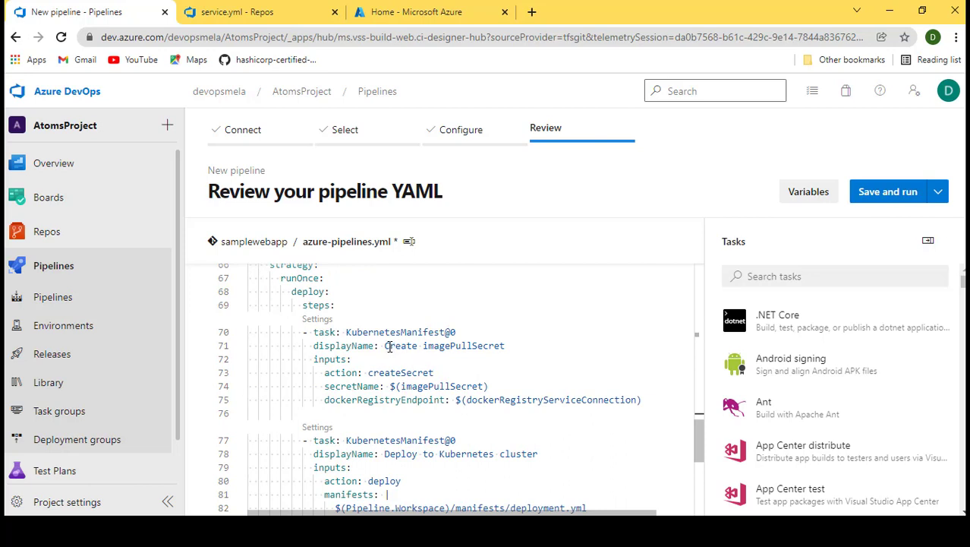
drag(386, 346, 507, 345)
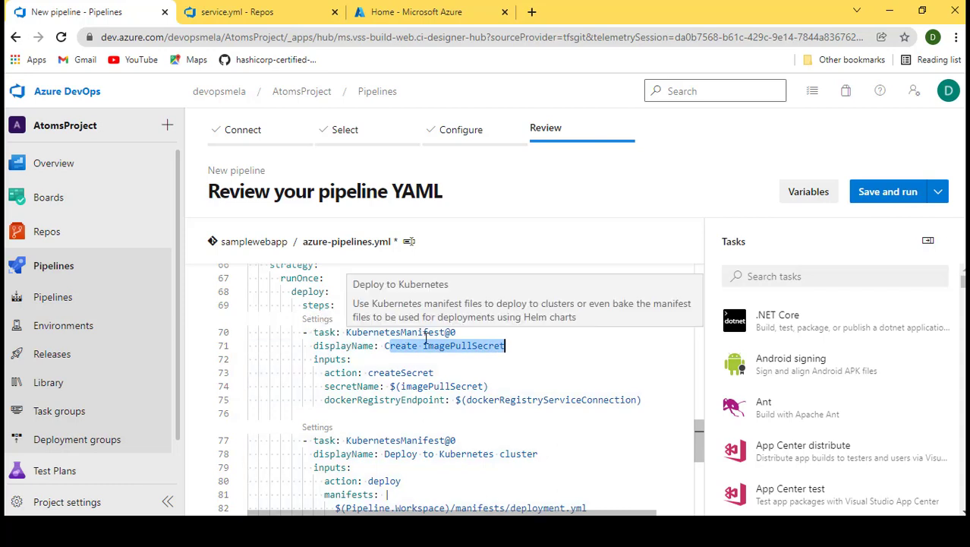
scroll(425, 335, down, 1)
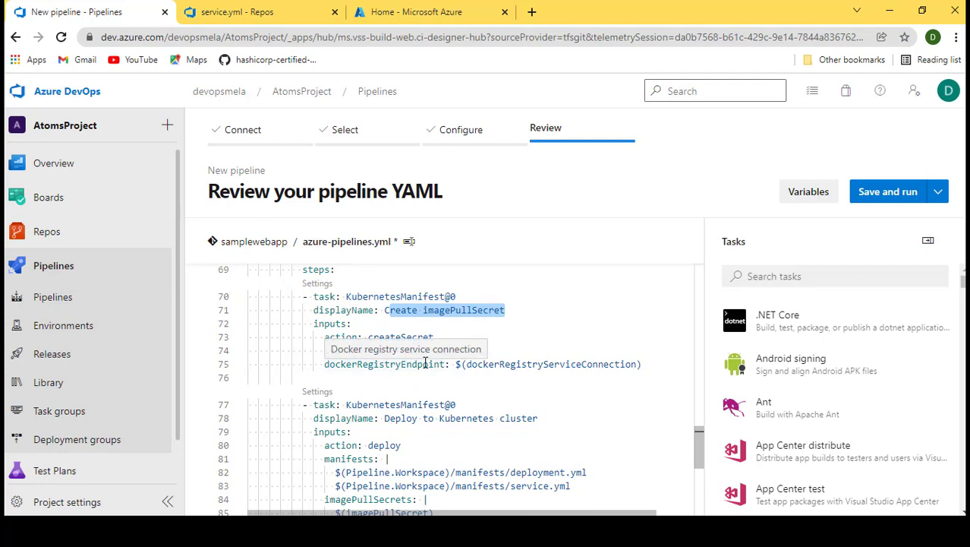
scroll(431, 365, down, 1)
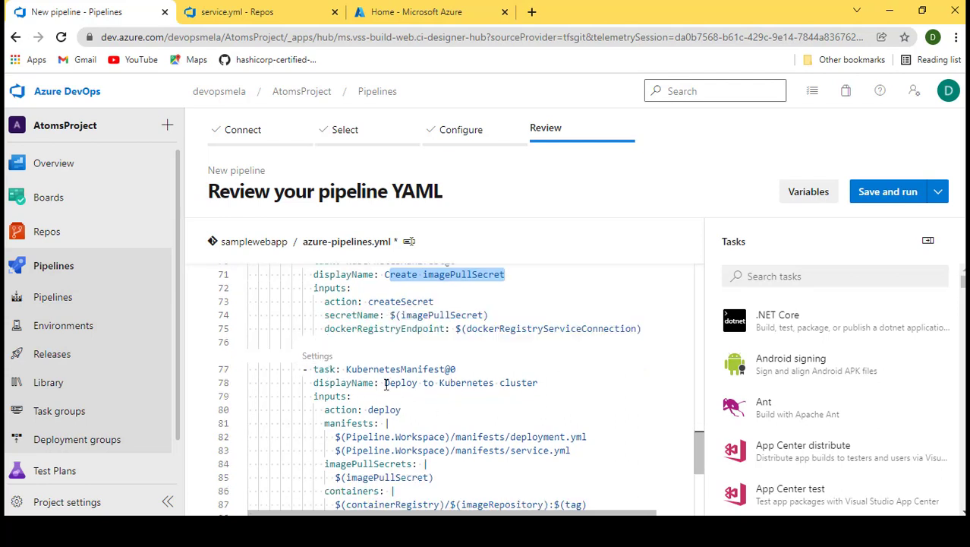
scroll(372, 391, down, 2)
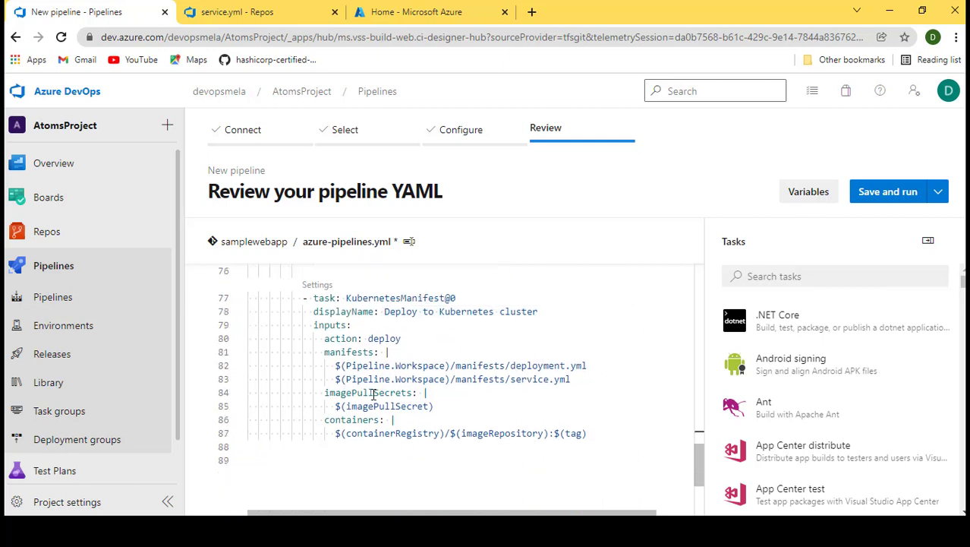
double_click(370, 338)
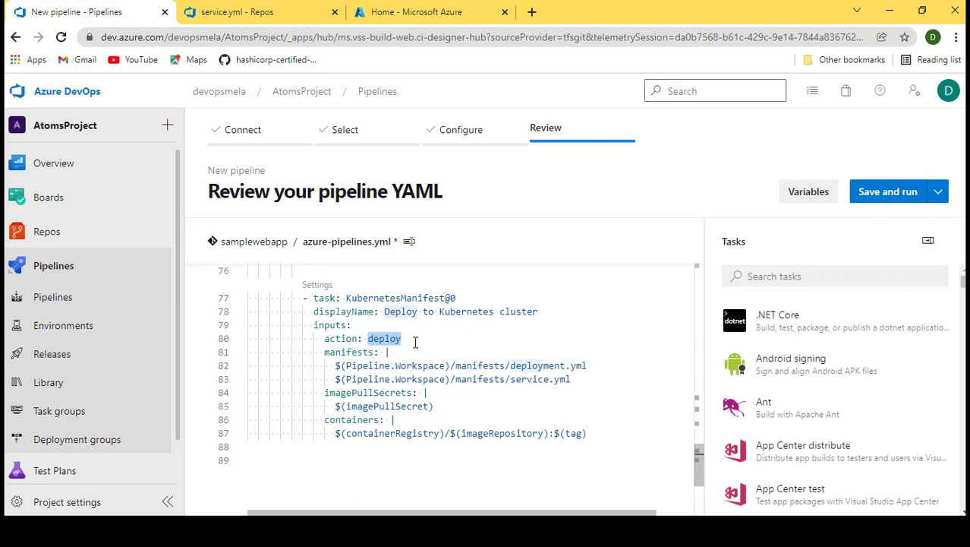
click(496, 339)
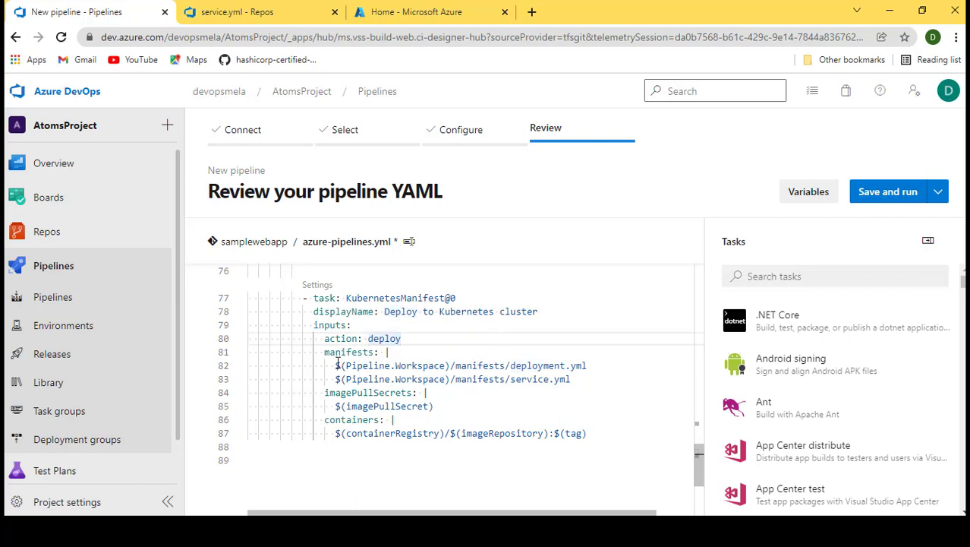
drag(333, 363, 589, 375)
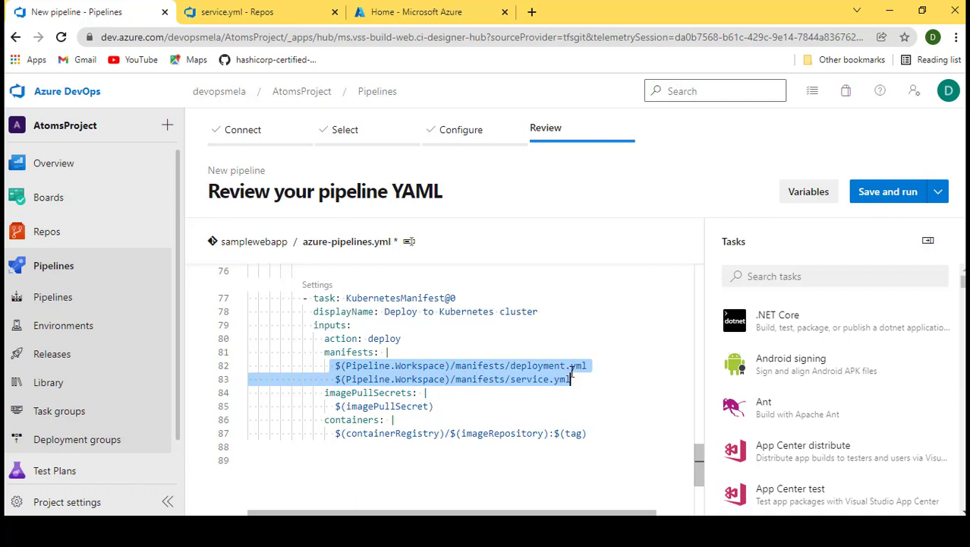
click(596, 371)
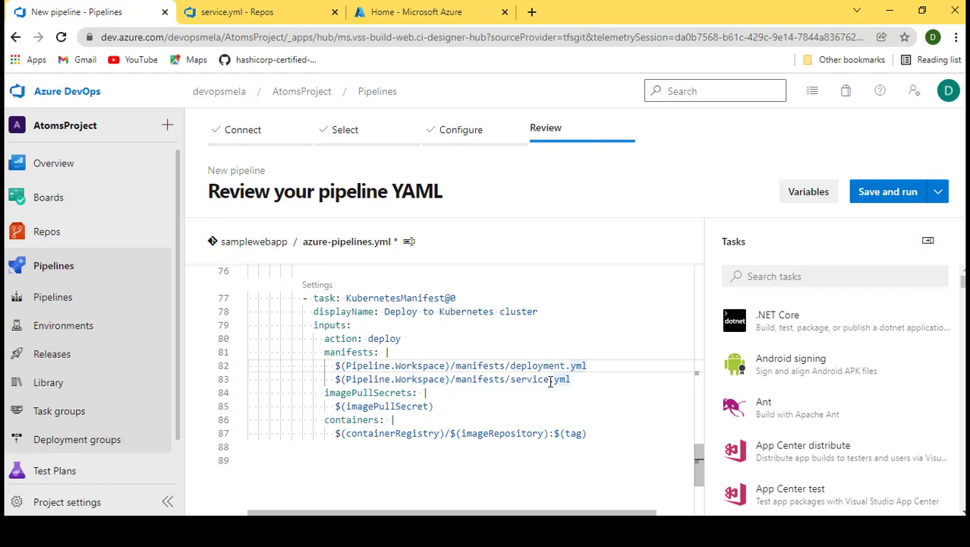
scroll(562, 383, down, 1)
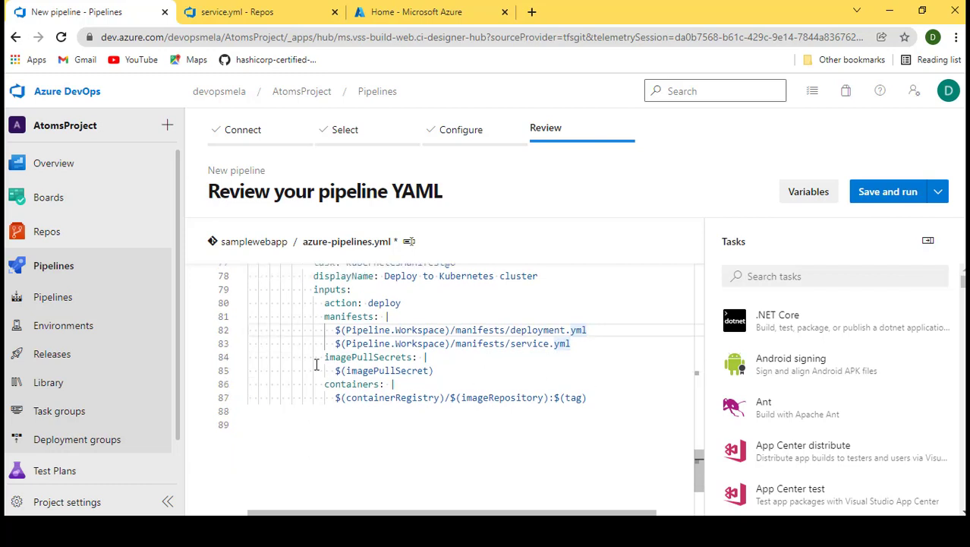
drag(324, 360, 431, 371)
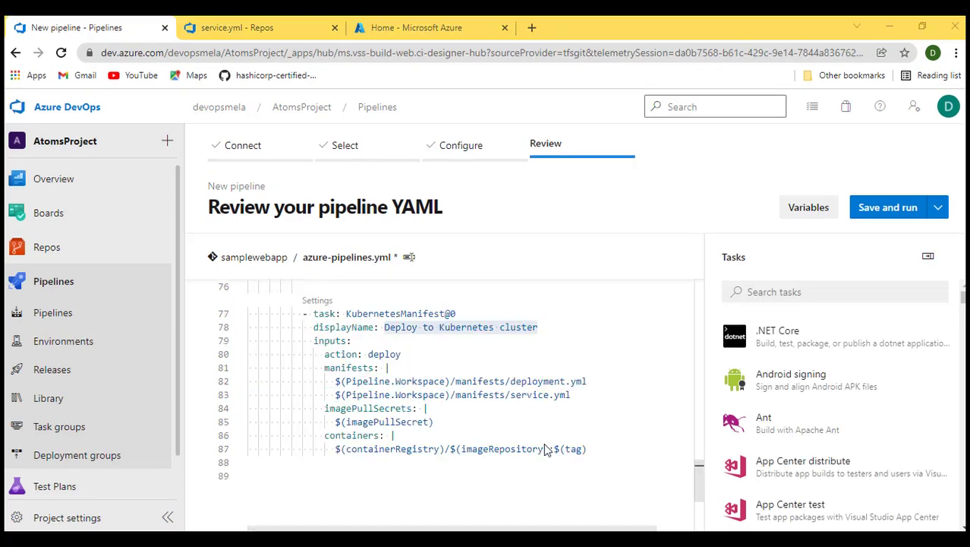
- Scroll through the whole pipeline YAML from the variables down to the deploy task's manifests to check it
drag(617, 459, 357, 258)
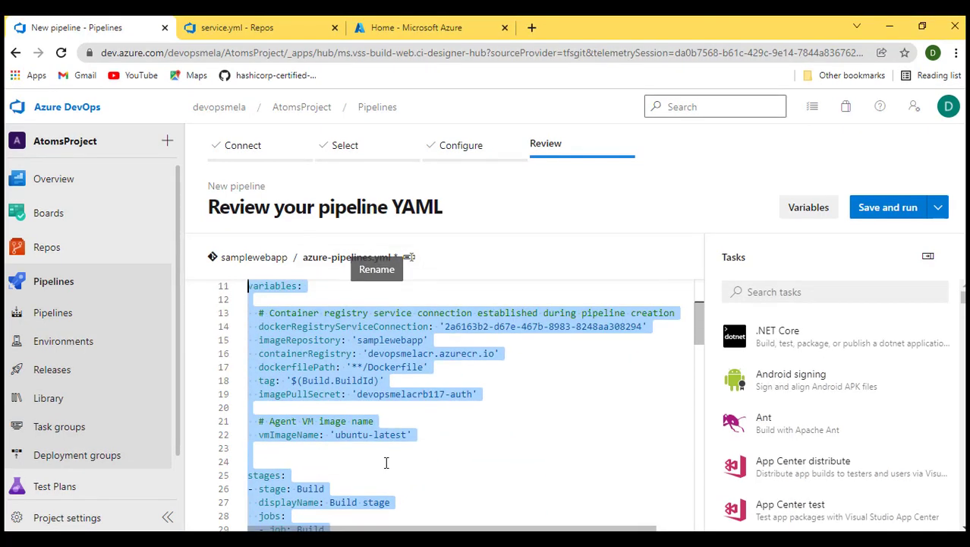
scroll(385, 461, down, 5)
scroll(386, 462, down, 4)
click(568, 431)
scroll(559, 435, down, 7)
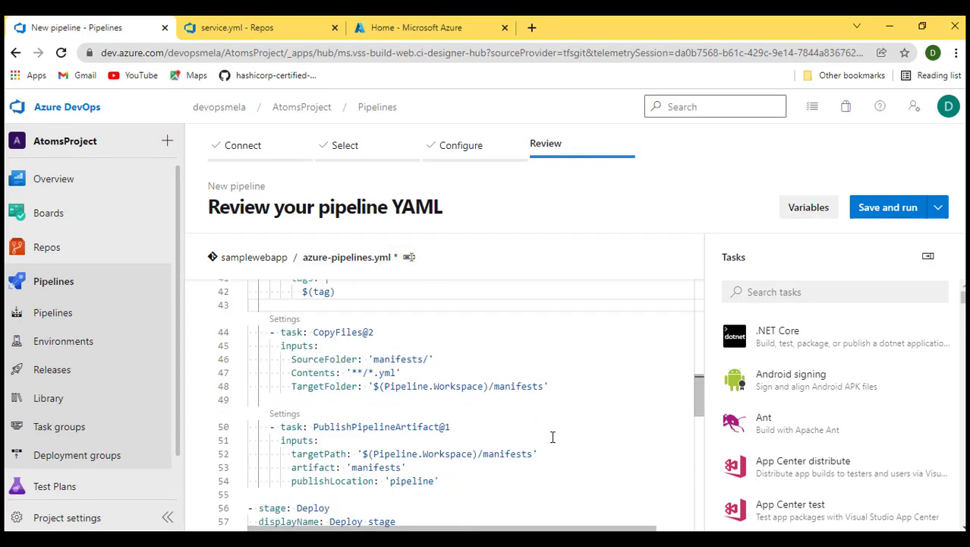
scroll(553, 436, down, 8)
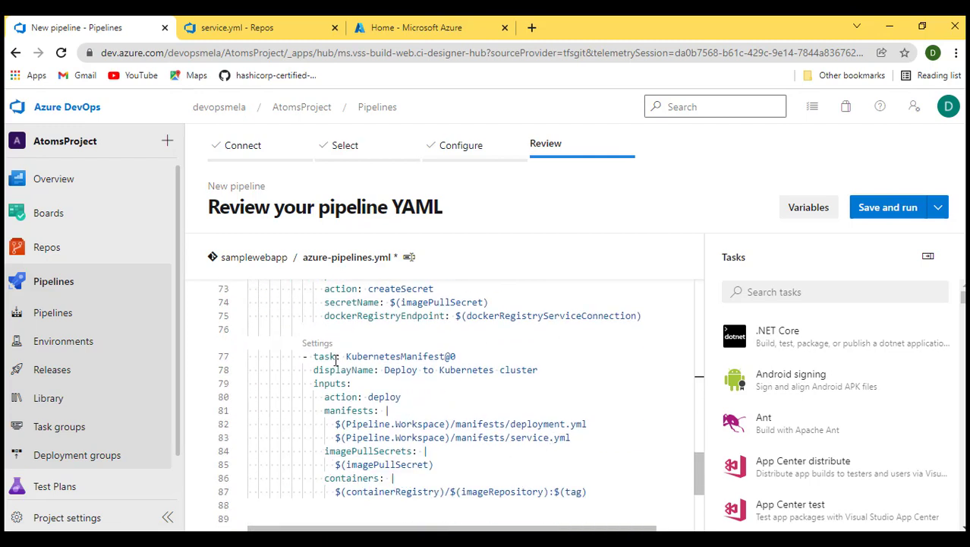
drag(327, 365, 606, 490)
click(595, 439)
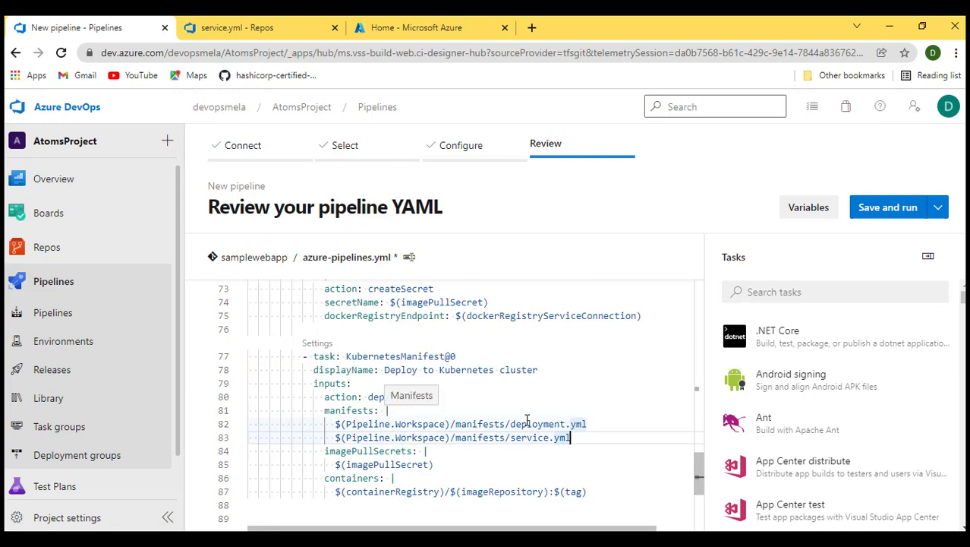
- Save the pipeline YAML with the commit message "Set up CI with Azure Pipelines" directly to the main branch
click(938, 207)
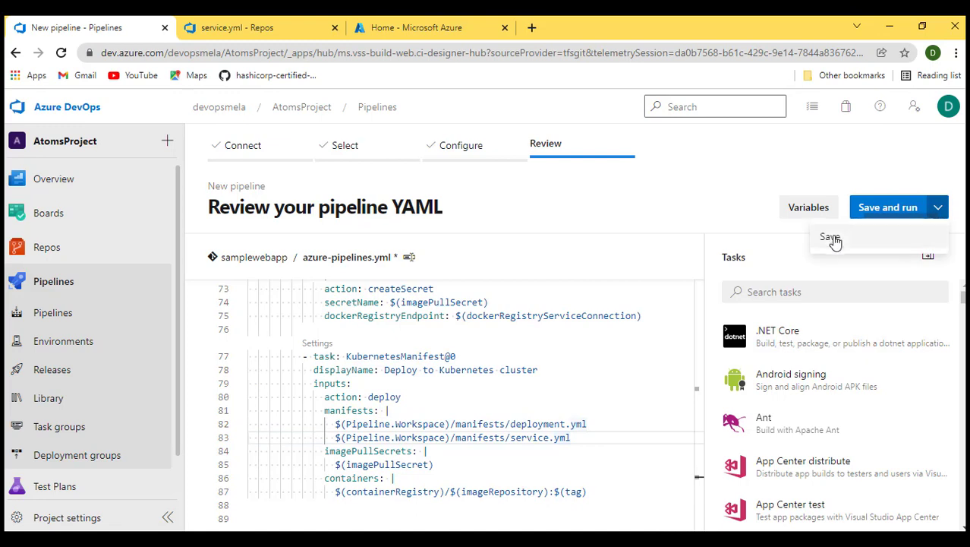
click(834, 238)
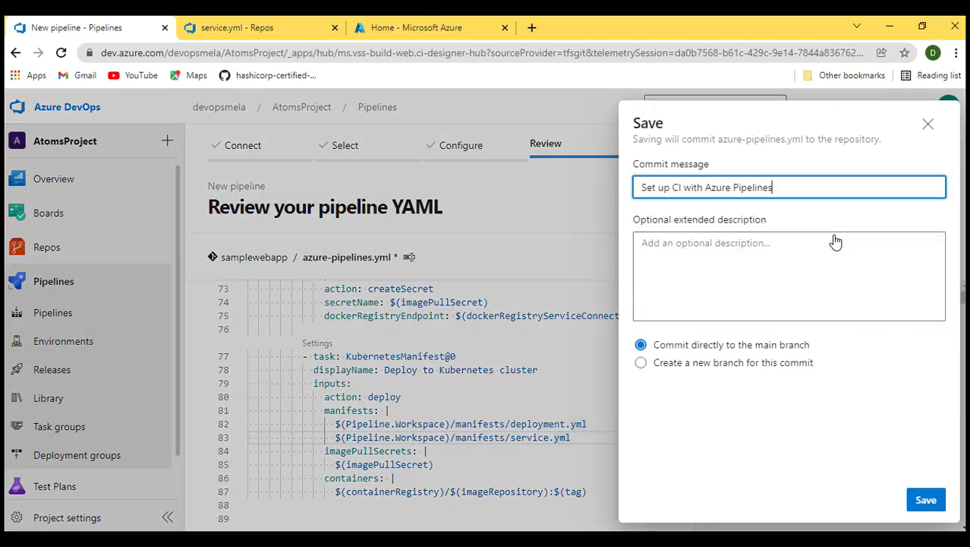
click(936, 498)
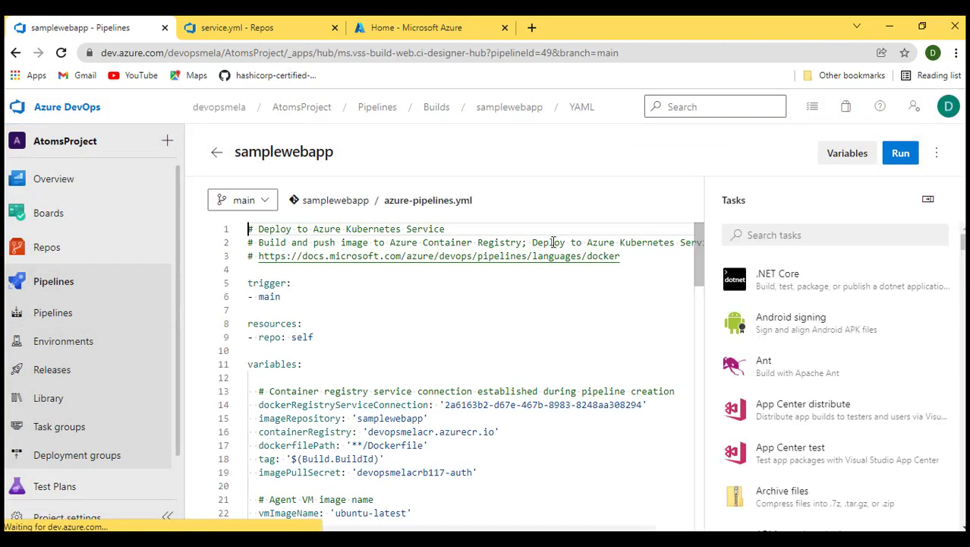
- Rename the pipeline as samplewebapp_build_deploy in the root folder
click(936, 153)
click(333, 151)
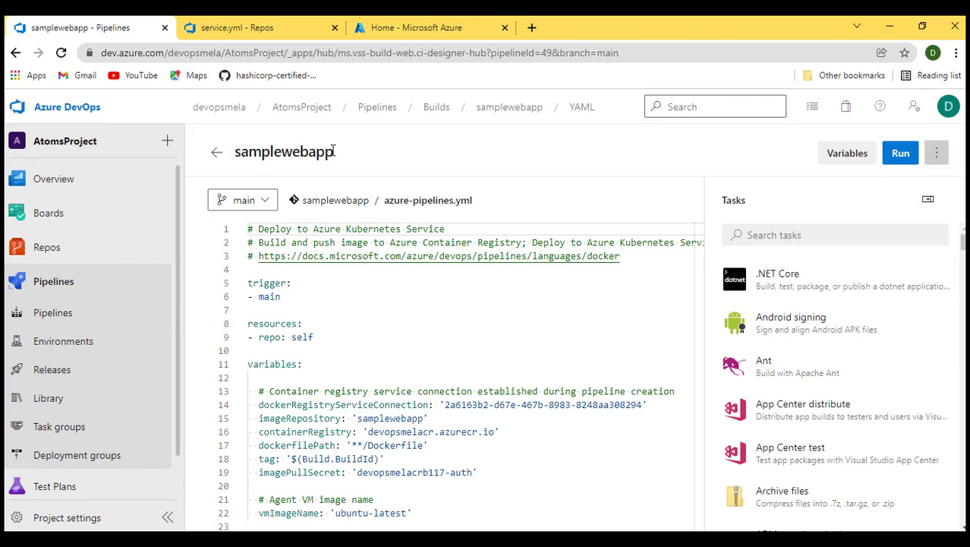
click(216, 152)
click(937, 155)
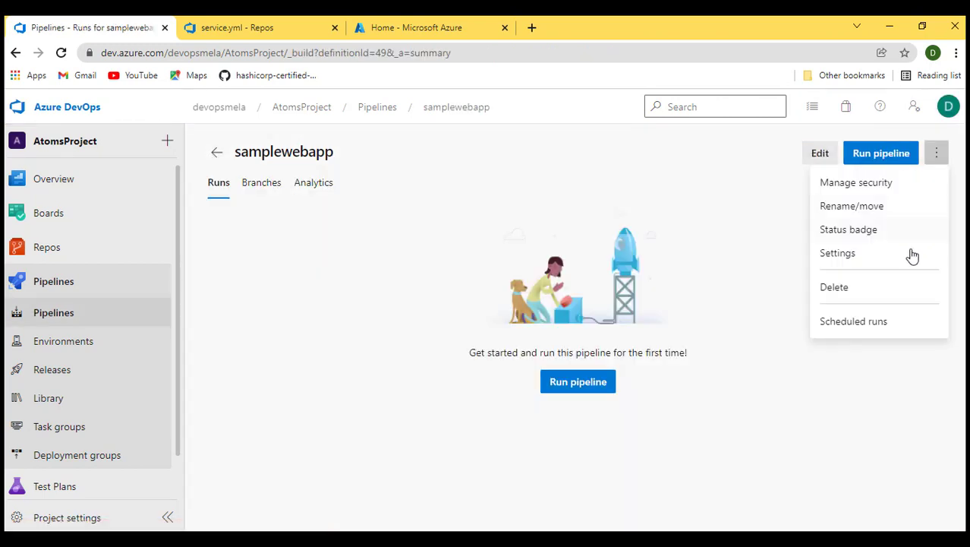
click(849, 207)
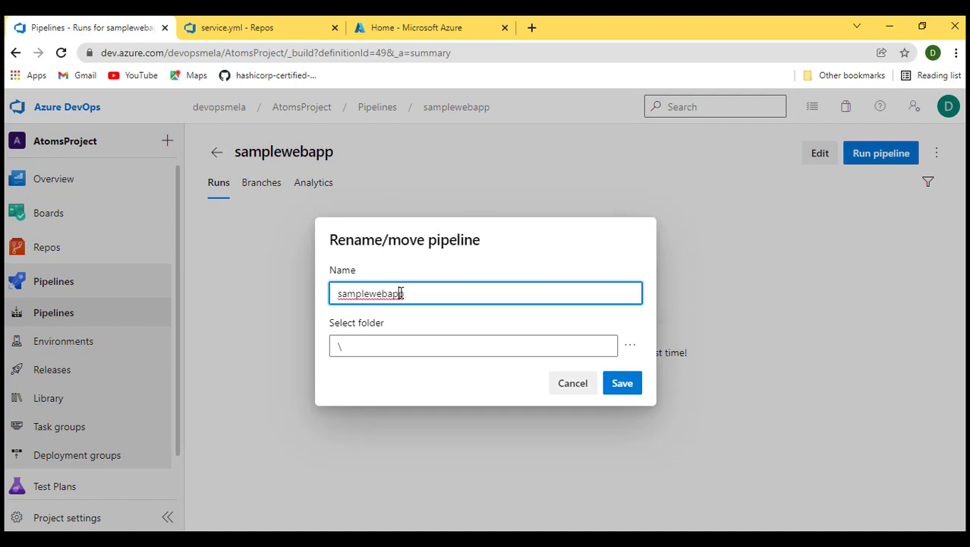
click(410, 293)
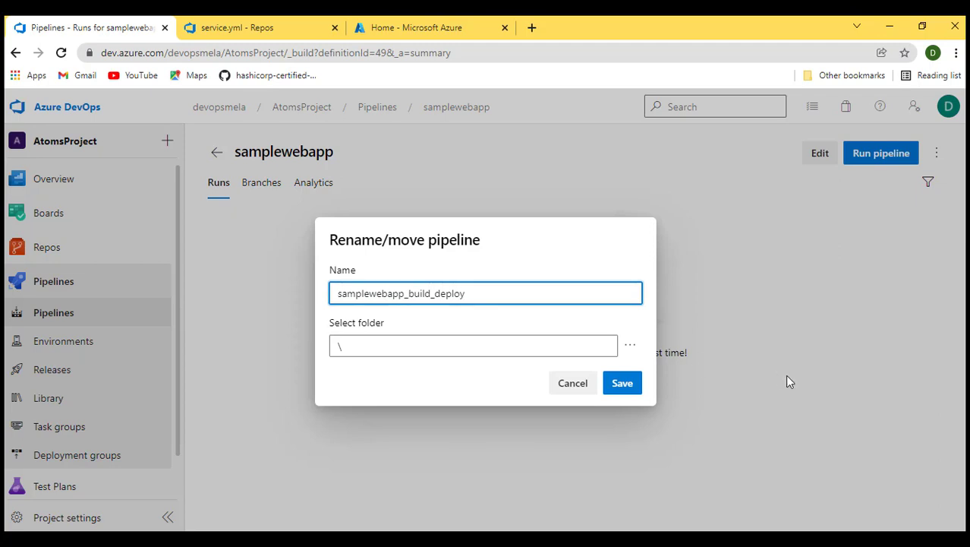
click(633, 383)
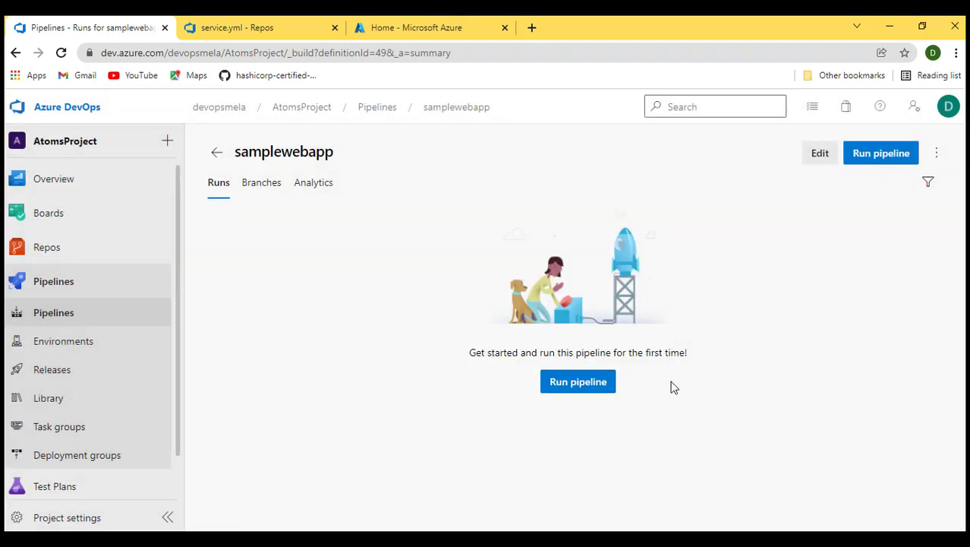
- Run the pipeline on the main branch and open the Build stage job logs
click(585, 386)
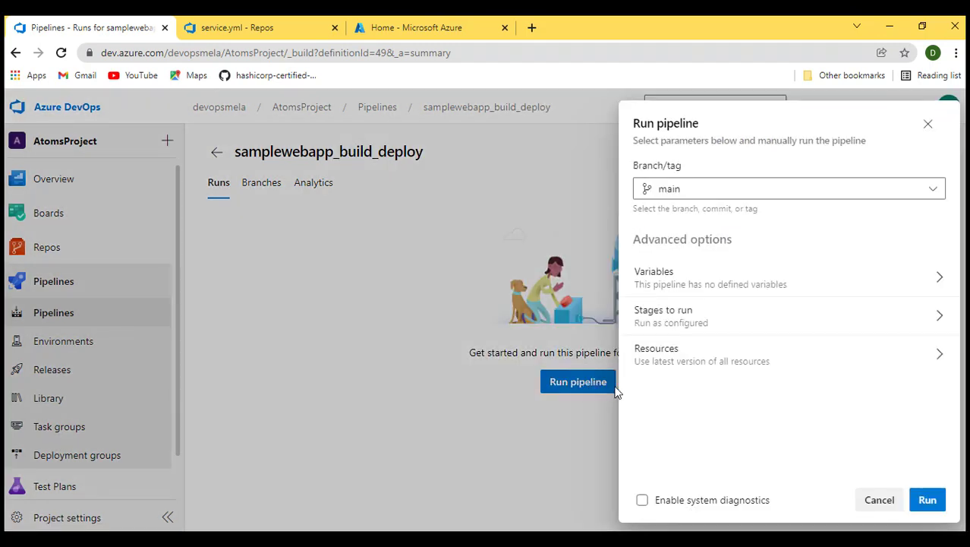
click(929, 503)
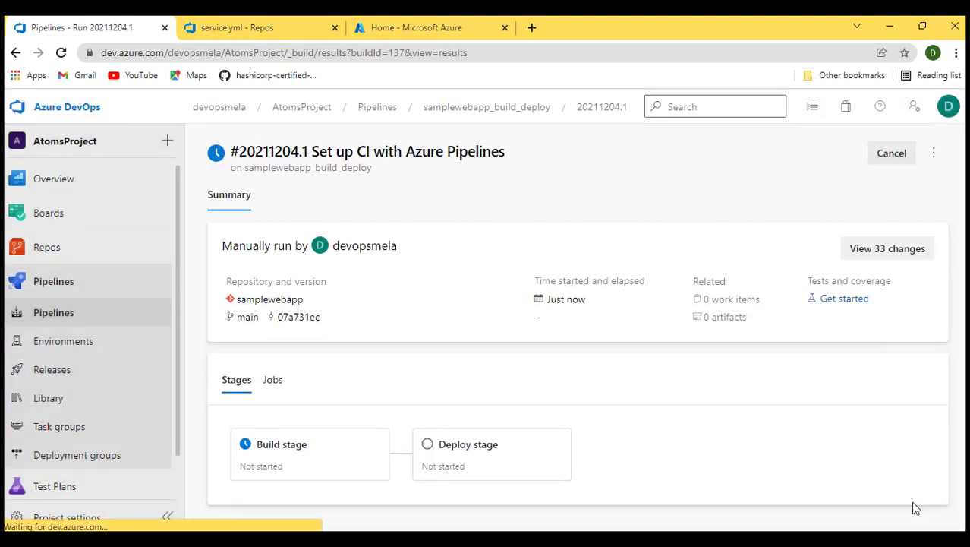
click(282, 446)
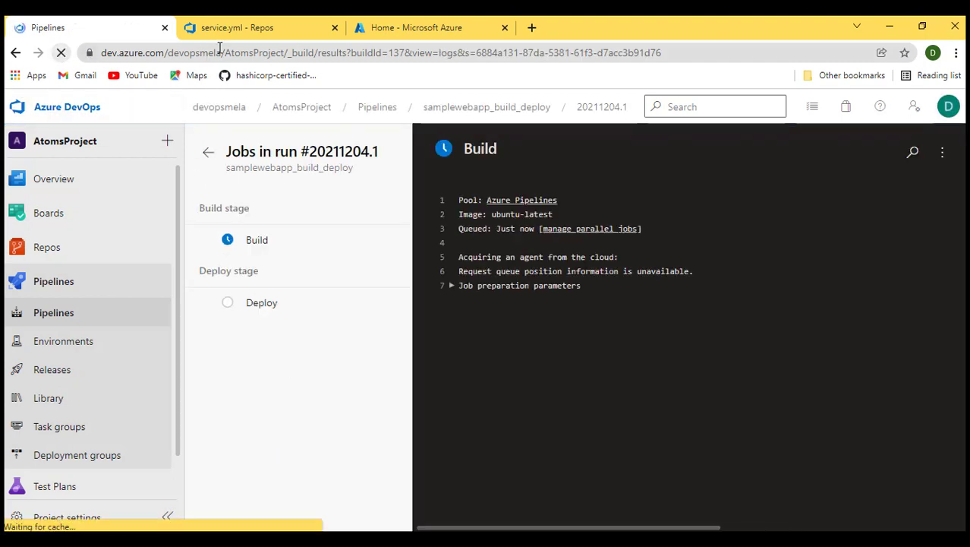
- Open the devopsmelacr container registry in the Azure portal and view its repositories
click(372, 27)
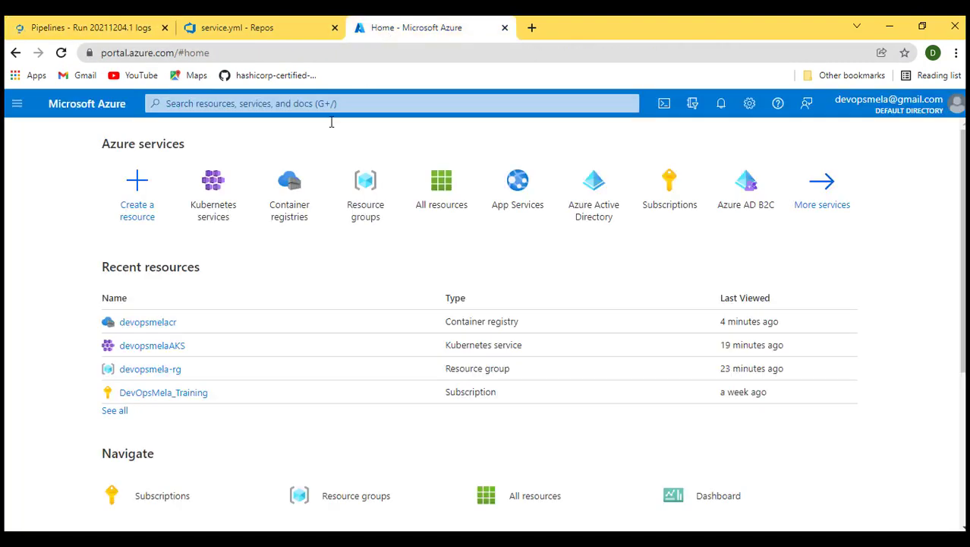
click(149, 325)
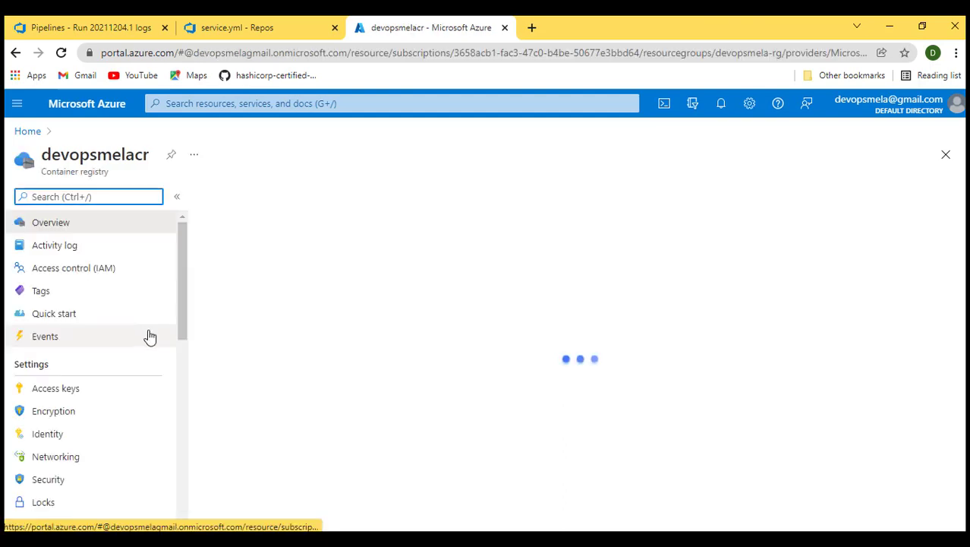
scroll(79, 403, down, 1)
scroll(80, 407, down, 2)
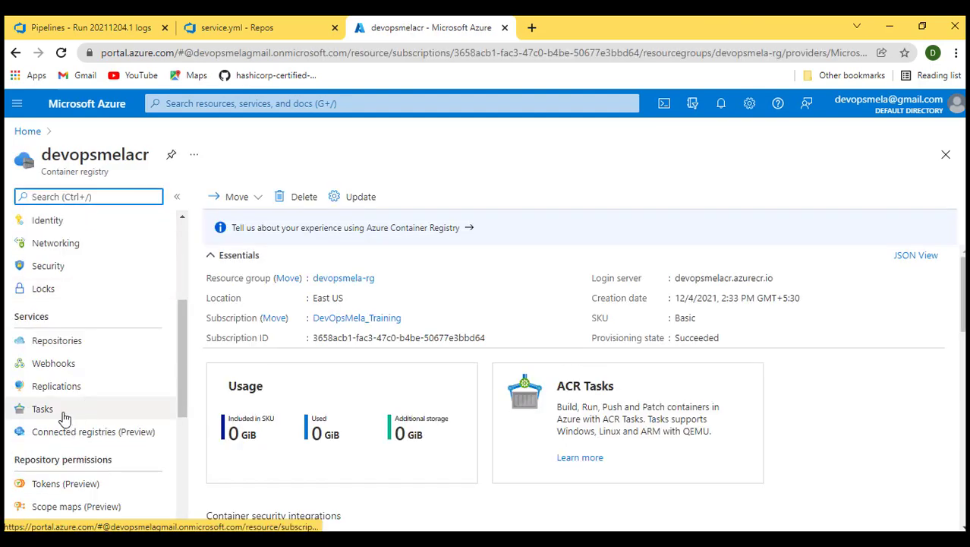
click(46, 343)
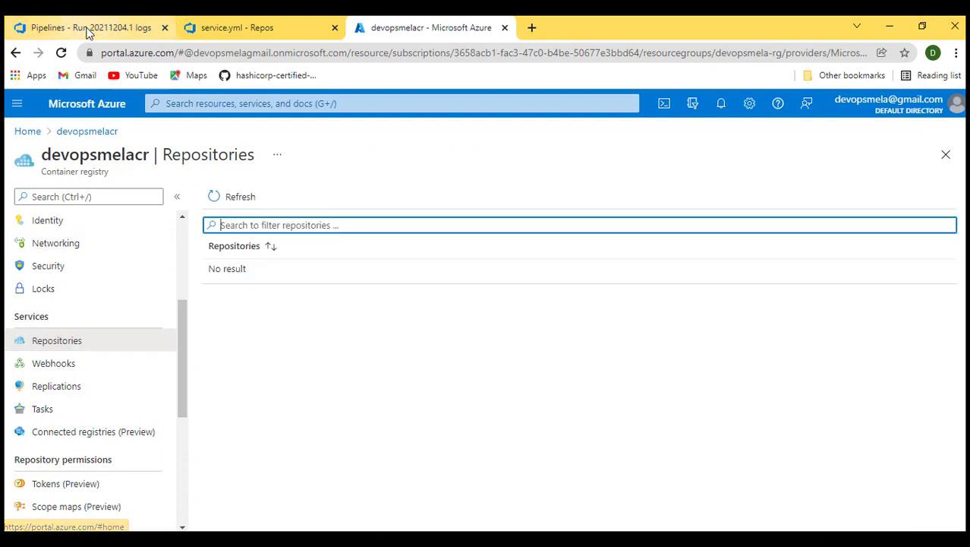
- Return to the pipeline run and follow the Build job's step logs after refreshing the page
click(100, 34)
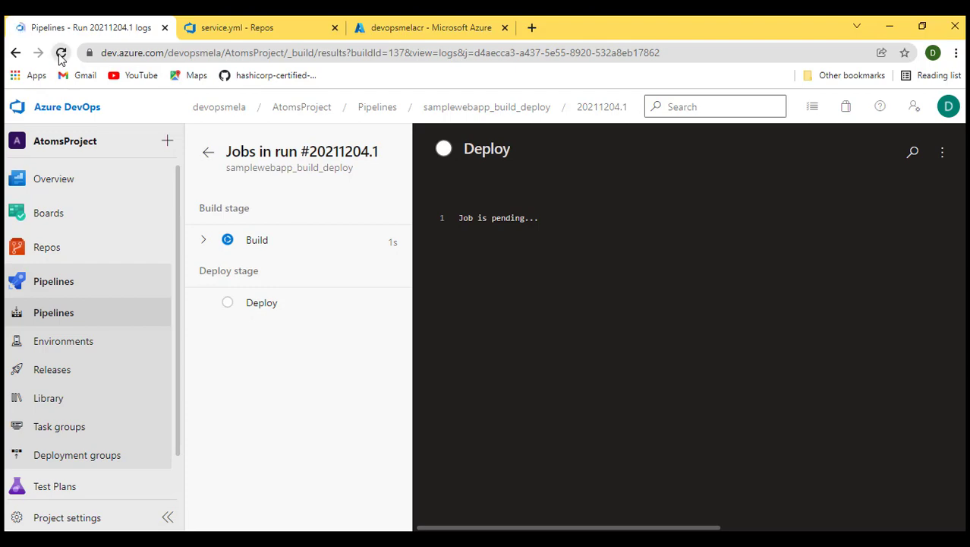
click(203, 241)
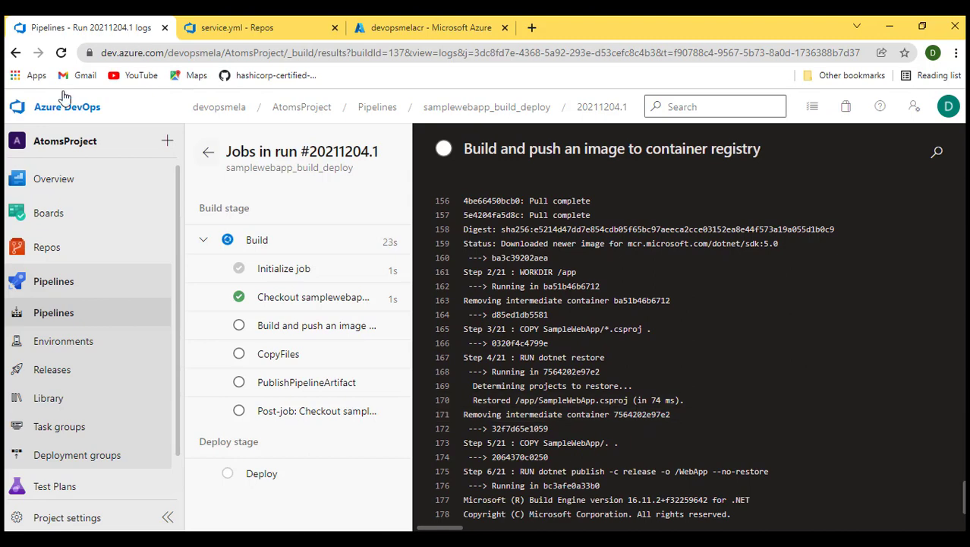
click(61, 52)
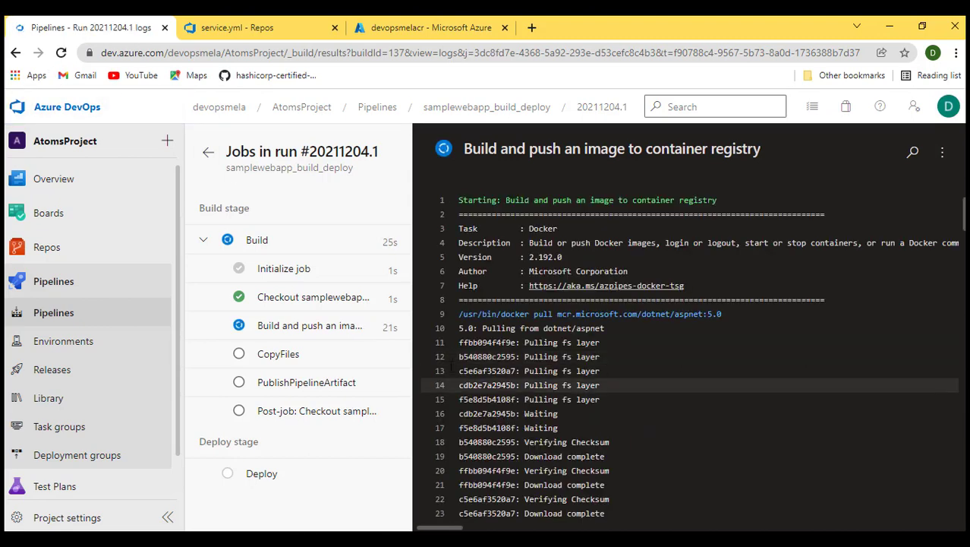
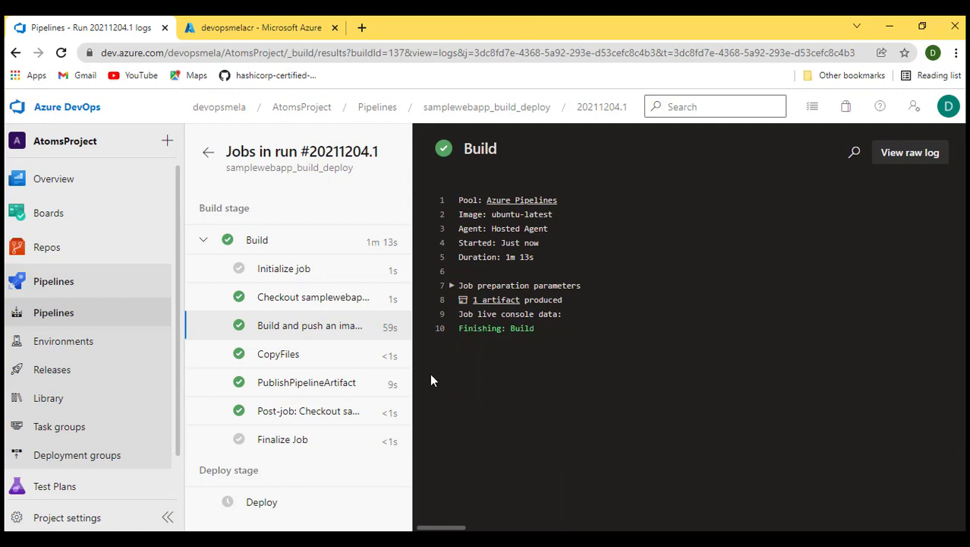
- Review the CopyFiles and PublishPipelineArtifact step logs of the Build job
click(293, 356)
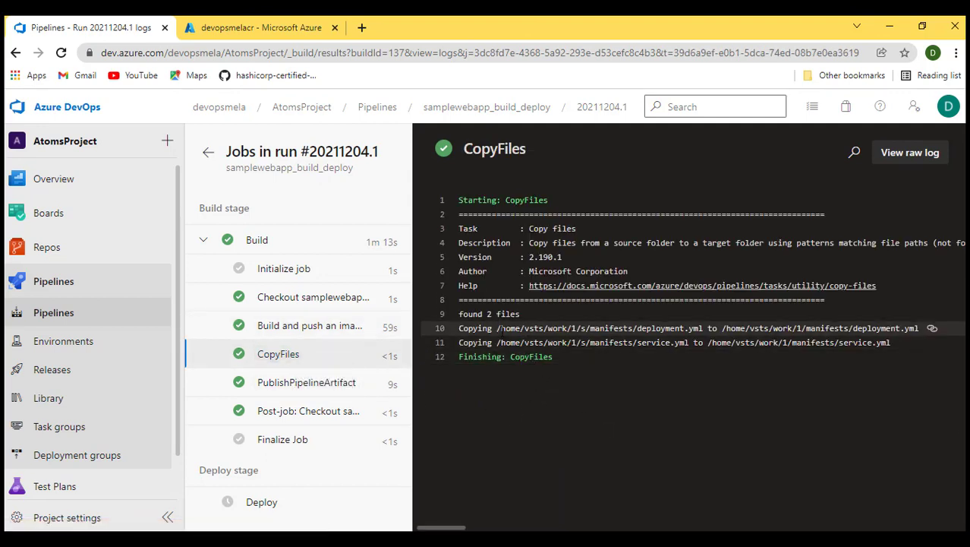
drag(499, 328, 656, 328)
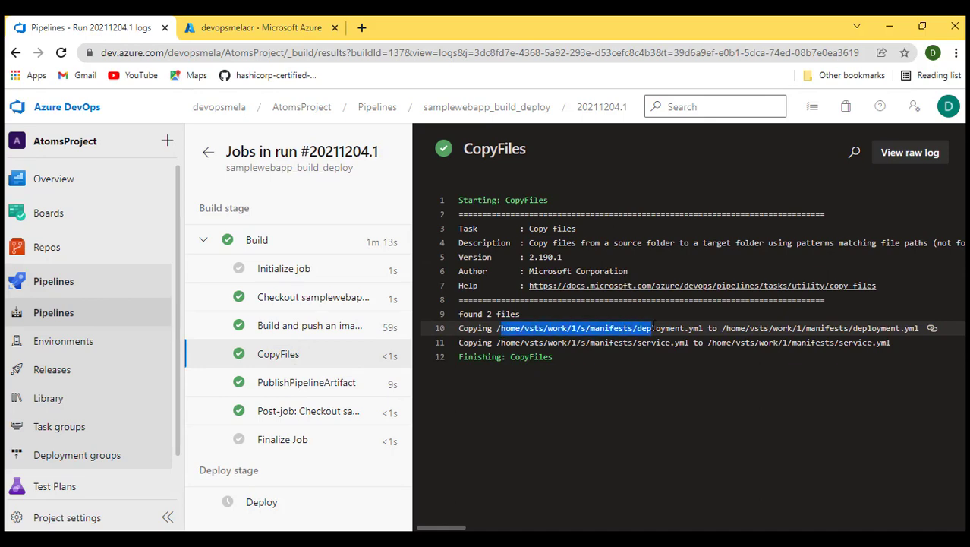
click(319, 386)
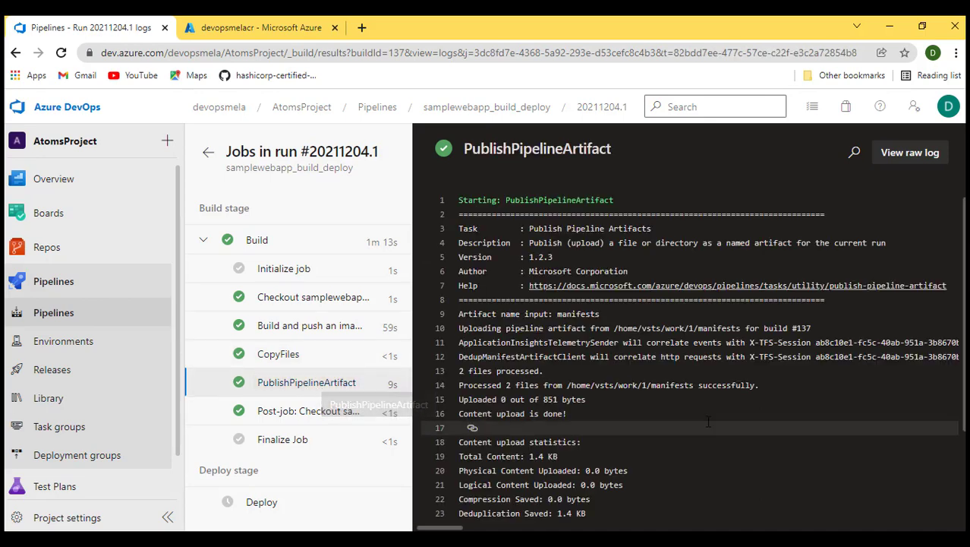
scroll(707, 422, down, 2)
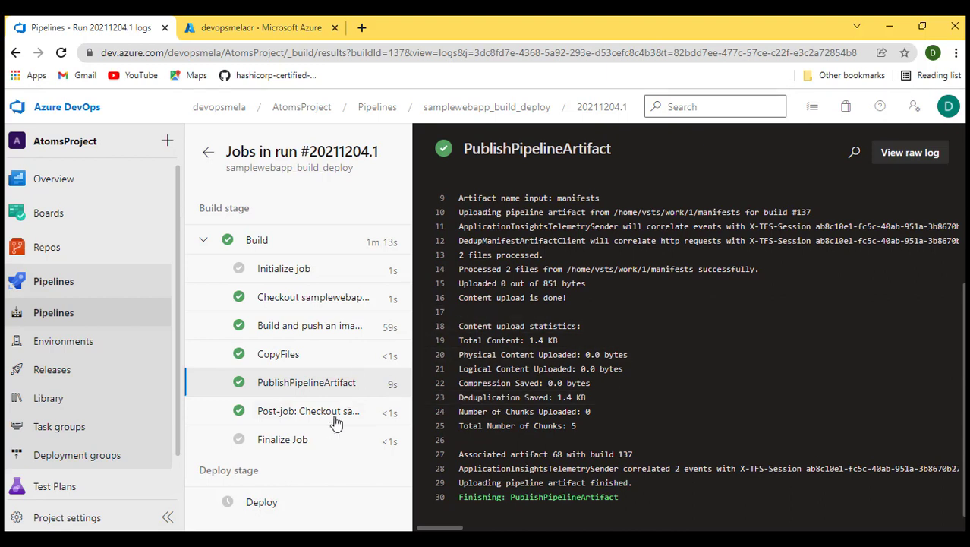
- Open the Build job's published artifact and expand the manifests folder to see its files
click(262, 241)
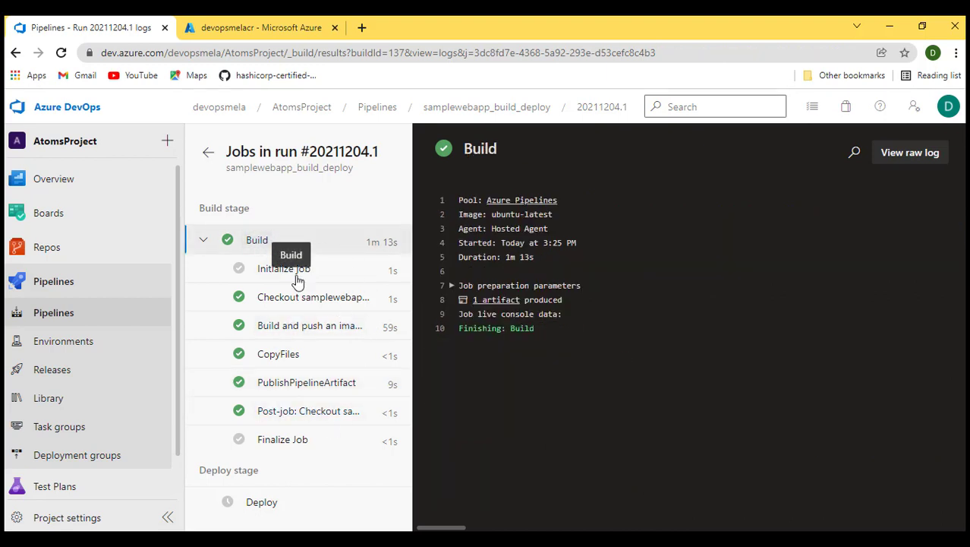
click(501, 301)
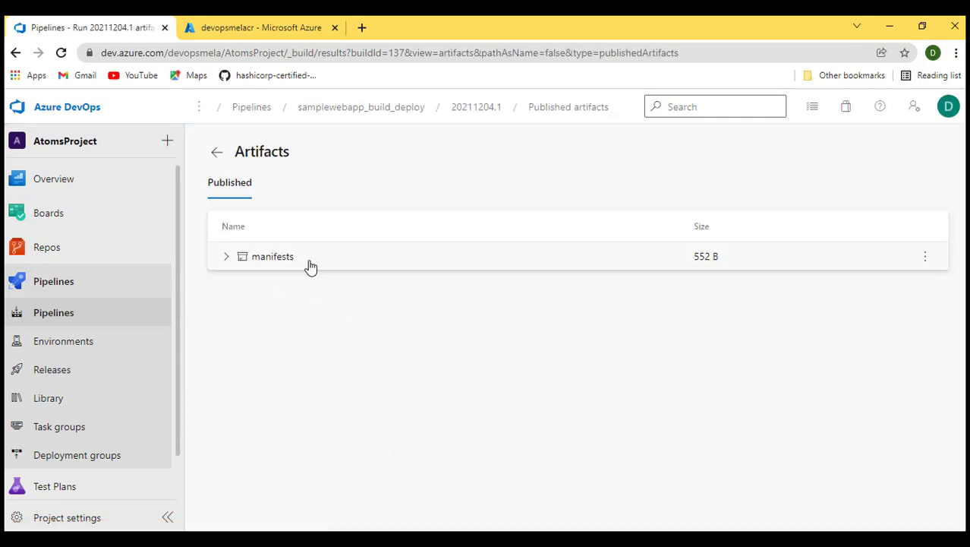
click(226, 258)
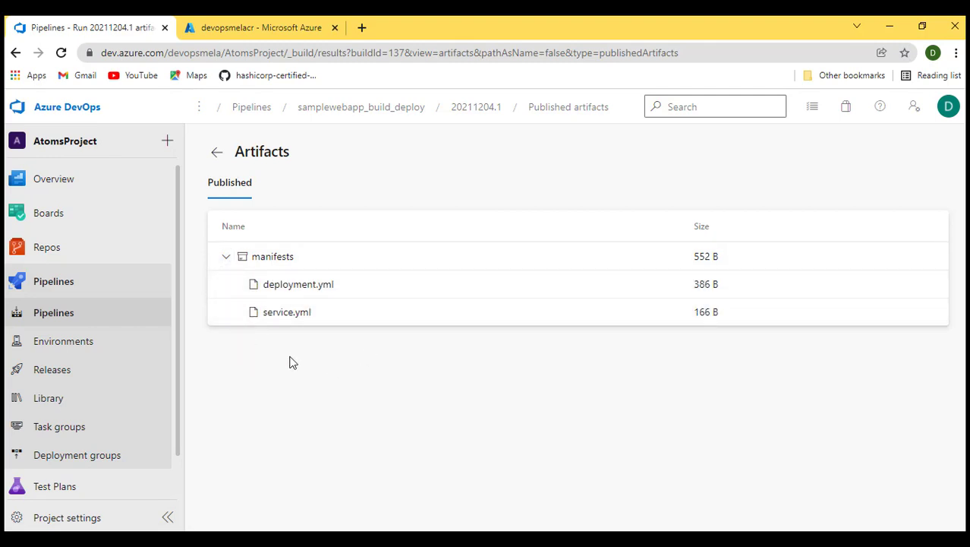
- Open the pipeline run's waiting Deploy stage and view its checks and manual validations
click(65, 319)
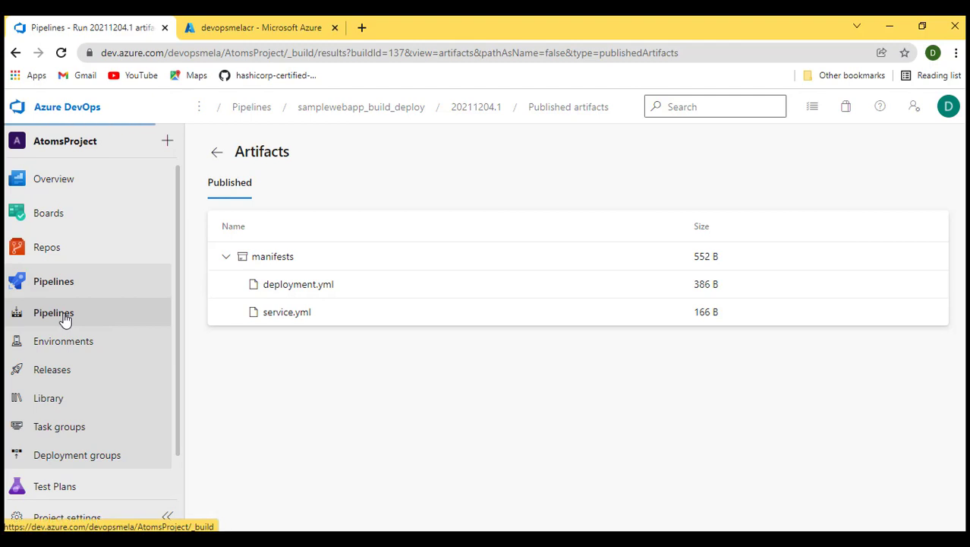
click(311, 292)
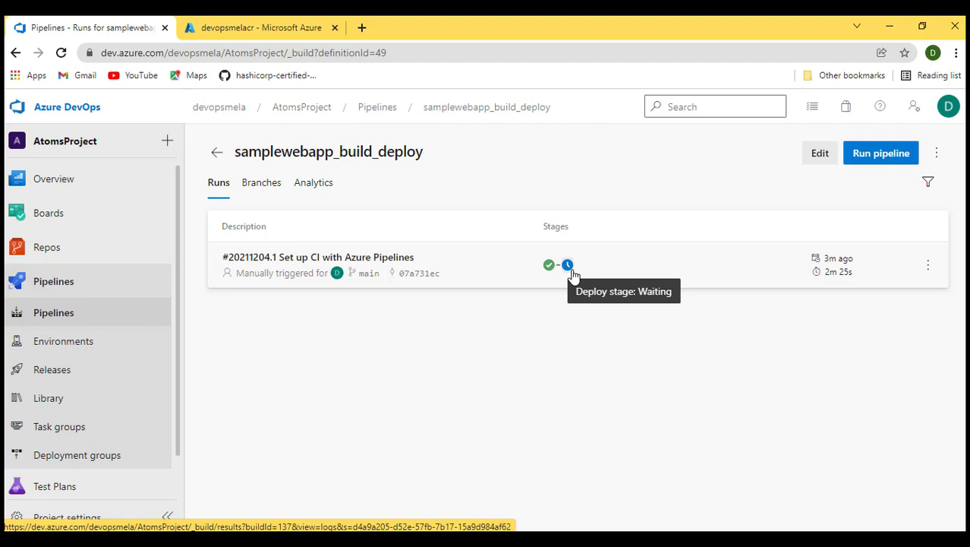
click(384, 260)
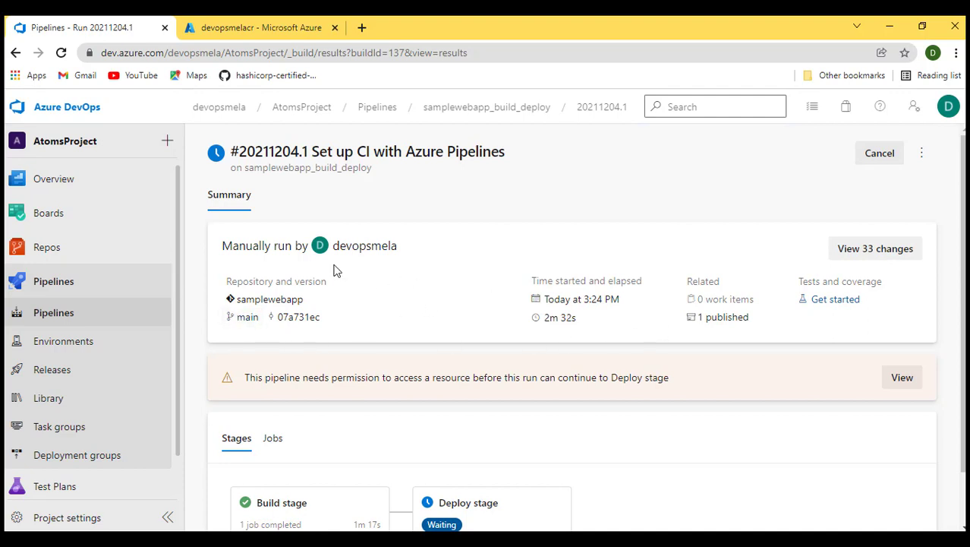
scroll(467, 304, down, 2)
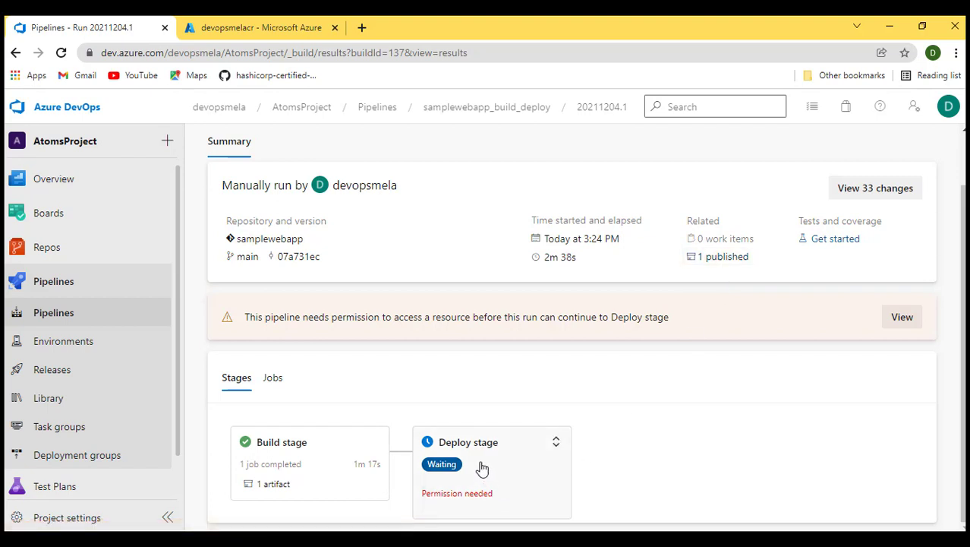
click(448, 467)
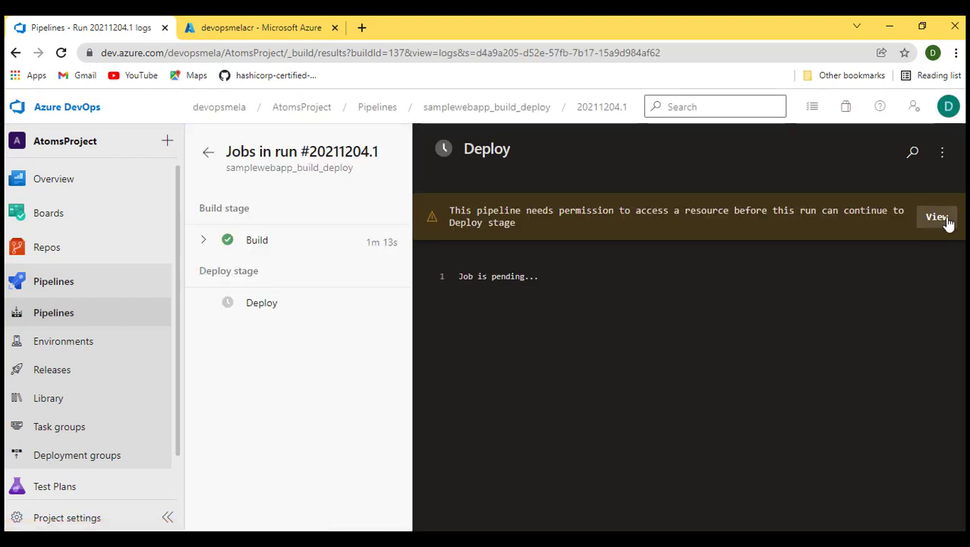
click(936, 216)
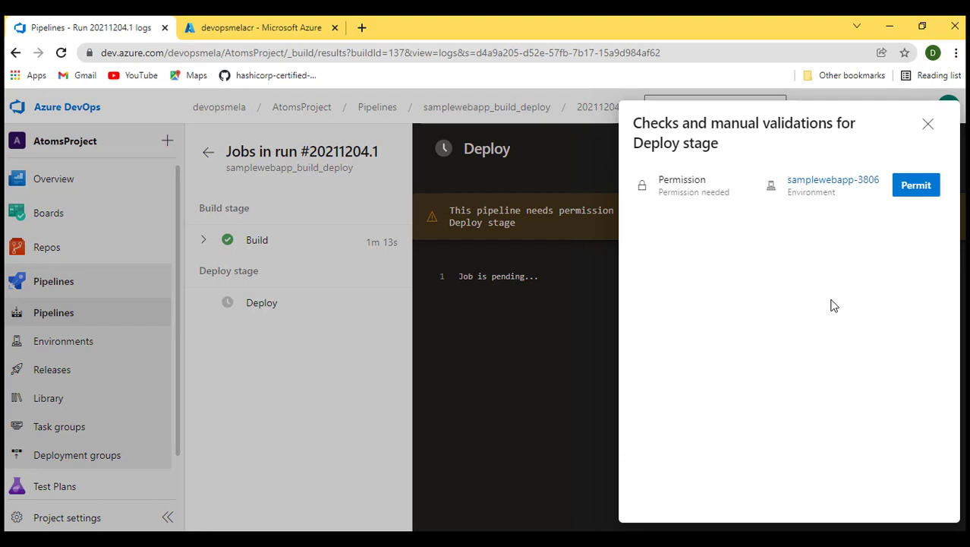
- Refresh the devopsmelacr repositories and inspect the samplewebapp repository's image tags
click(283, 31)
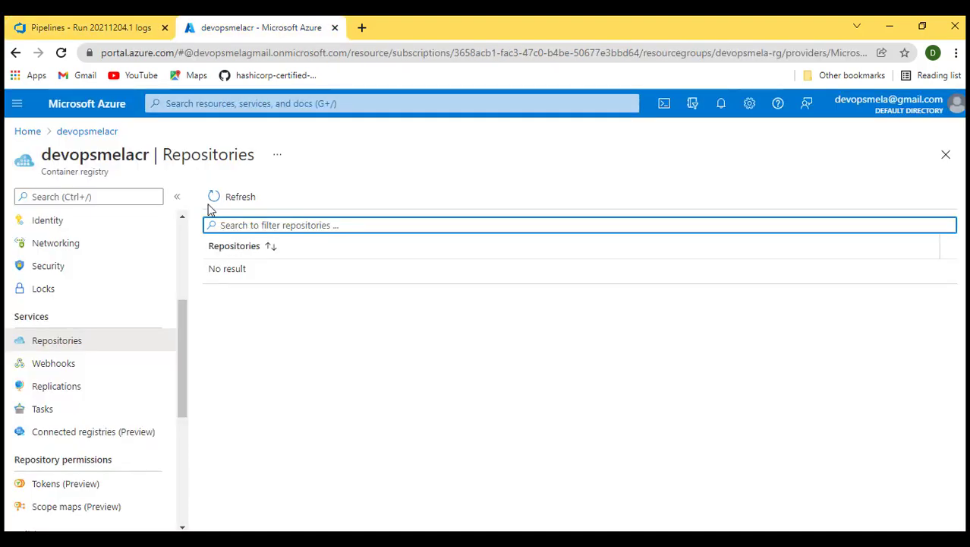
click(62, 53)
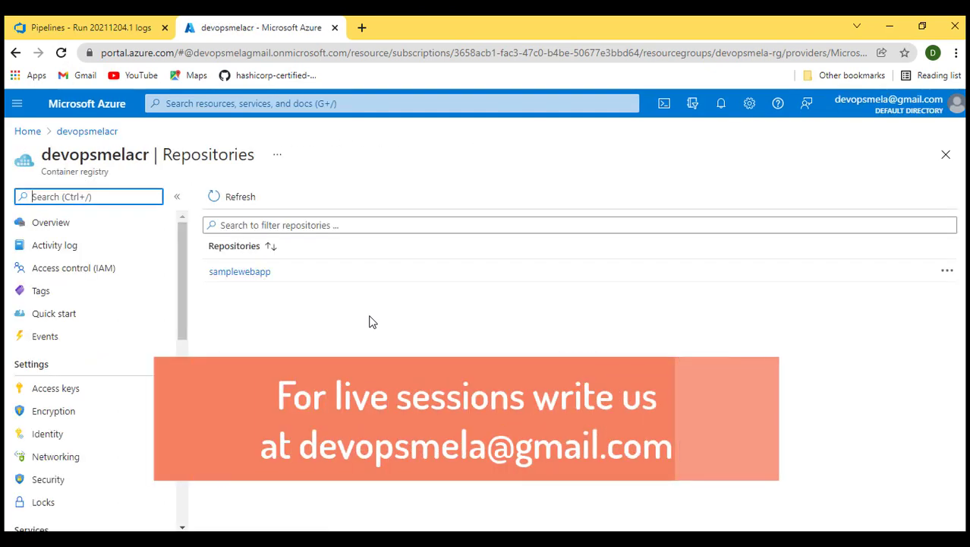
click(242, 274)
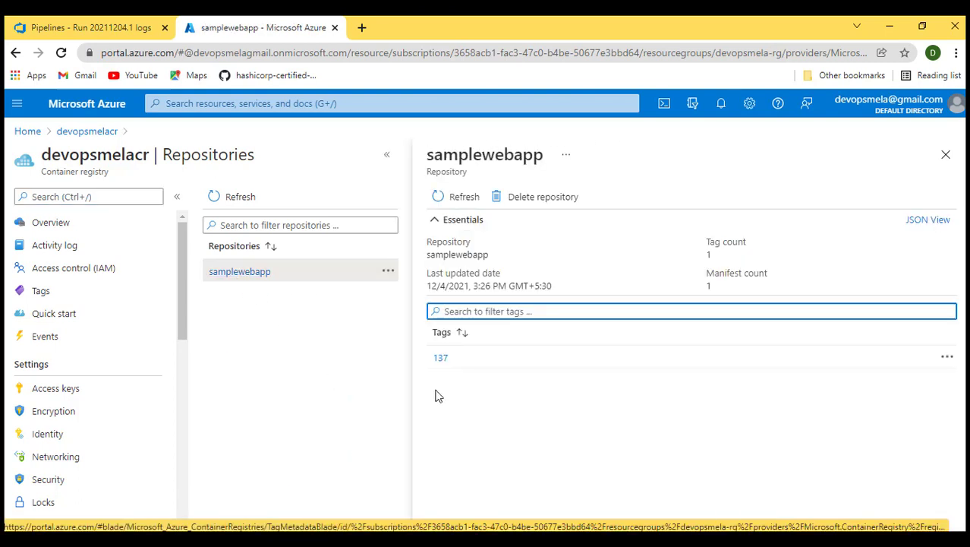
drag(466, 365, 424, 367)
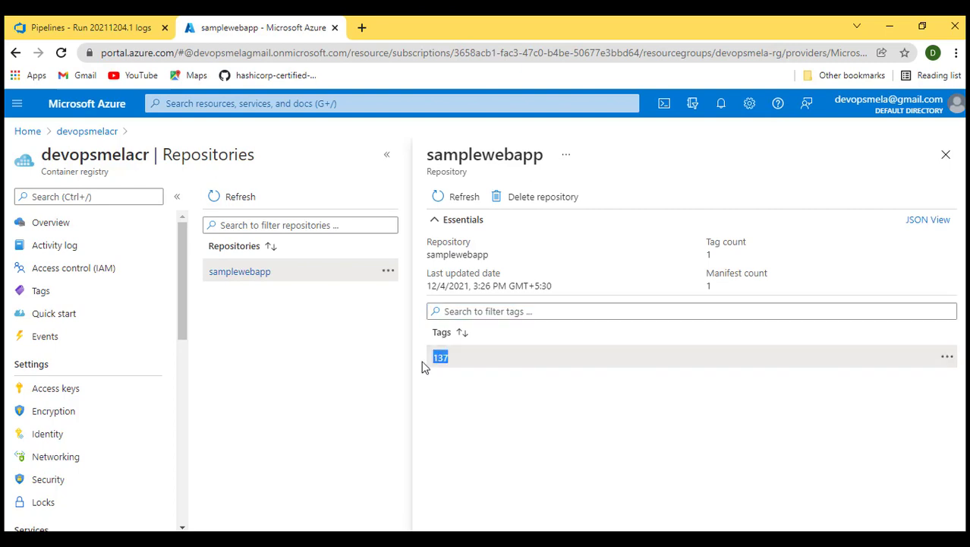
click(285, 362)
click(947, 156)
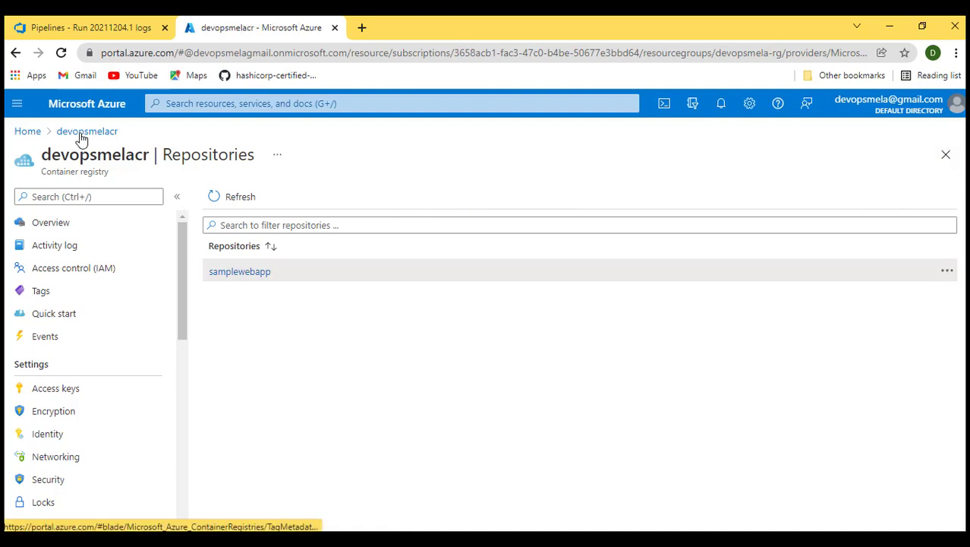
- Open the devopsmelaAKS Kubernetes service from Home and launch Cloud Shell, enlarging its pane
click(29, 132)
click(157, 347)
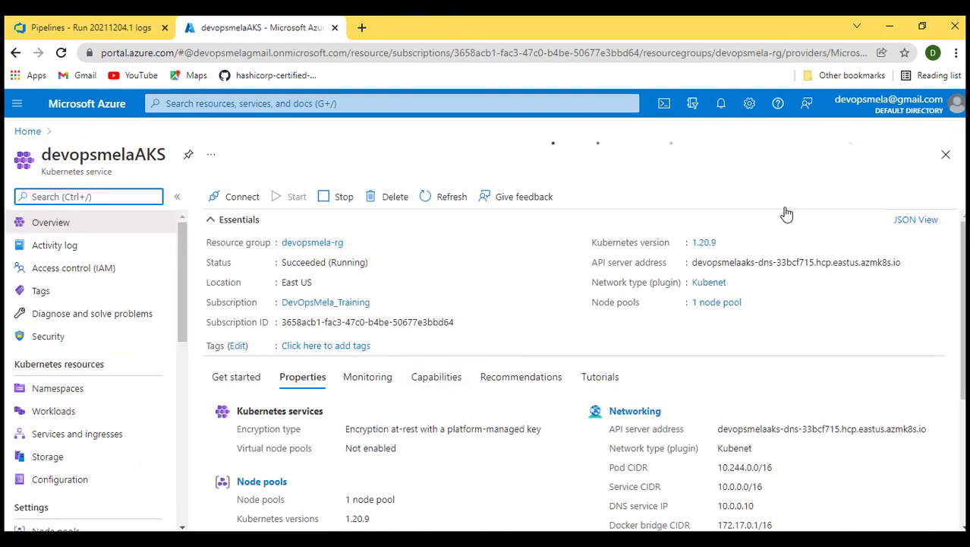
click(664, 104)
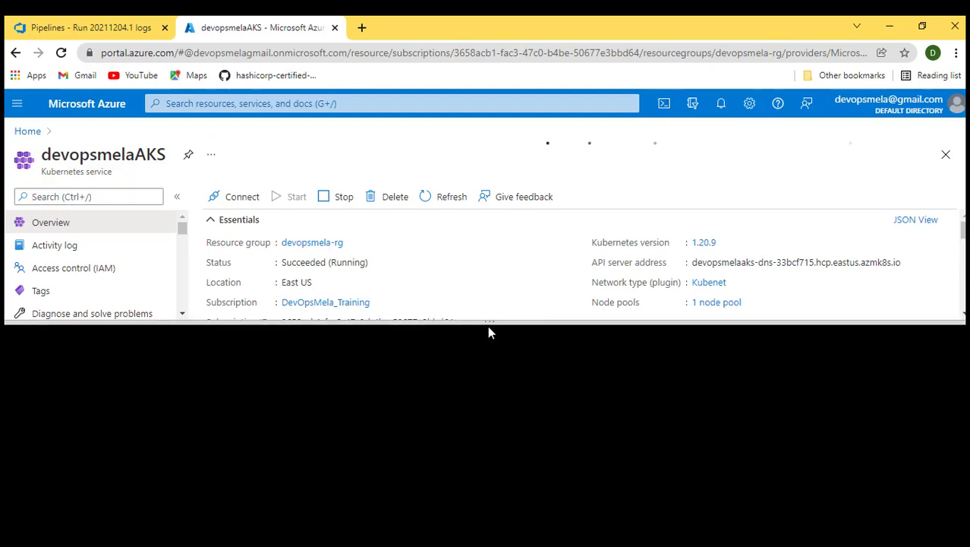
drag(489, 324, 493, 213)
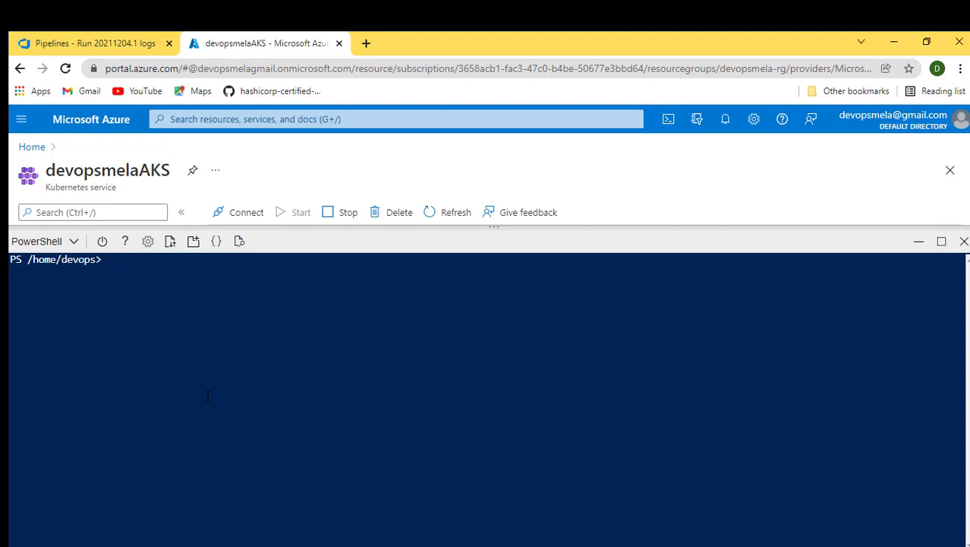
- Run kubectl version in the PowerShell Cloud Shell
text(kube)
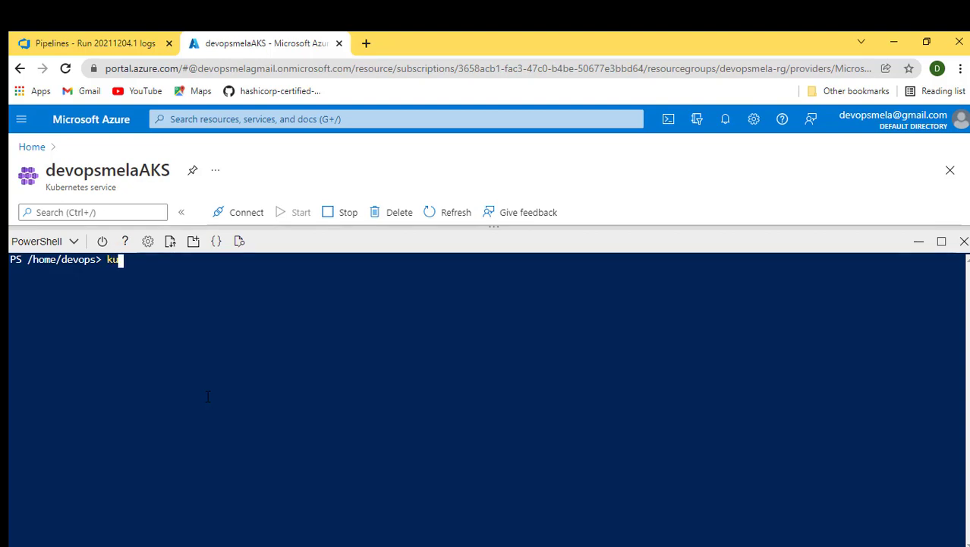
text(ctl version)
key(Return)
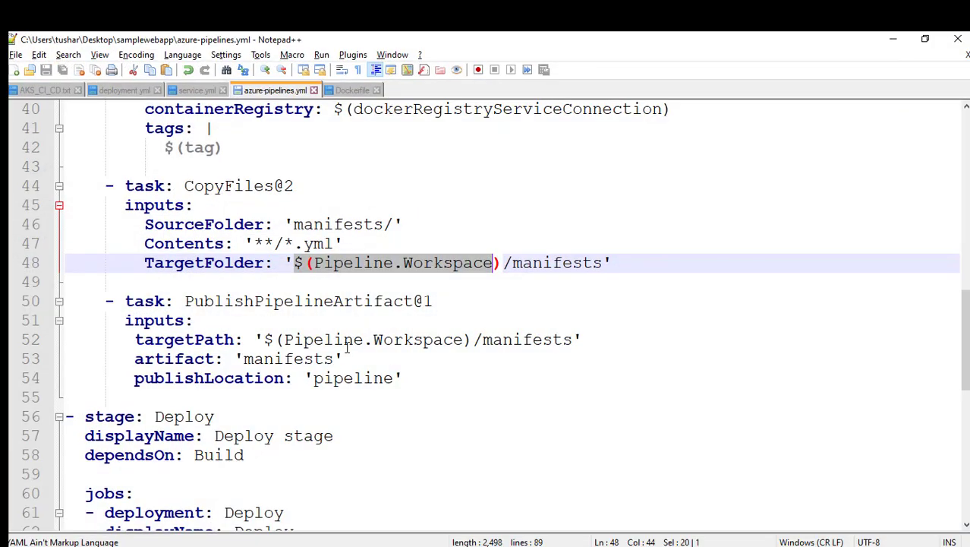
- Open the AKS_CI_CD.txt notes and select the az aks install-cli command line
click(45, 90)
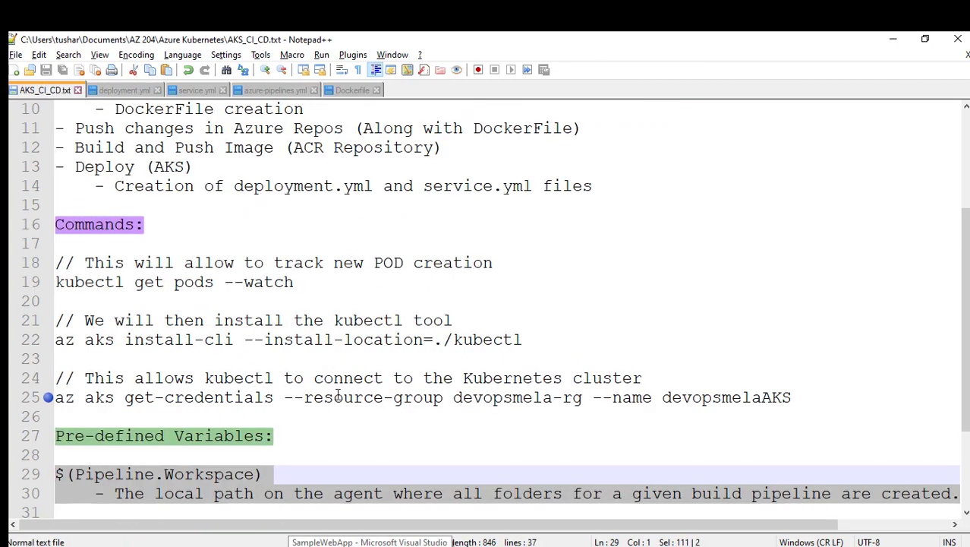
scroll(338, 394, down, 3)
scroll(338, 394, up, 3)
click(530, 374)
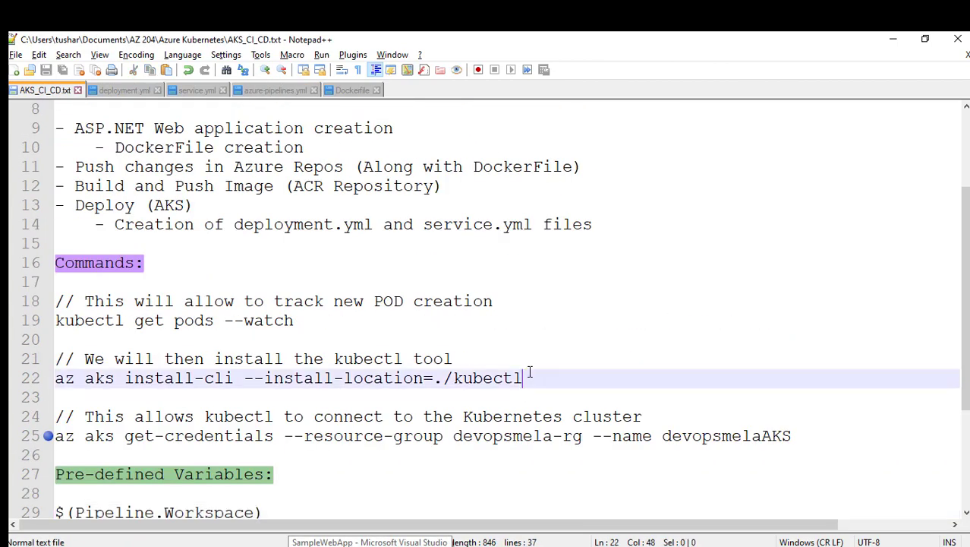
drag(523, 378, 47, 378)
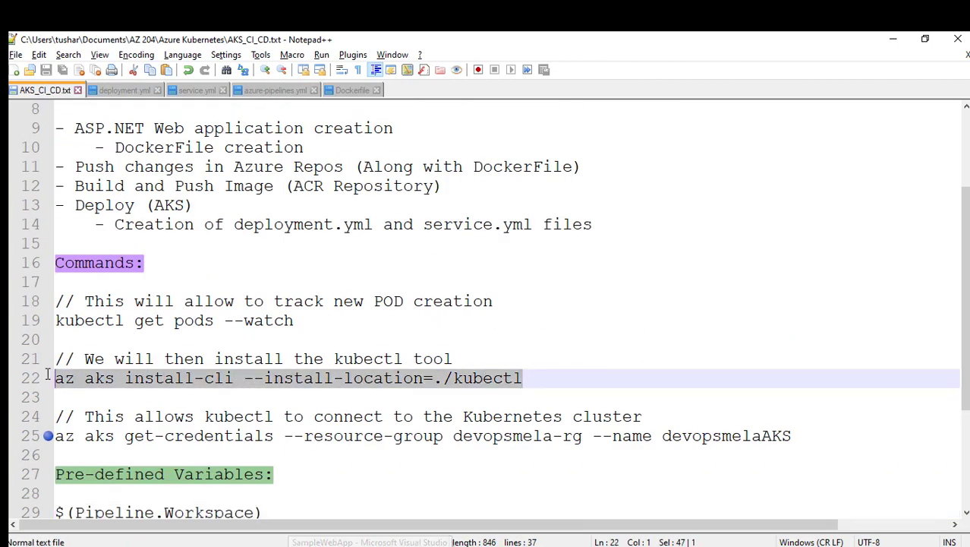
key(alt+Tab)
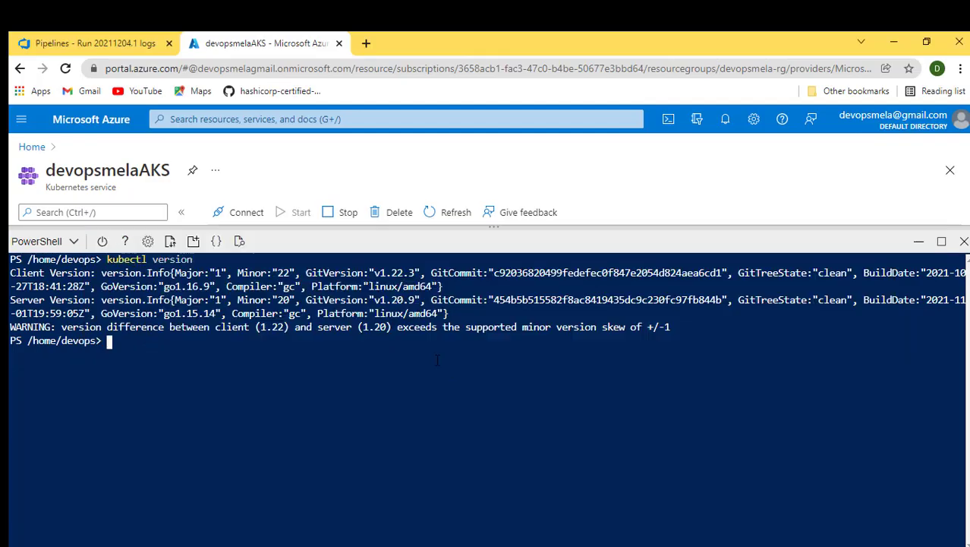
- Clear the Cloud Shell and list the home directory contents with ls
key(ctrl+l)
text(ls)
key(Return)
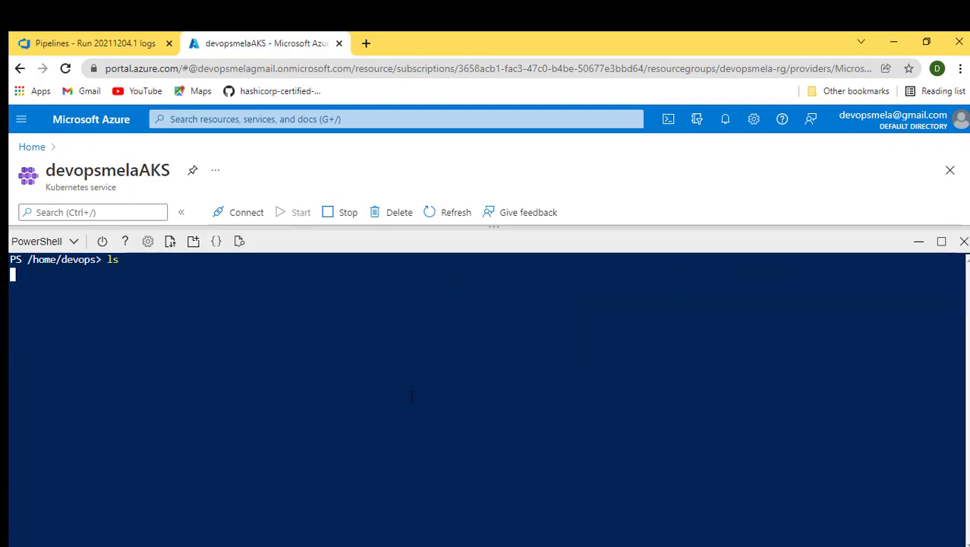
double_click(98, 273)
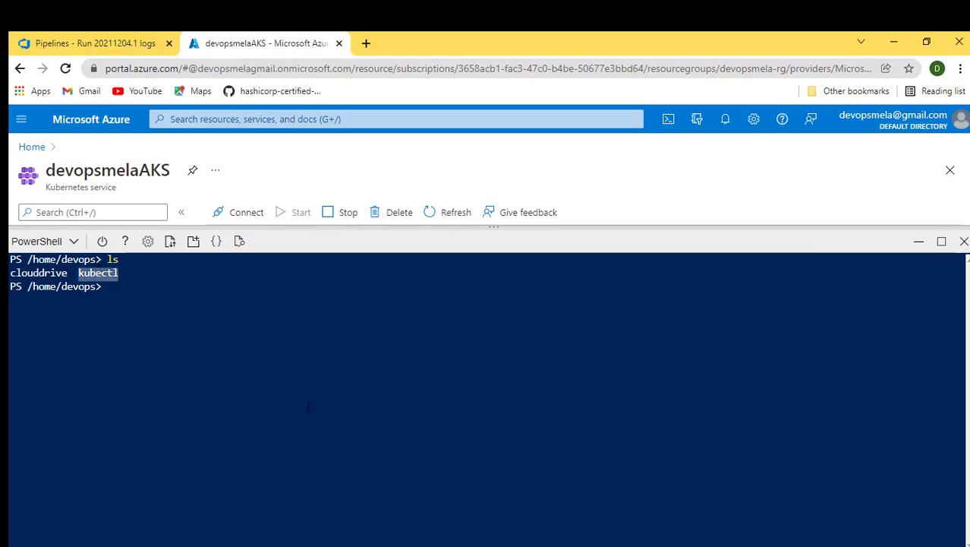
- Select the az aks get-credentials command for devopsmela-rg and devopsmelaAKS in the notes
key(alt+Tab)
click(412, 416)
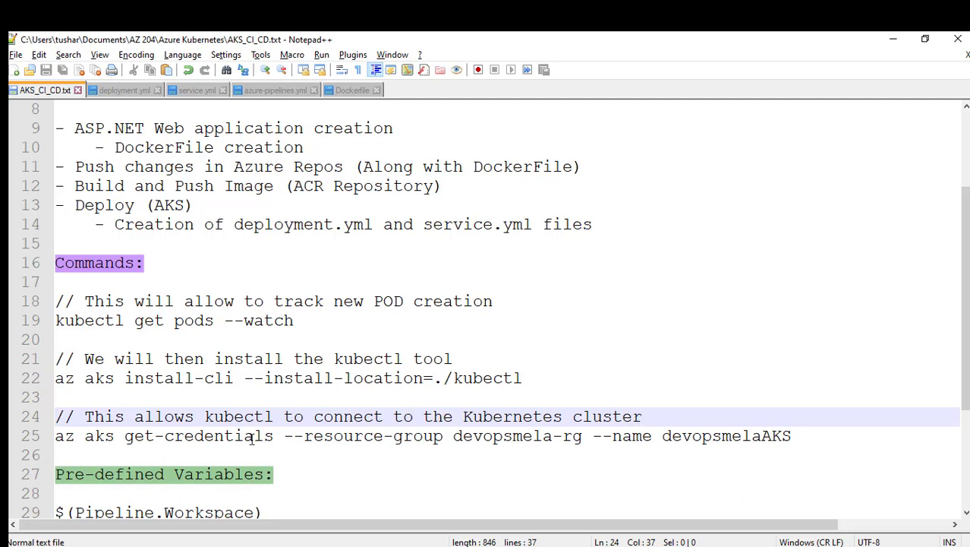
drag(55, 436, 803, 436)
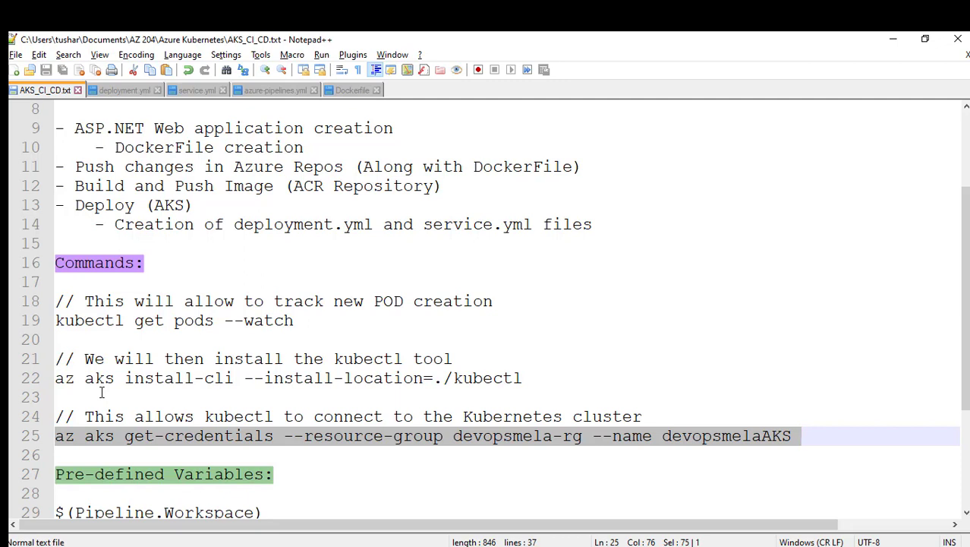
key(alt+Tab)
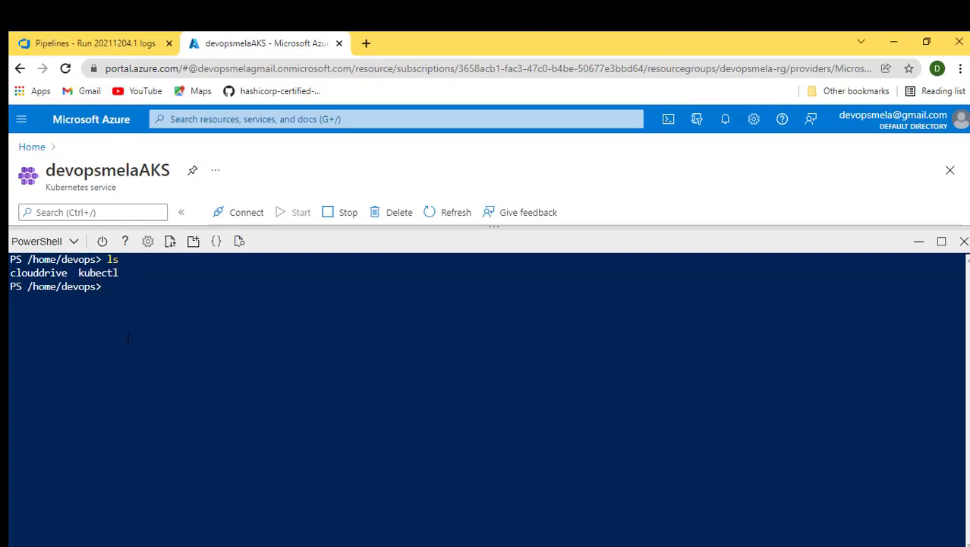
- Clear the Cloud Shell and run kubectl get nodes
key(ctrl+l)
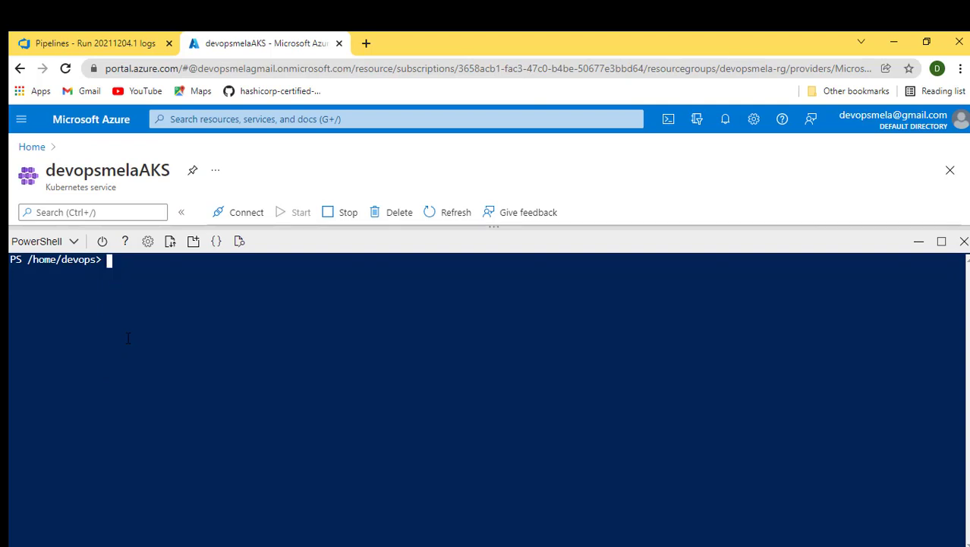
text(kubectl get )
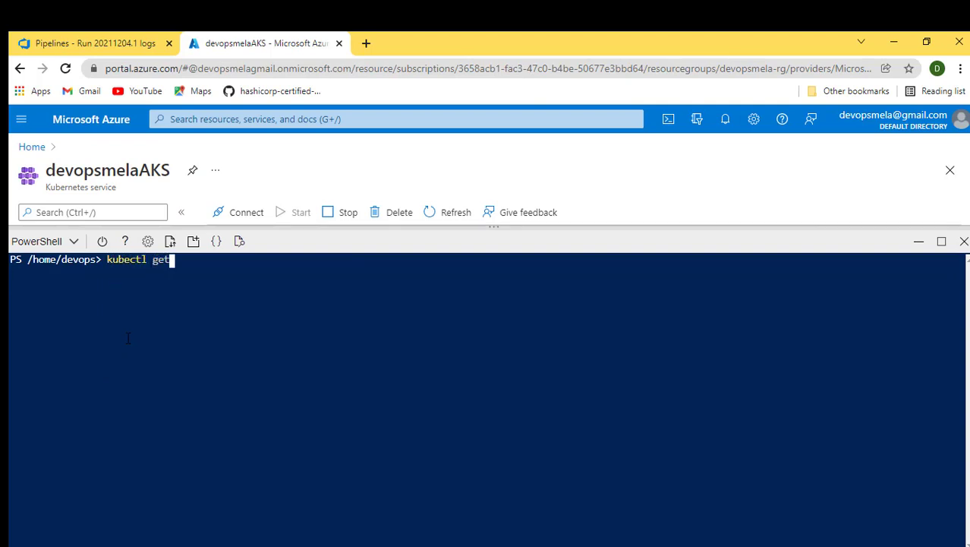
text(nodes)
key(Return)
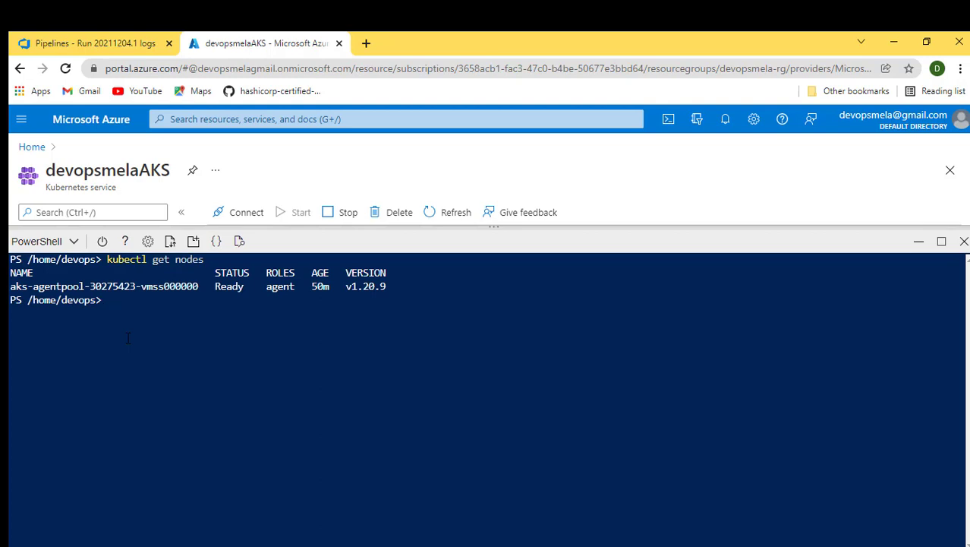
- Run kubectl get pods, then rerun it with --watch to follow pod changes
key(Up)
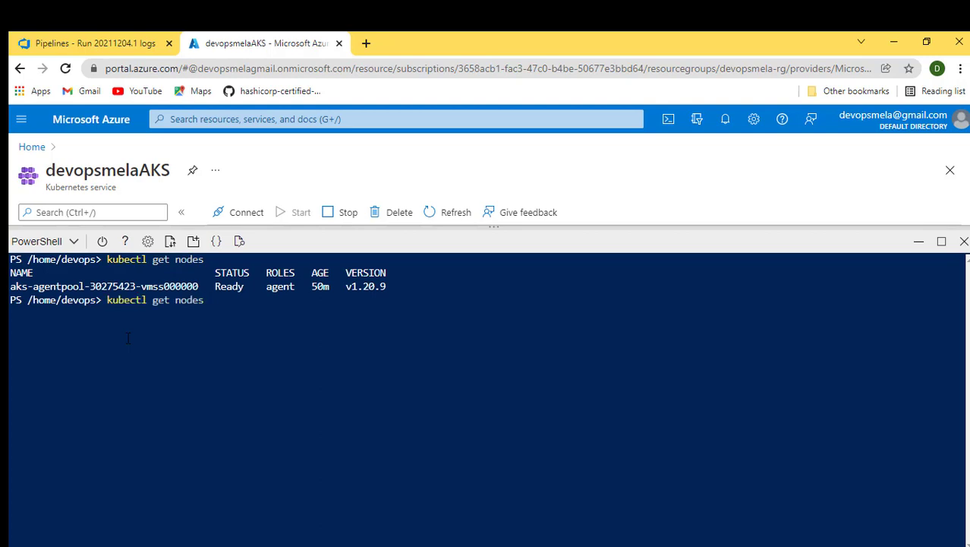
key(BackSpace)
key(BackSpace)
key(BackSpace)
key(BackSpace)
key(BackSpace)
text(pods)
key(Return)
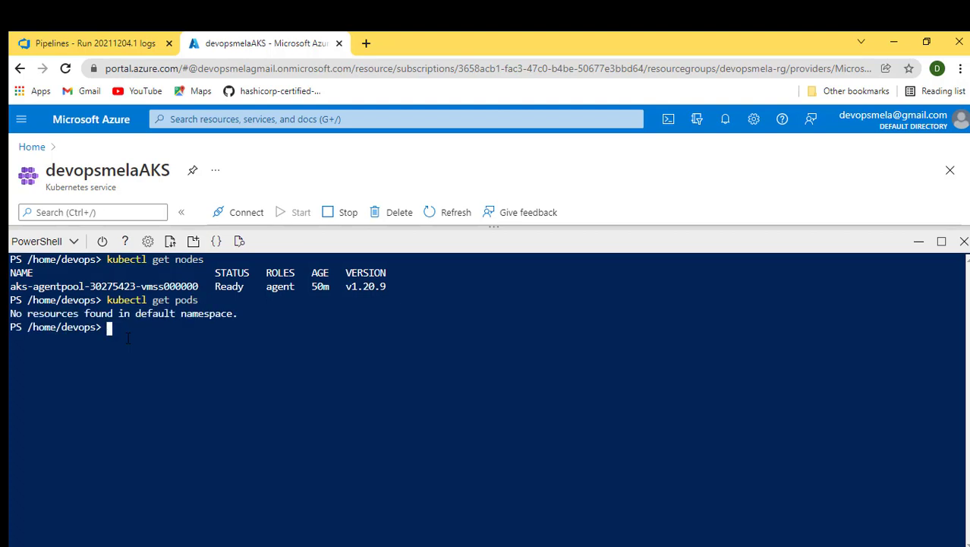
key(Up)
text(--watch)
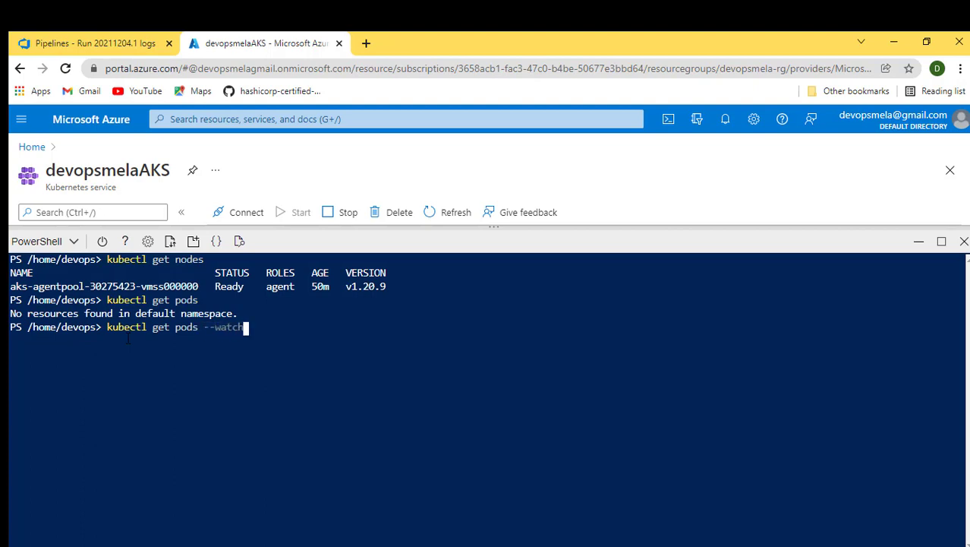
key(Return)
- Permit the pipeline's Deploy stage to use the samplewebapp-3806 environment
click(81, 43)
click(920, 201)
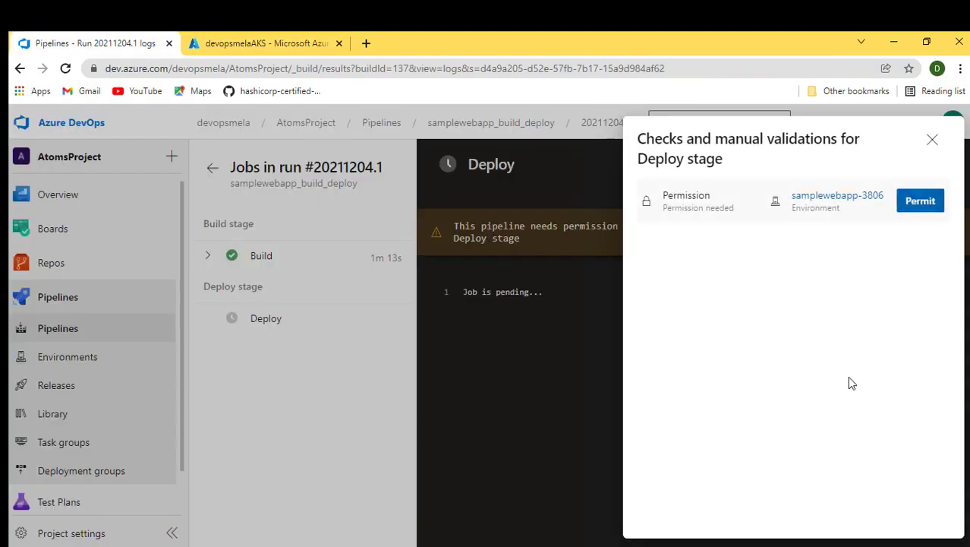
click(624, 368)
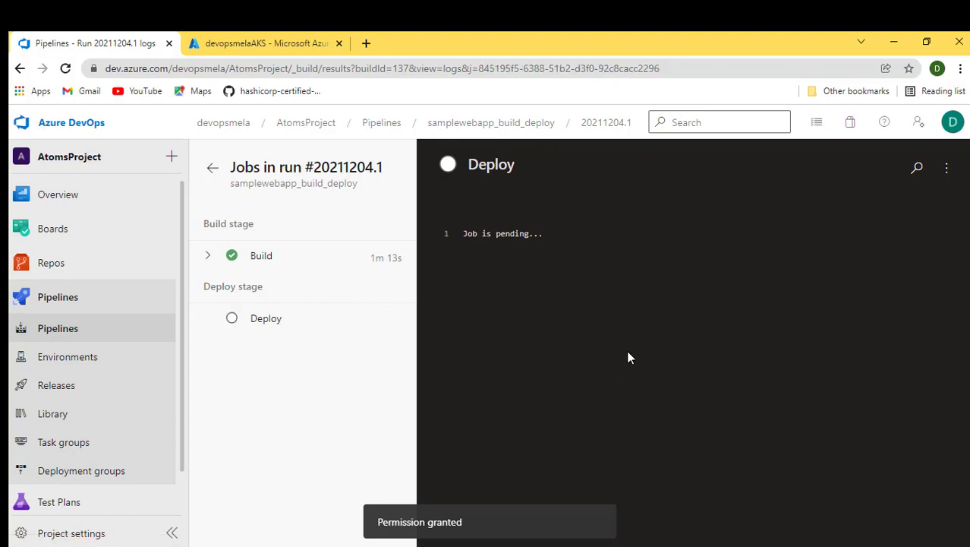
- Follow the running Deploy job's task logs and the pod watch in Cloud Shell
click(65, 69)
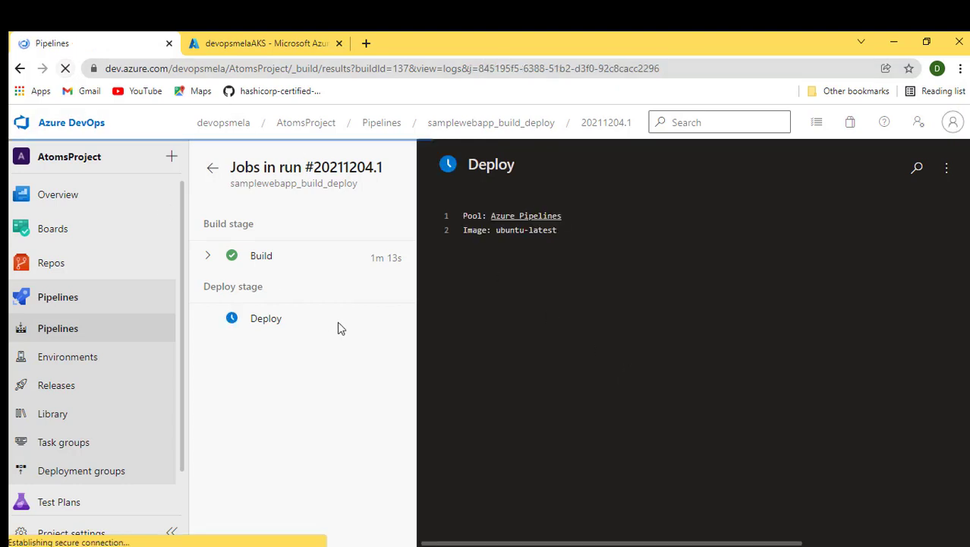
click(268, 322)
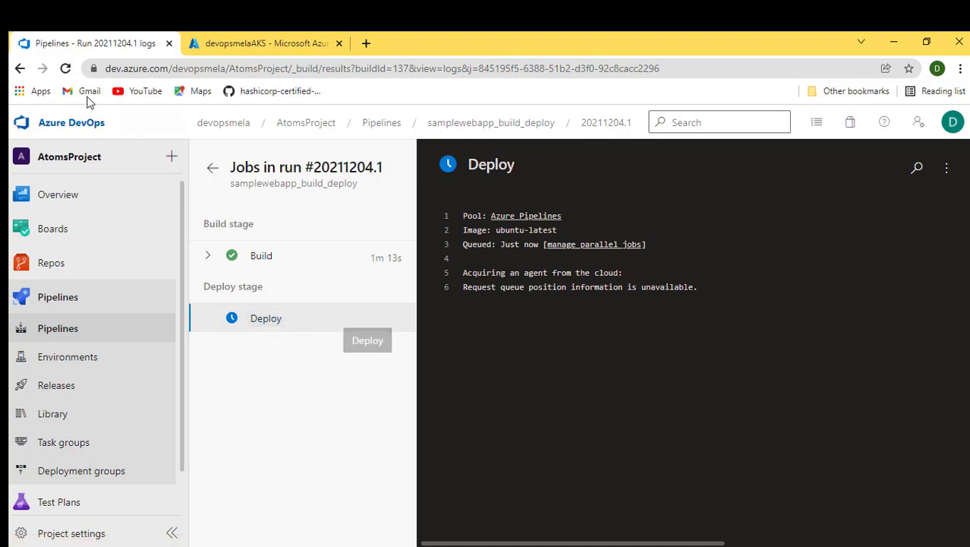
click(65, 68)
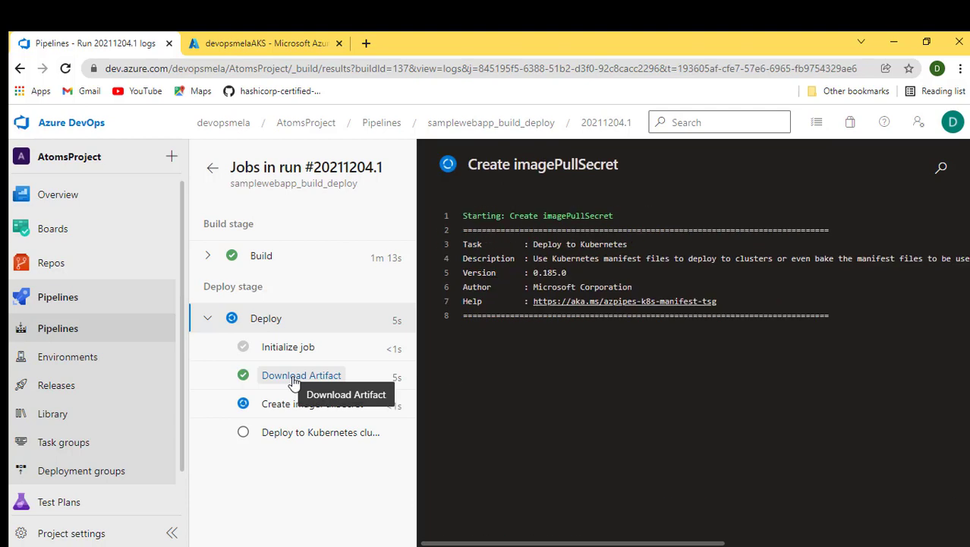
click(294, 378)
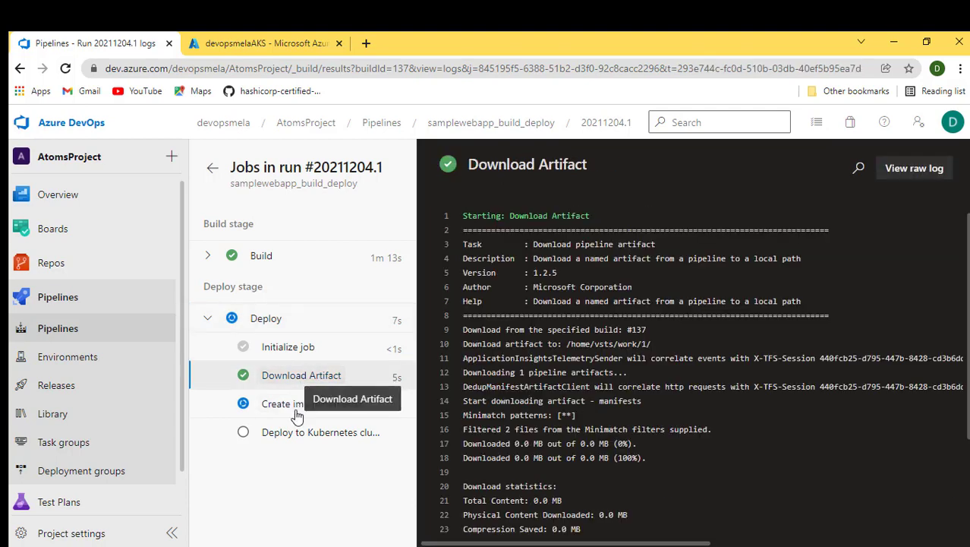
click(295, 406)
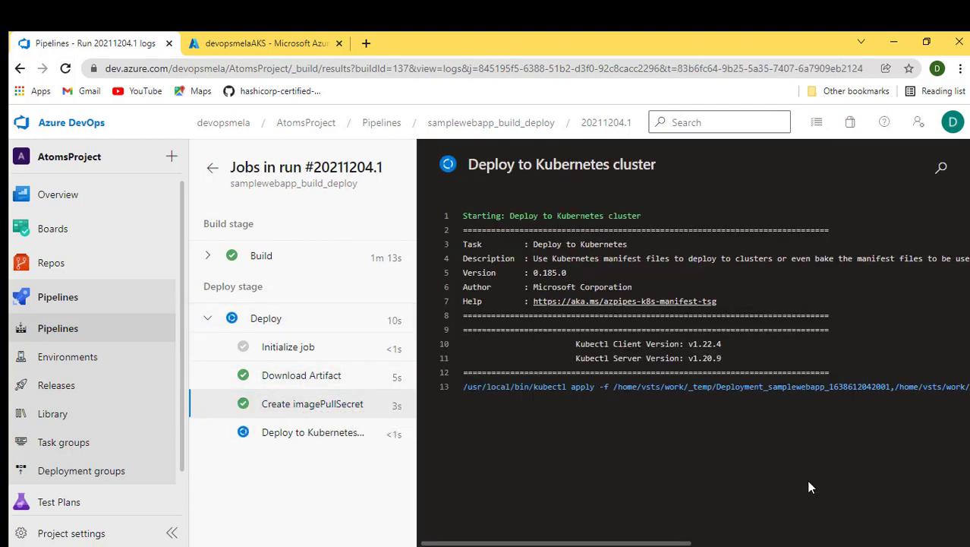
click(327, 407)
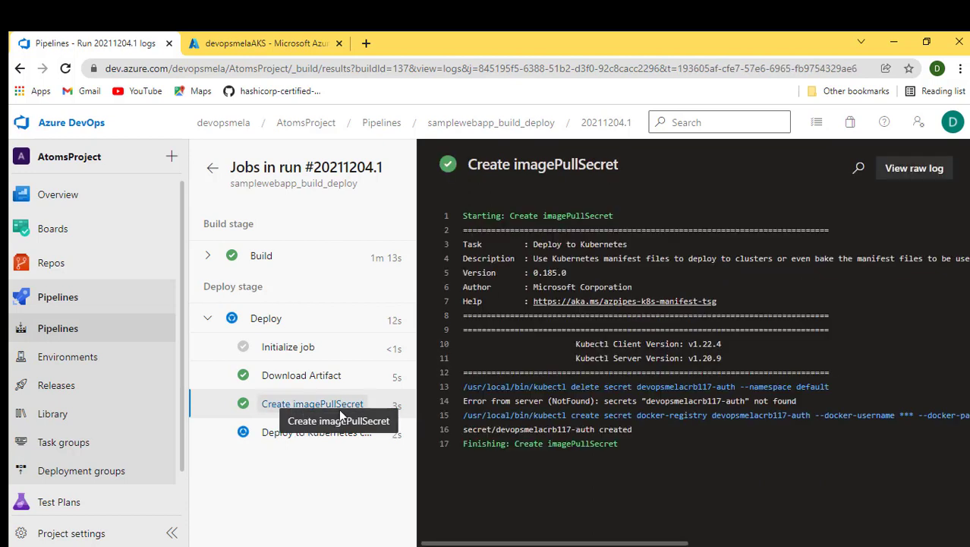
click(316, 434)
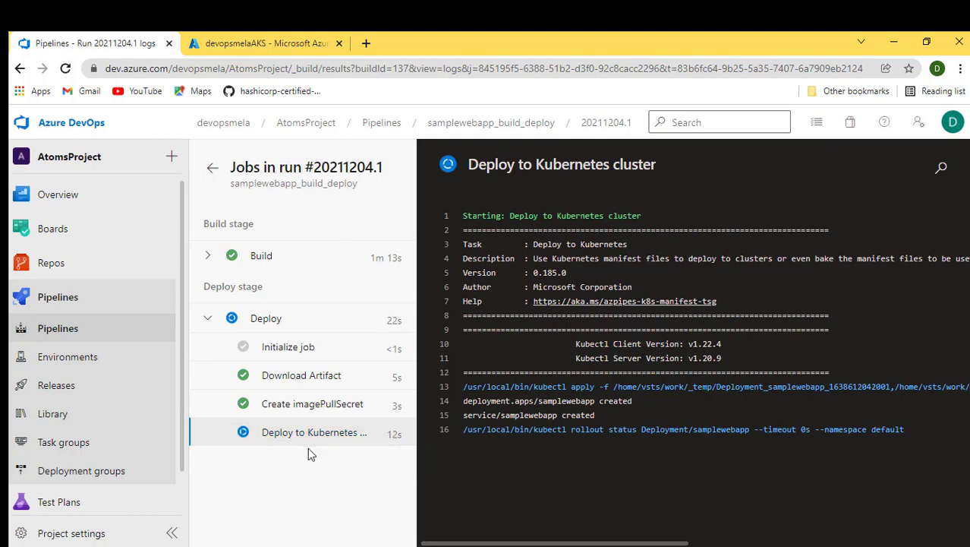
click(240, 46)
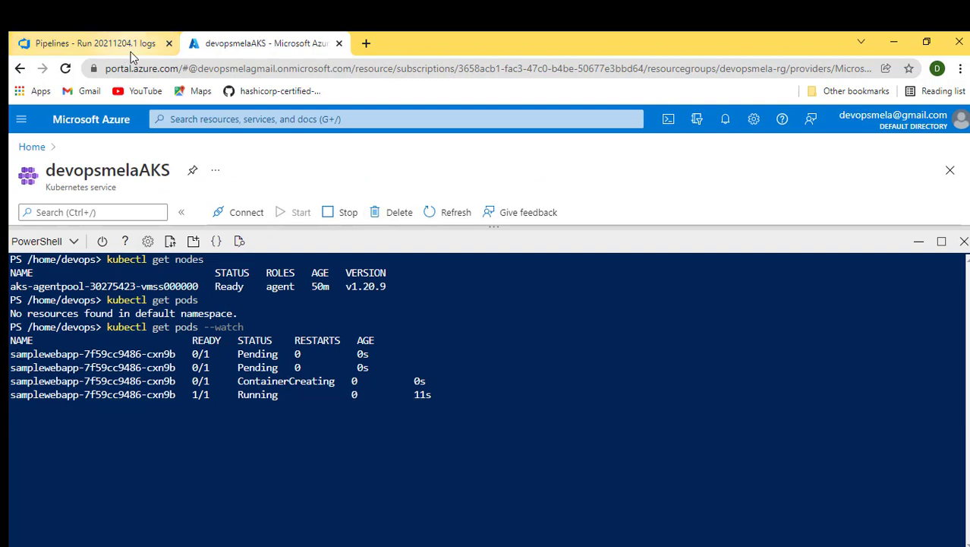
click(112, 44)
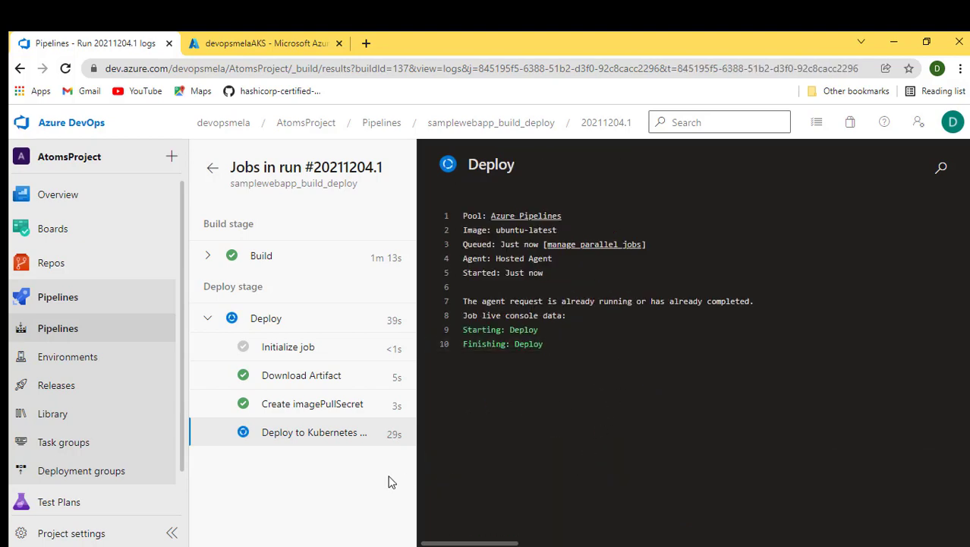
- Inspect the Deploy to Kubernetes cluster log, highlighting the service's external IP, port and name
click(300, 432)
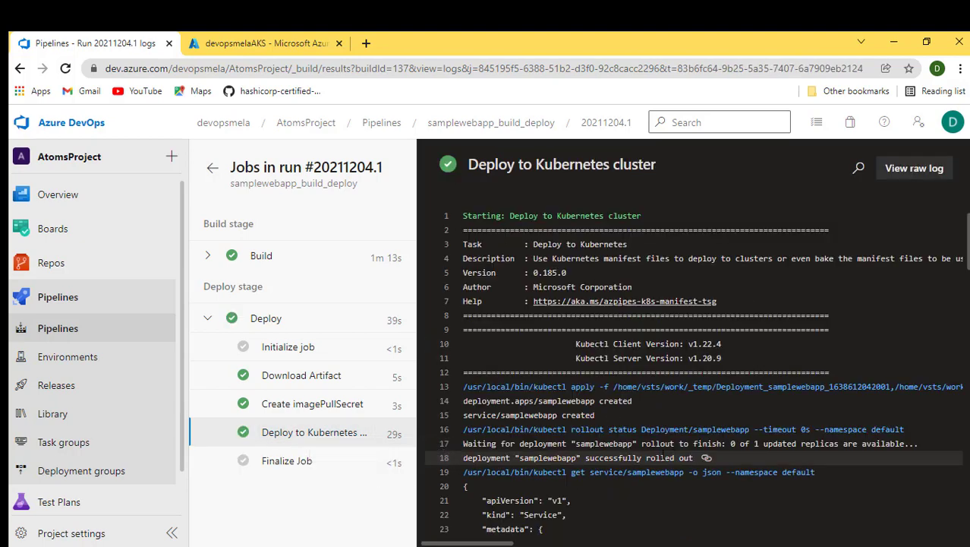
scroll(663, 455, down, 15)
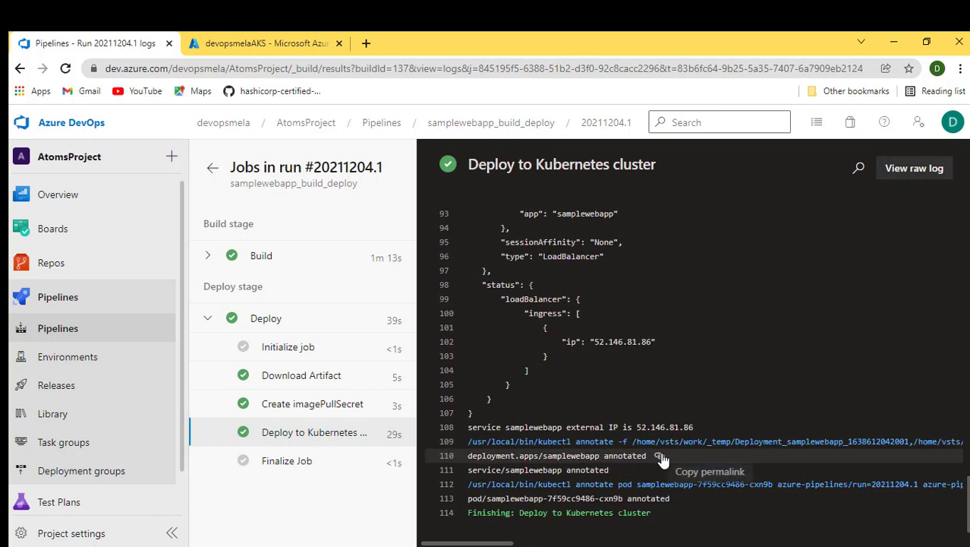
drag(635, 427, 694, 427)
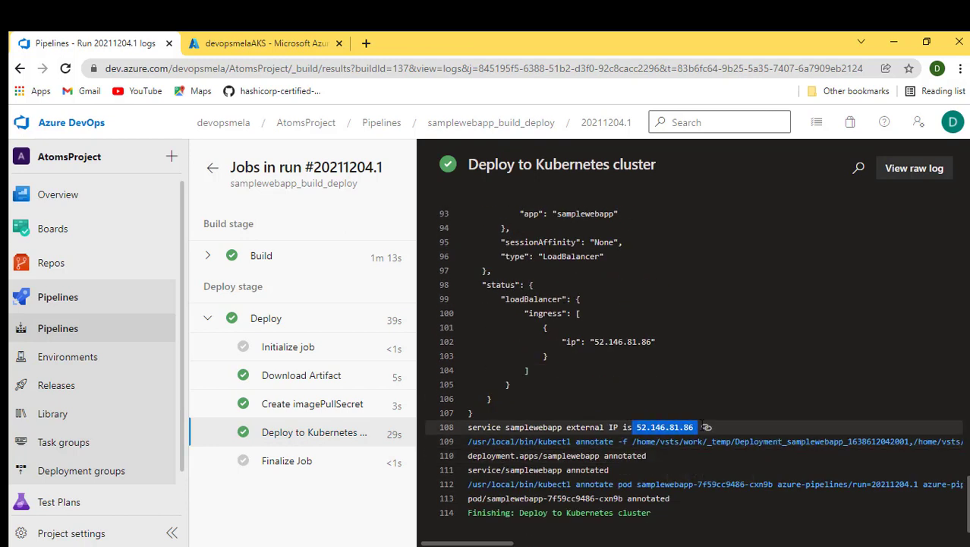
drag(562, 341, 660, 342)
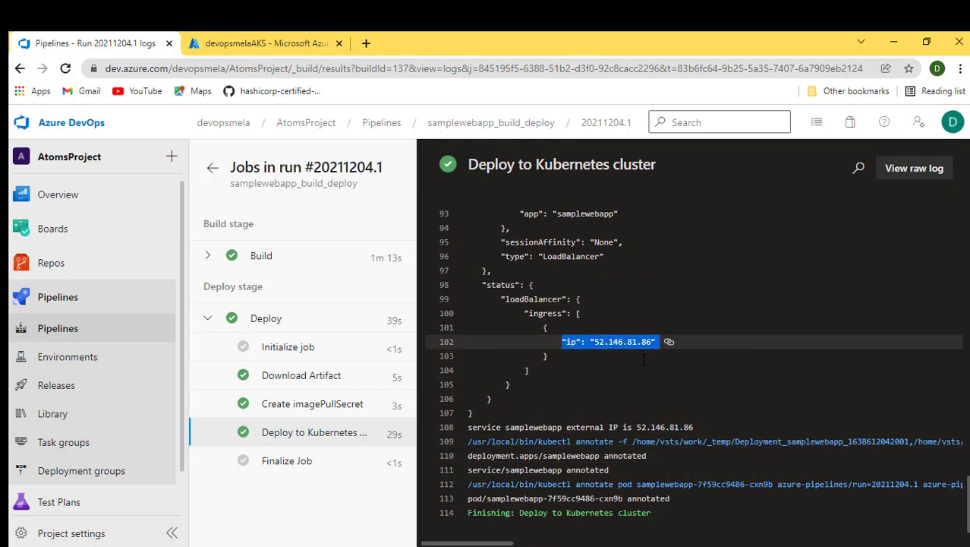
scroll(609, 370, up, 2)
scroll(609, 370, up, 5)
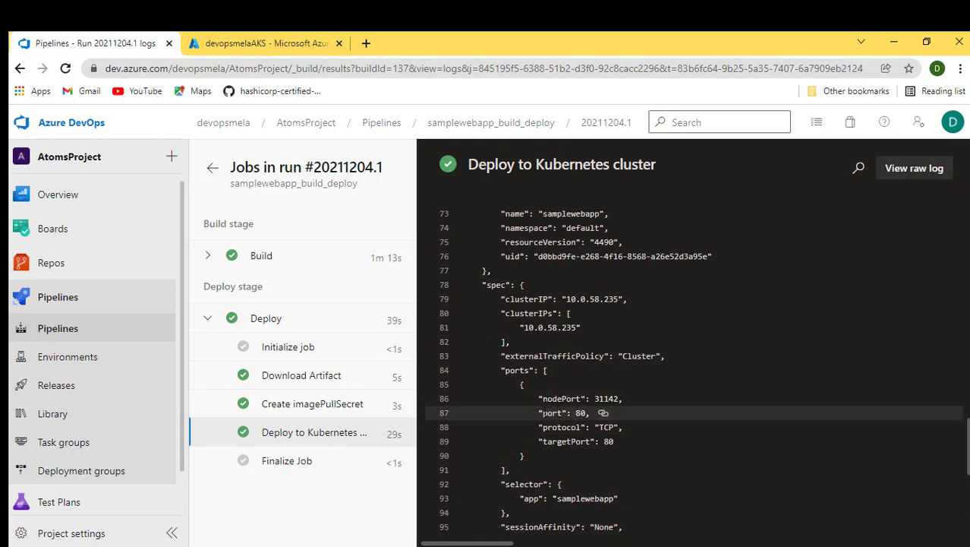
drag(542, 413, 613, 413)
scroll(613, 413, up, 3)
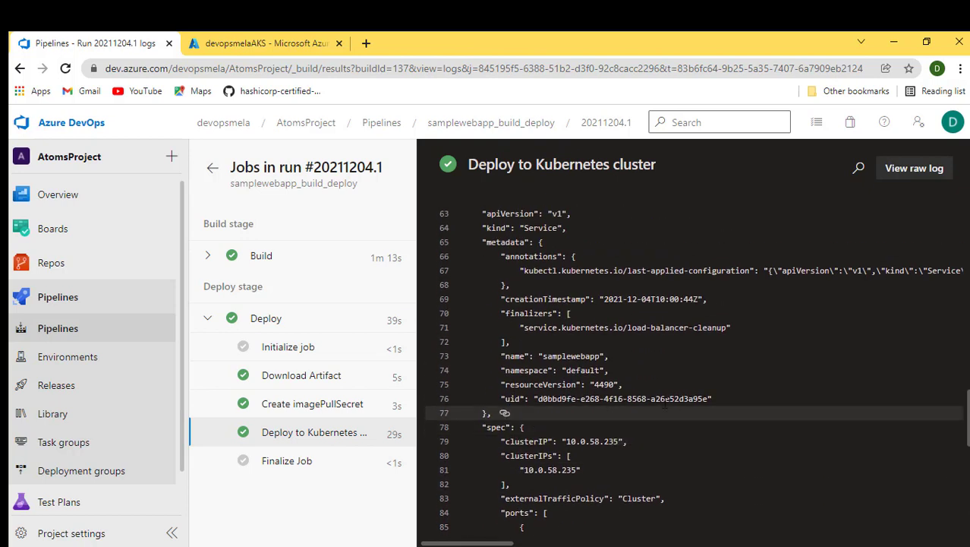
drag(542, 356, 601, 356)
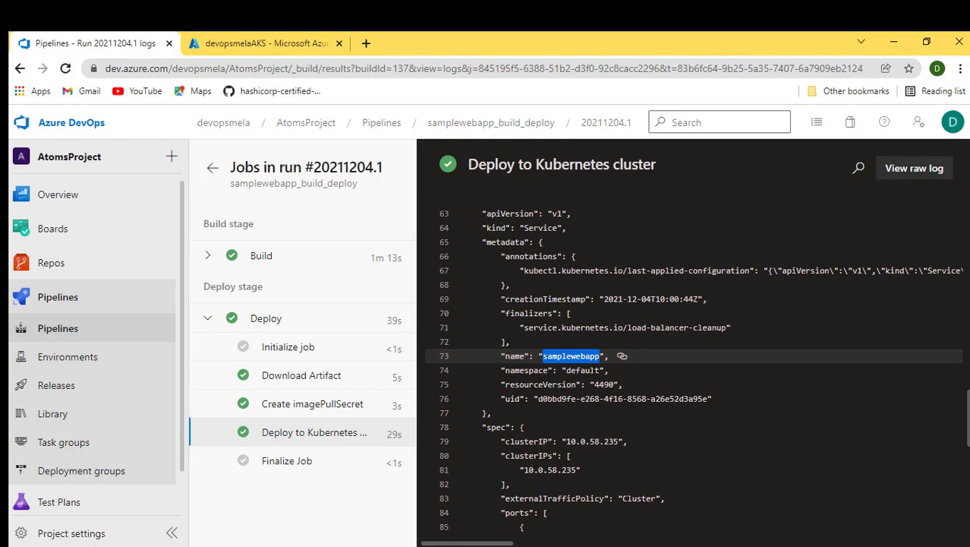
- Stop the pod watch in Cloud Shell
click(270, 44)
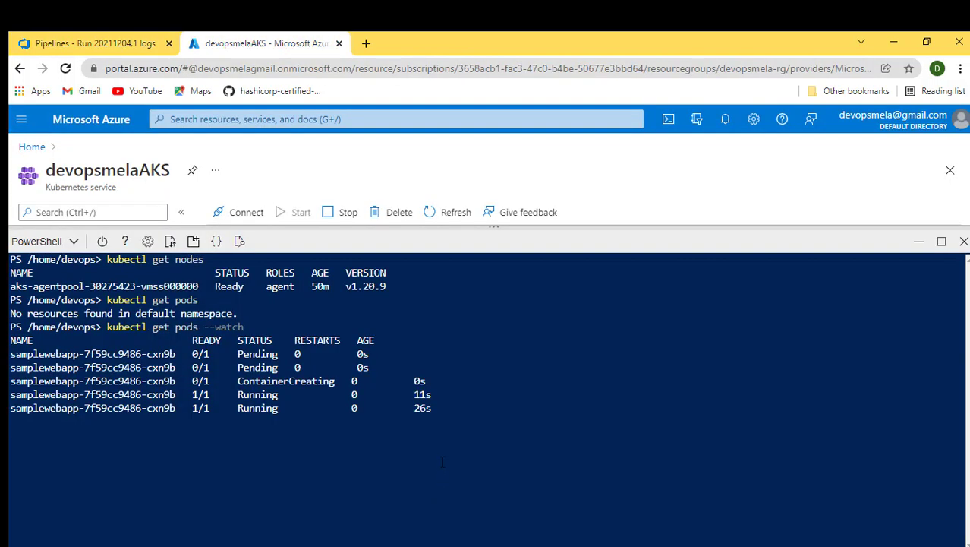
key(ctrl+c)
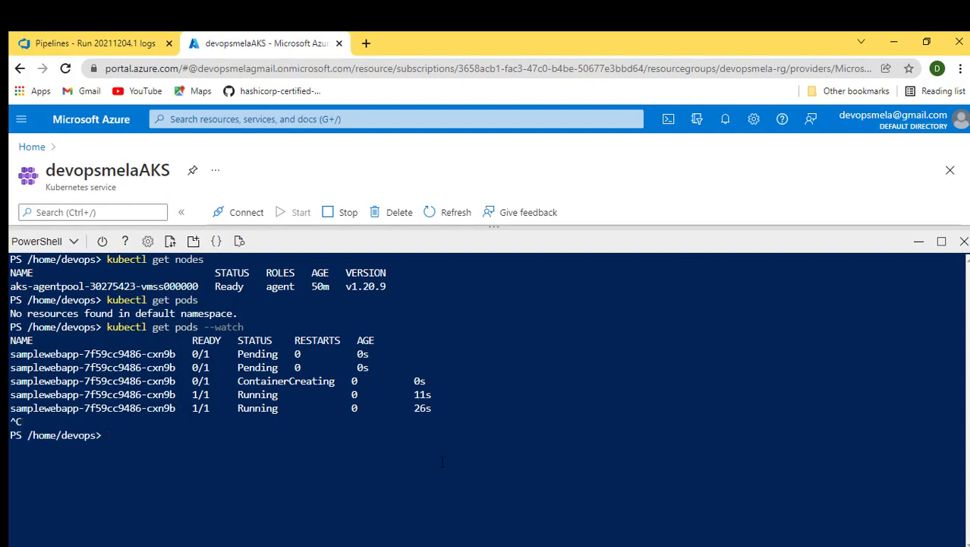
- Clear the Cloud Shell and run kubectl get pods again
key(ctrl+l)
key(Up)
key(BackSpace)
key(BackSpace)
key(BackSpace)
key(BackSpace)
key(BackSpace)
key(BackSpace)
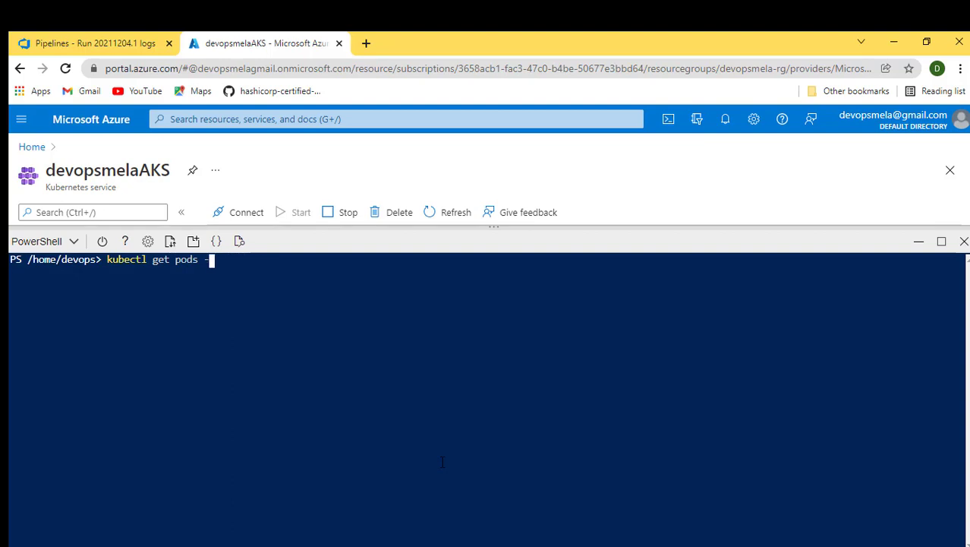
key(BackSpace)
key(BackSpace)
key(Return)
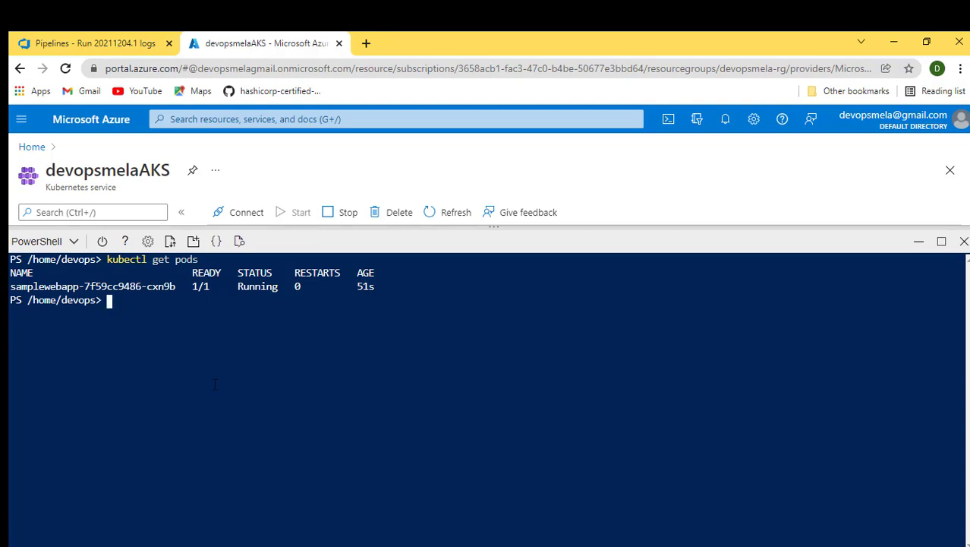
- Run kubectl describe pod with the samplewebapp pod name copied from the pod list
text(kubec)
text(tl )
text(ge)
key(BackSpace)
key(BackSpace)
text(describe )
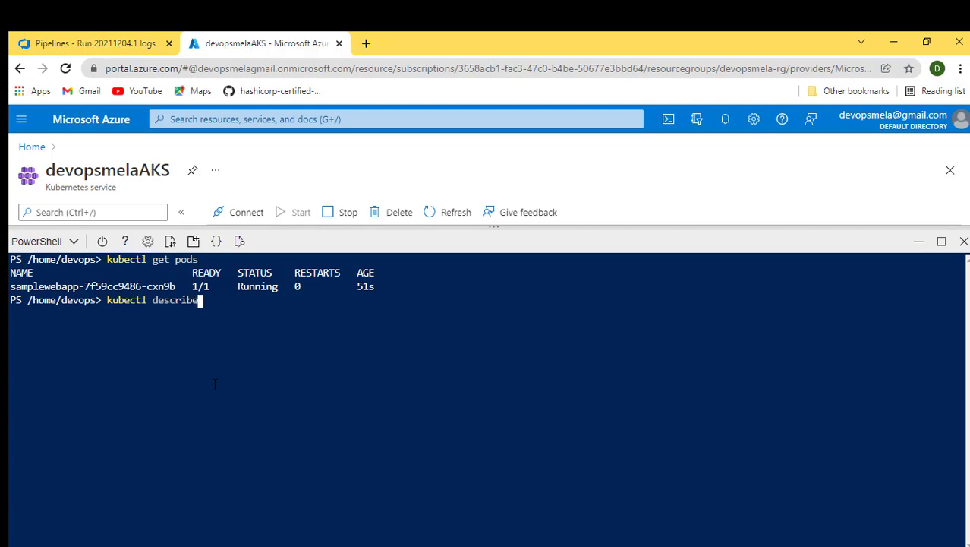
text(pod)
double_click(134, 287)
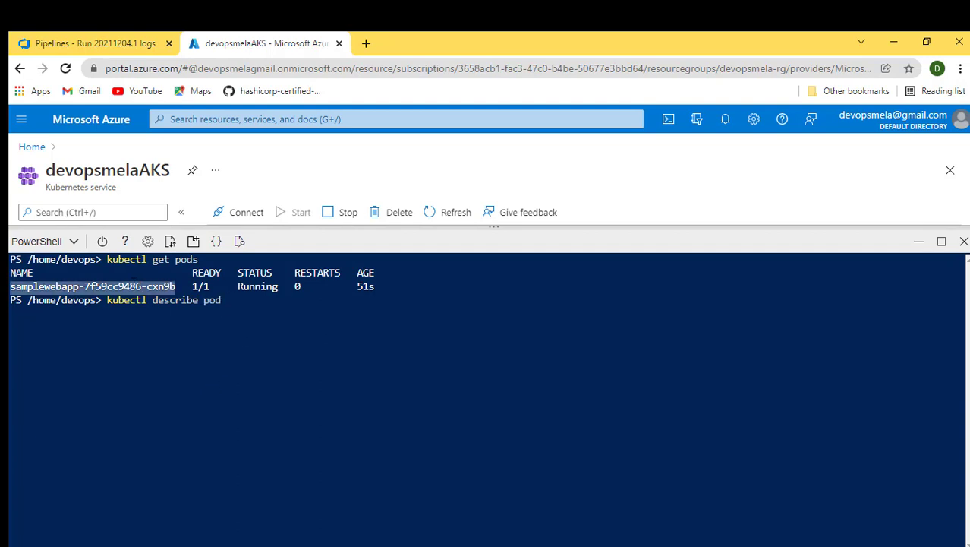
click(326, 331)
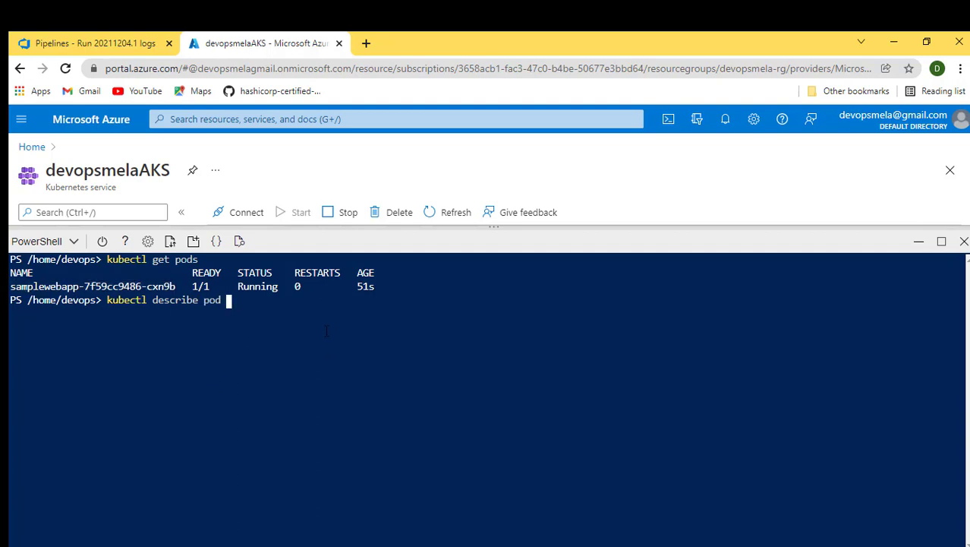
key(ctrl+v)
key(Return)
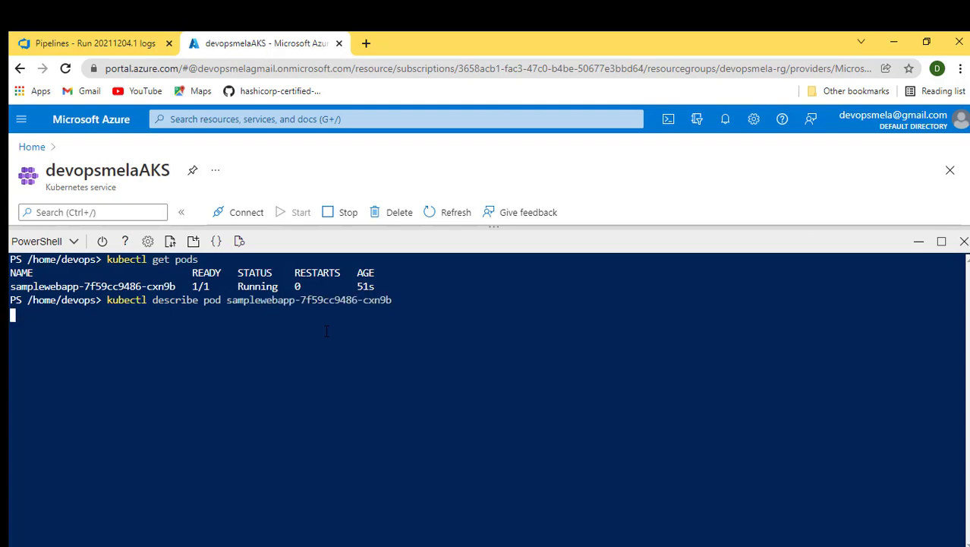
- Review the pod description's container details and events, highlighting the container ID, port and image
scroll(214, 342, up, 5)
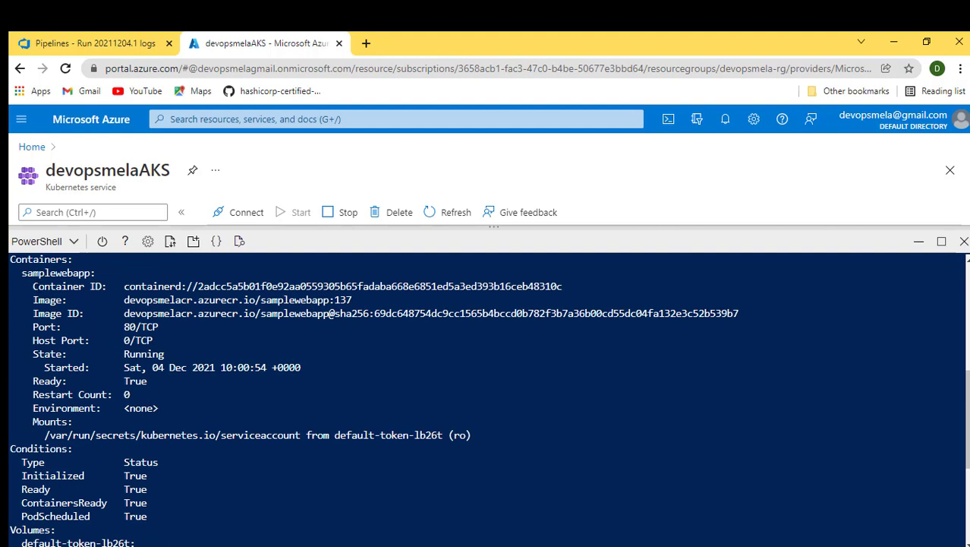
drag(33, 286, 192, 286)
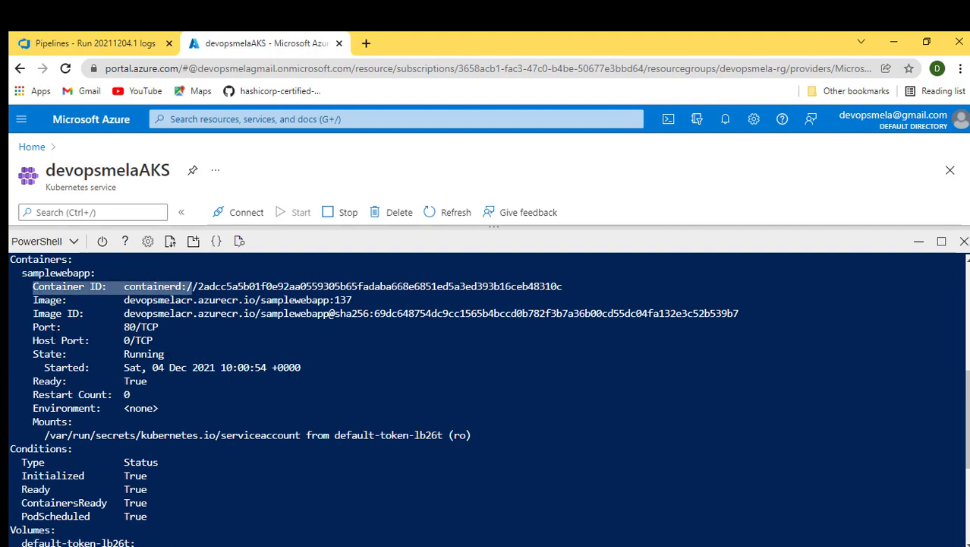
drag(33, 326, 192, 328)
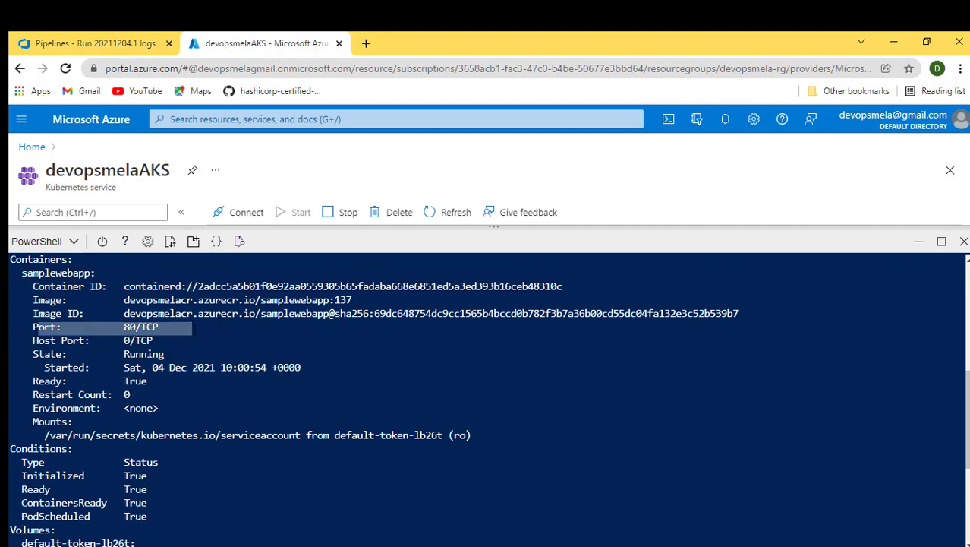
scroll(194, 330, down, 5)
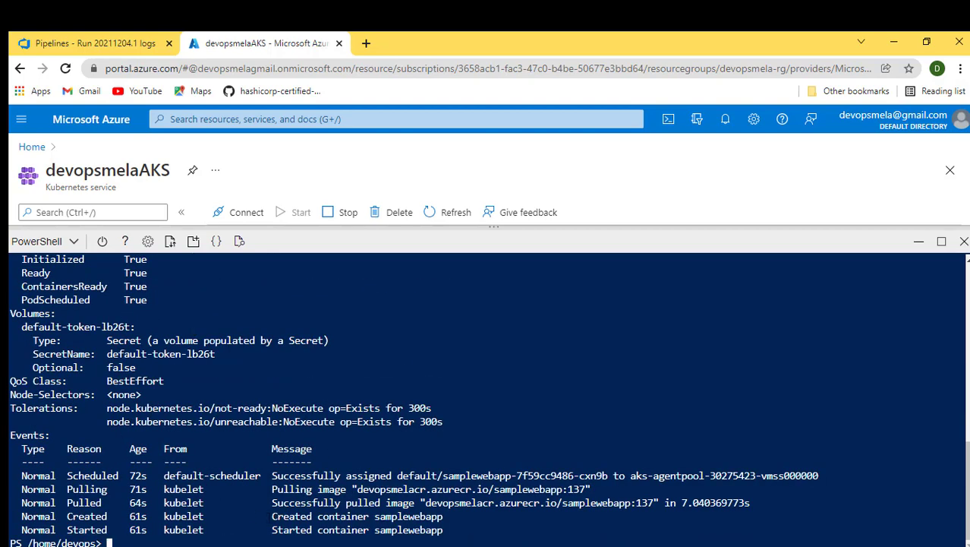
drag(267, 516, 443, 529)
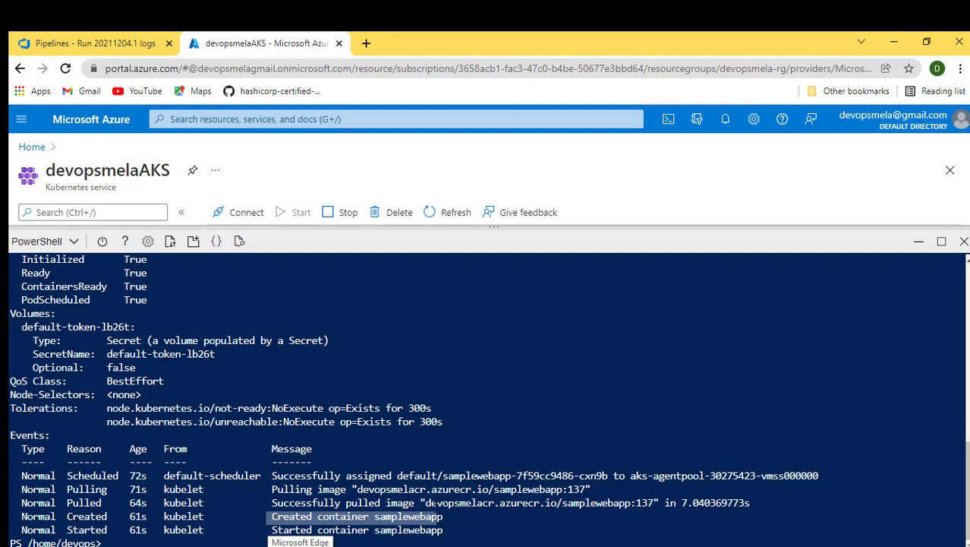
drag(426, 503, 634, 503)
click(652, 503)
drag(499, 507, 425, 505)
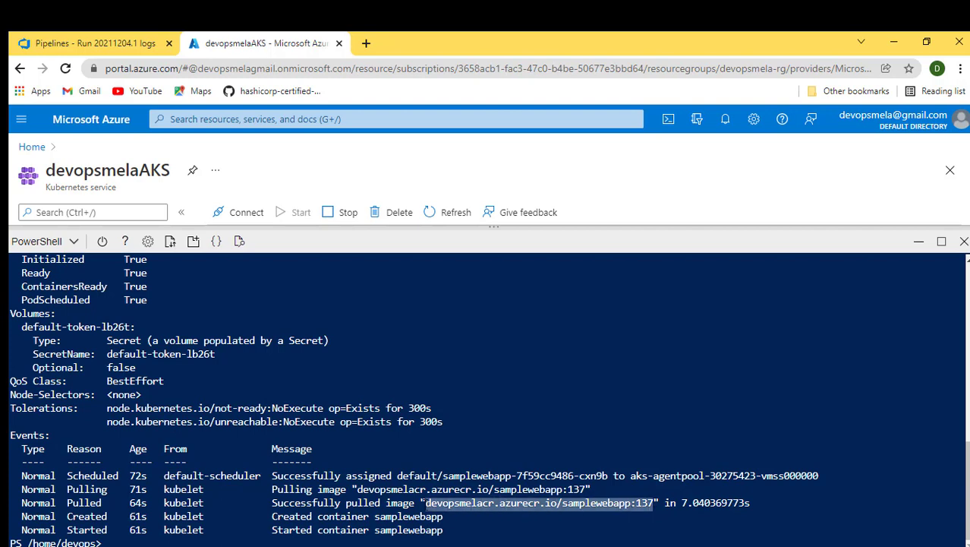
- Clear the Cloud Shell and run kubectl get svc to list the cluster's services
click(425, 505)
key(ctrl+l)
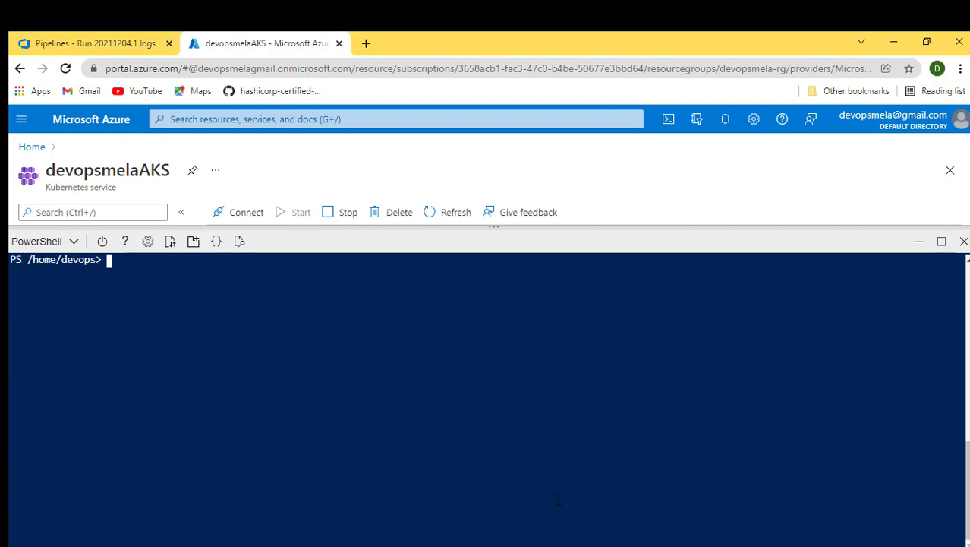
text(kubectl)
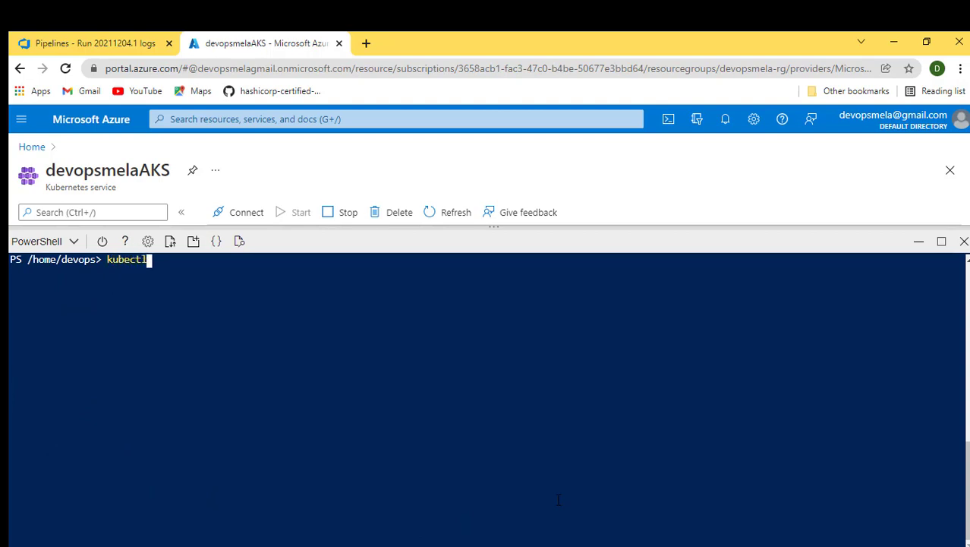
text( get svc)
key(Return)
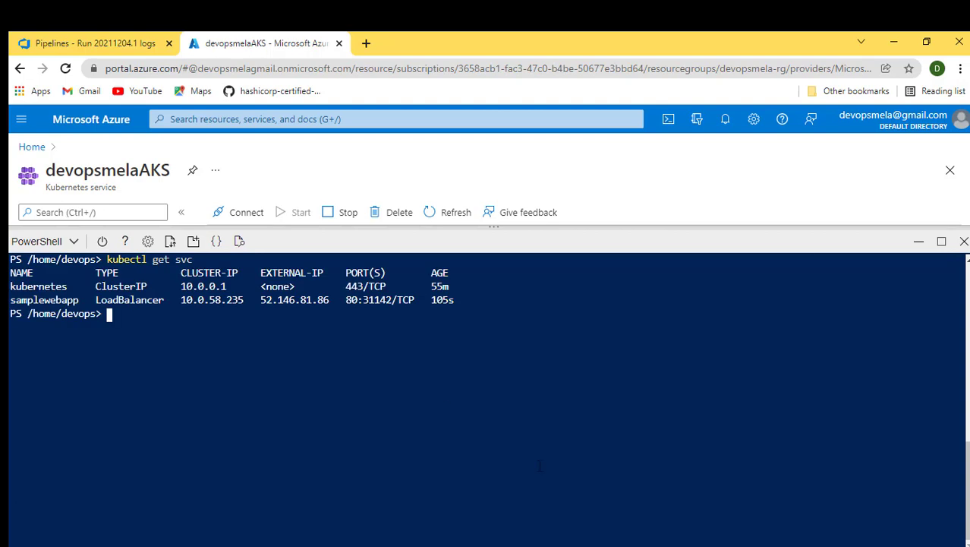
- Copy the samplewebapp LoadBalancer service's external IP address from the service list
double_click(284, 299)
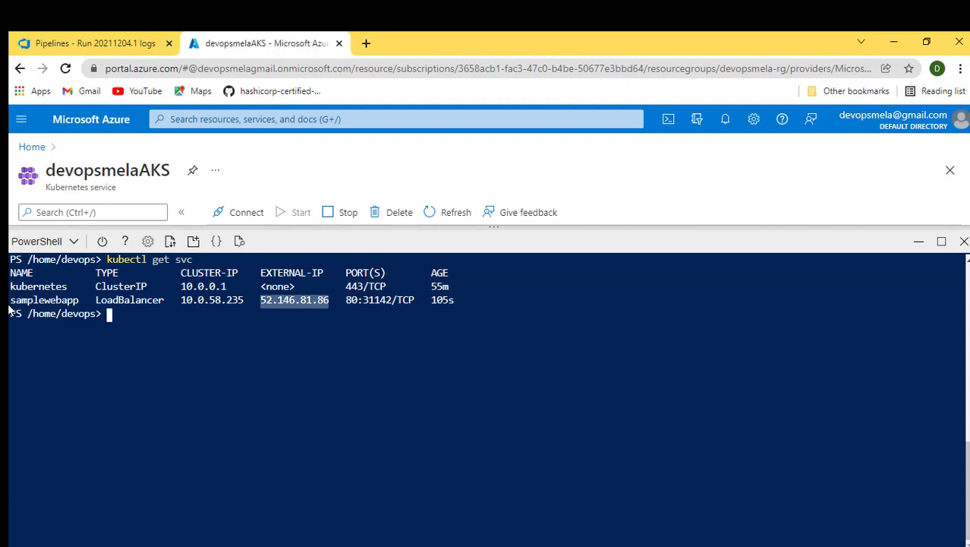
drag(11, 300, 455, 300)
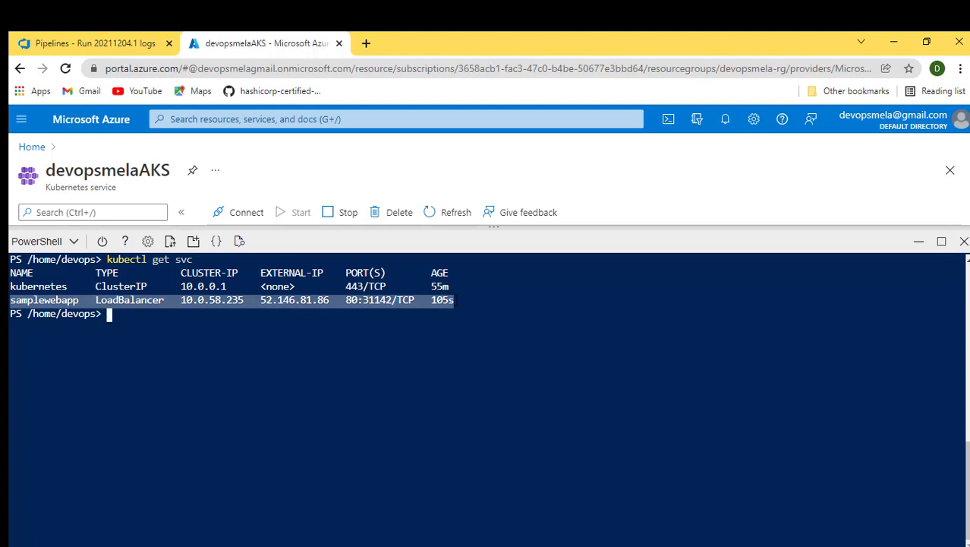
click(290, 302)
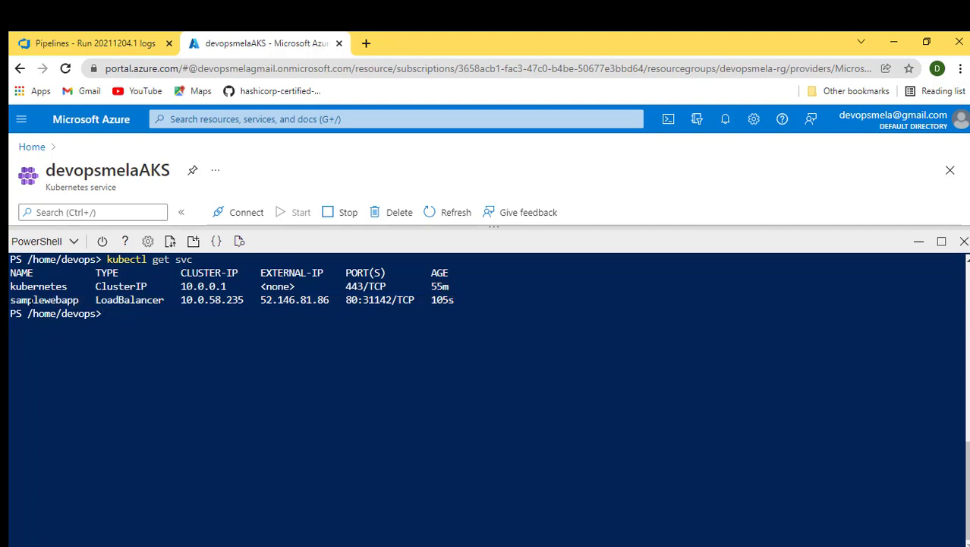
double_click(281, 300)
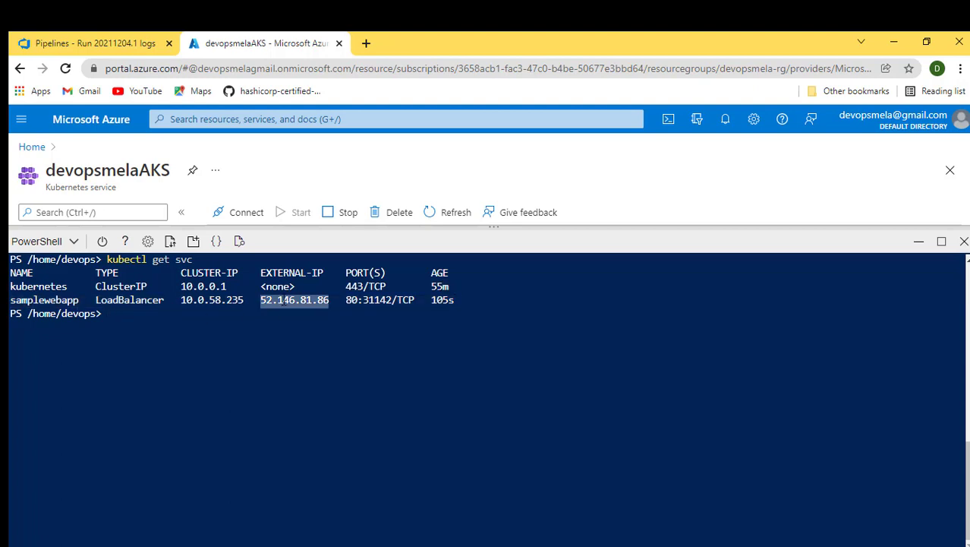
key(ctrl+c)
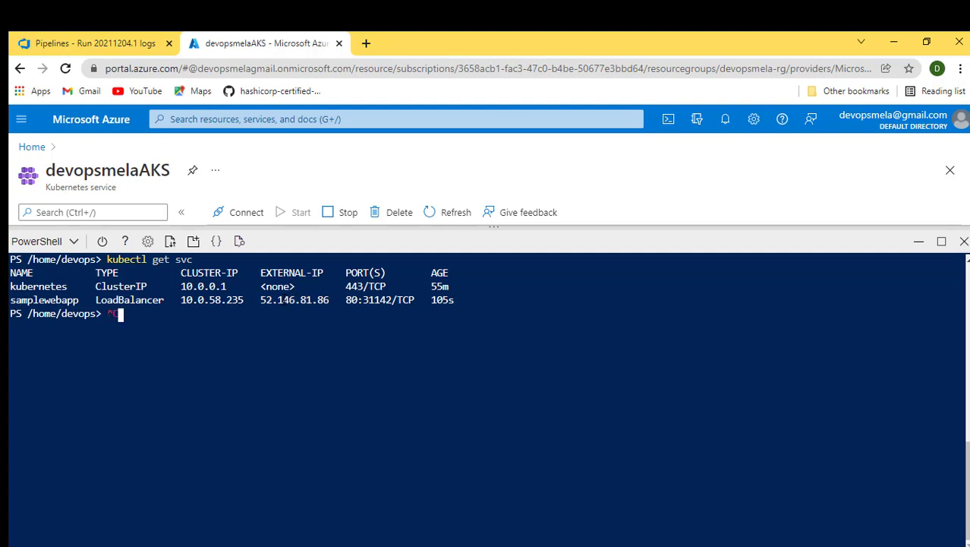
double_click(294, 301)
key(ctrl+c)
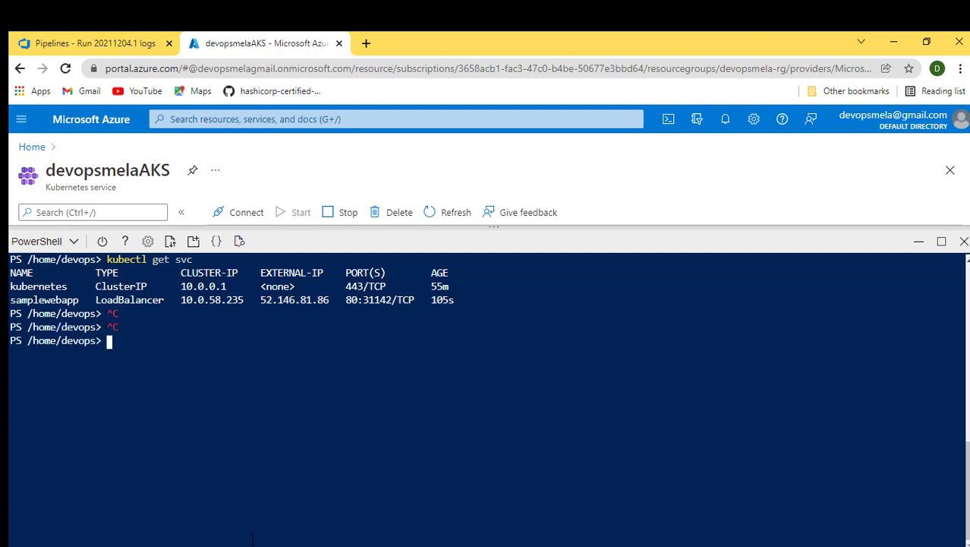
- Switch to the incognito browser window and open the copied external IP 52.146.81.86
key(alt+Tab)
right_click(163, 544)
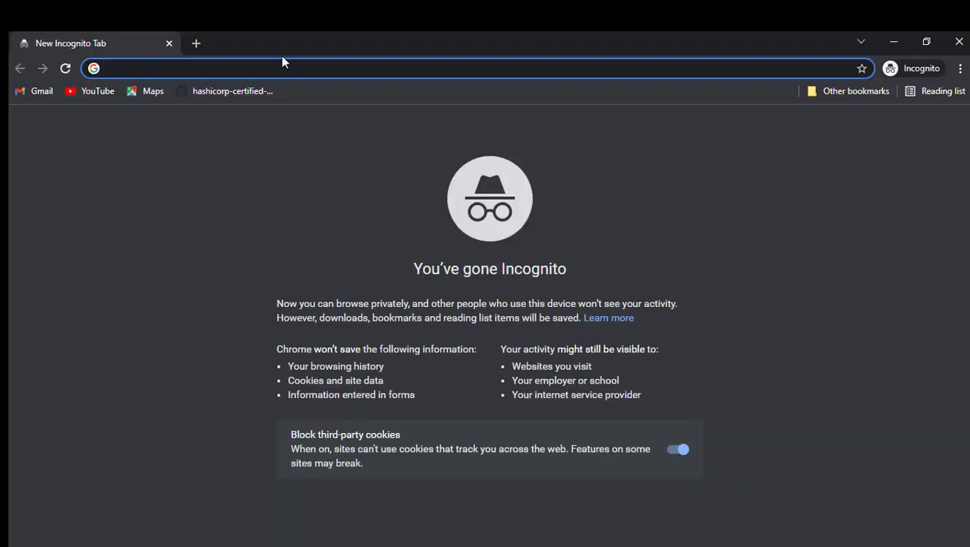
key(ctrl+v)
key(Return)
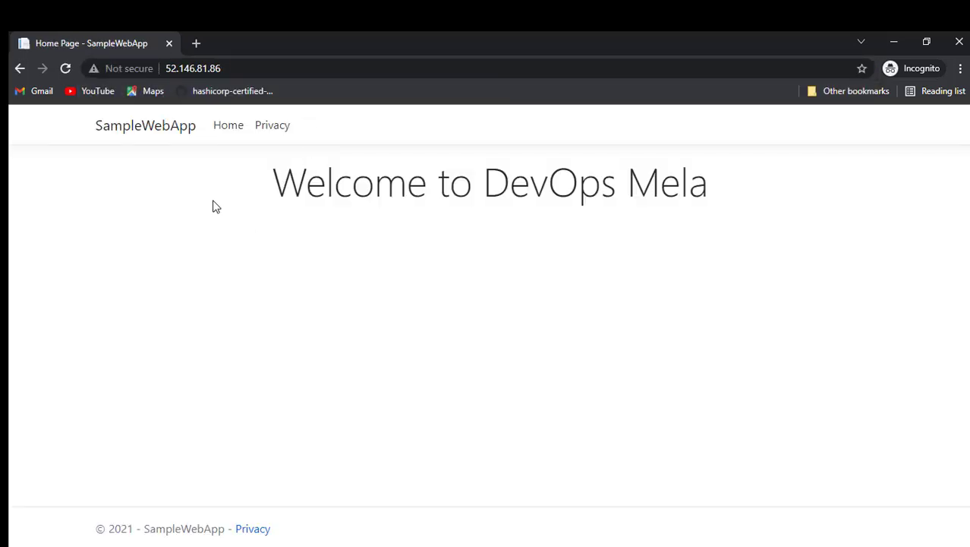
- Highlight the 'Welcome to DevOps Mela' heading on the deployed SampleWebApp page, then close the incognito window
drag(240, 196, 726, 181)
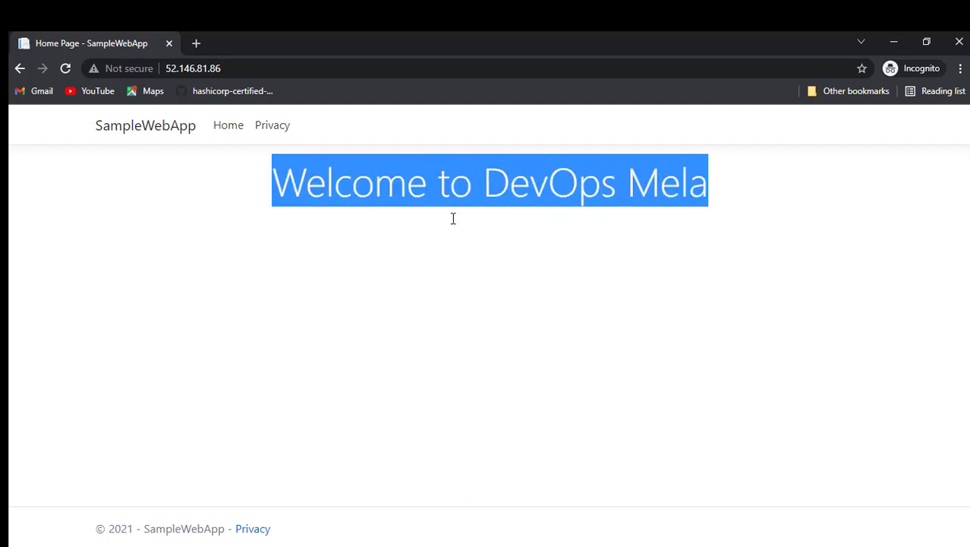
click(404, 391)
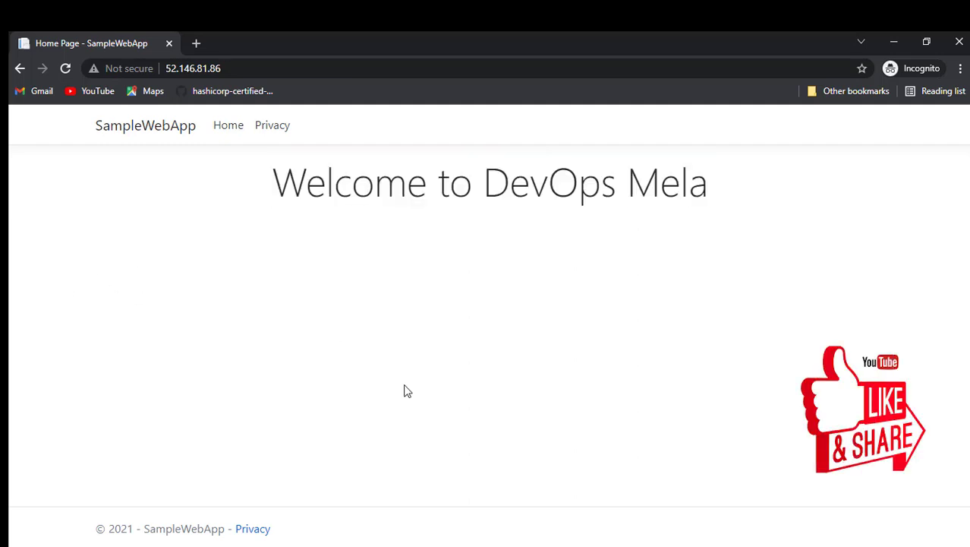
click(957, 42)
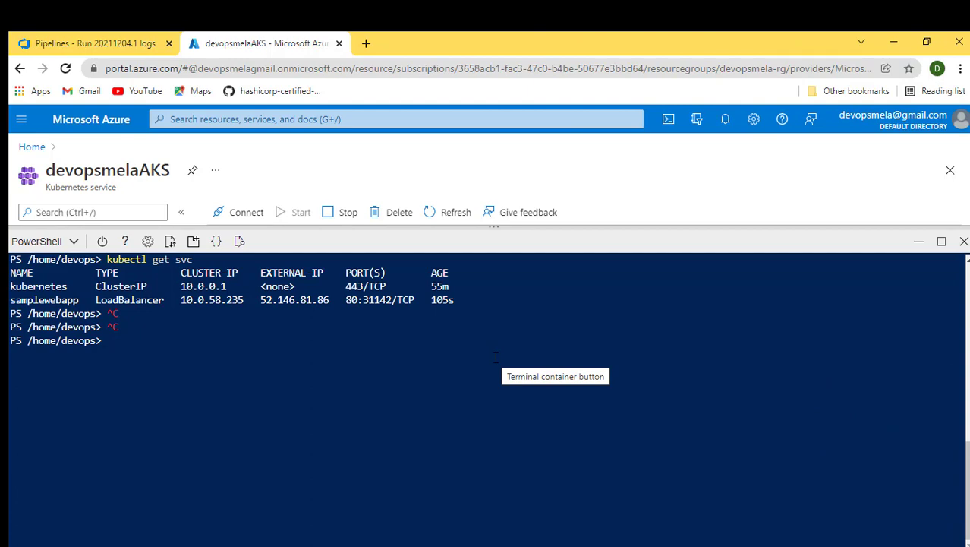
key(alt+Tab)
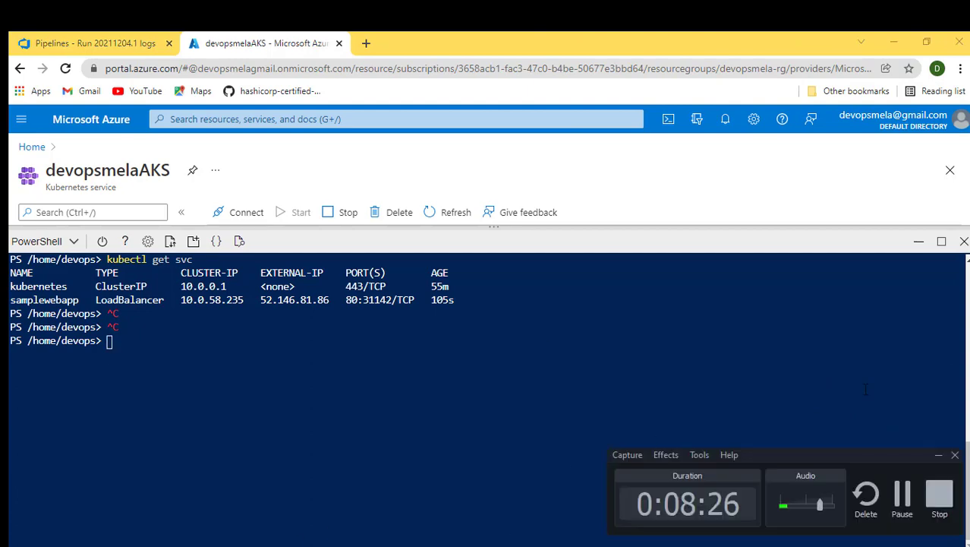